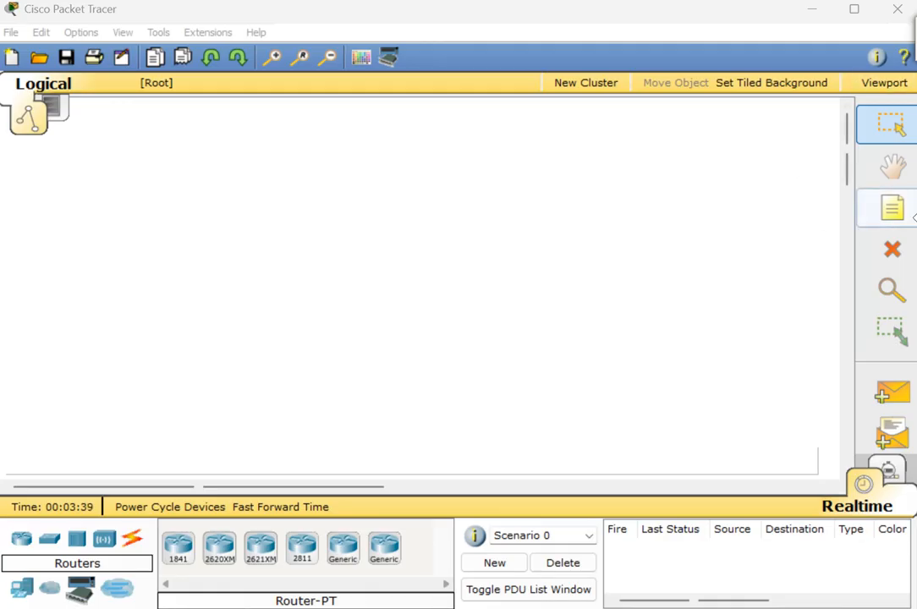
# - Add a note reading "RIP and HDLC Configuration" near the upper middle of the workspace and shift it slightly upward
pyautogui.click(893, 211)
pyautogui.click(348, 126)
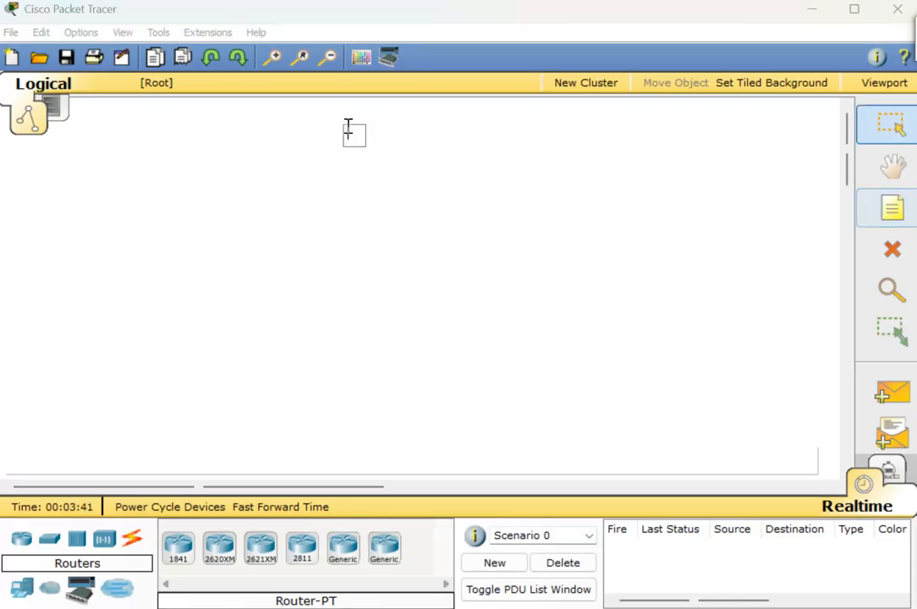
pyautogui.write('IP and')
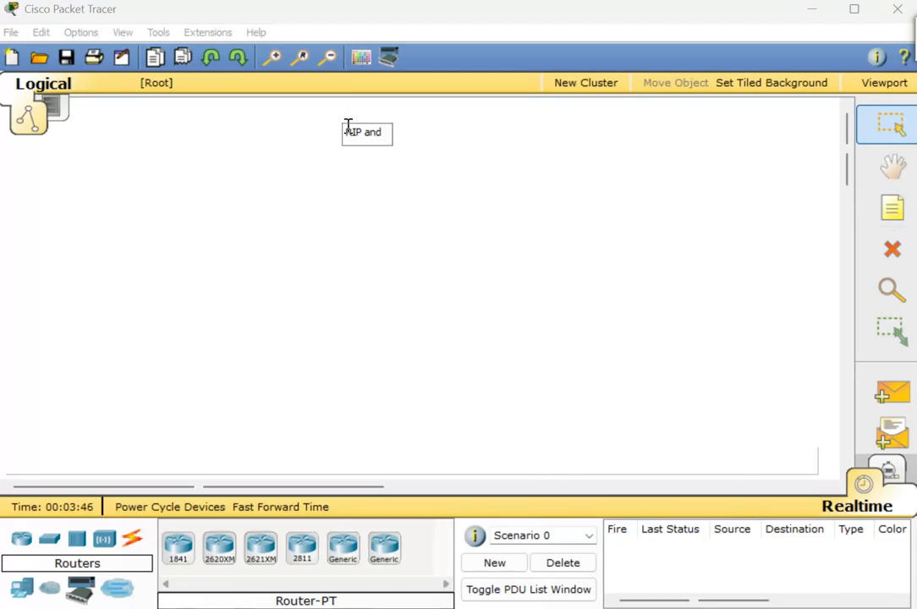
pyautogui.write(' HDLC')
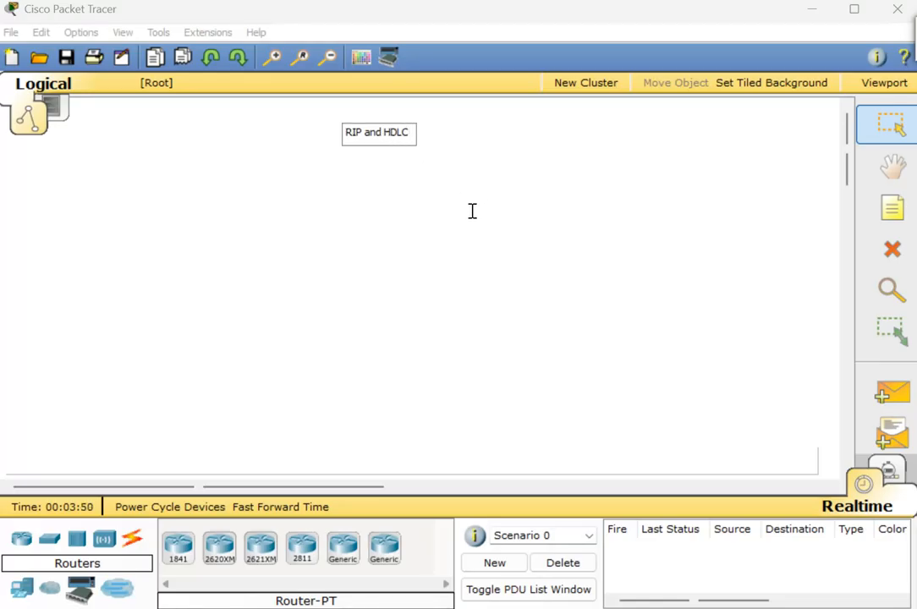
pyautogui.write(' Configuration')
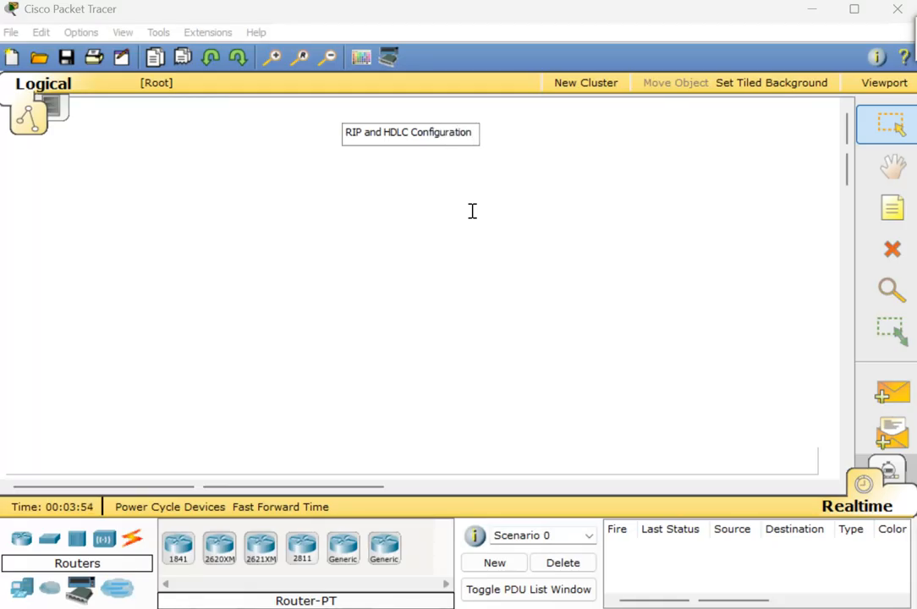
pyautogui.click(492, 213)
pyautogui.moveTo(395, 142); pyautogui.dragTo(398, 128)
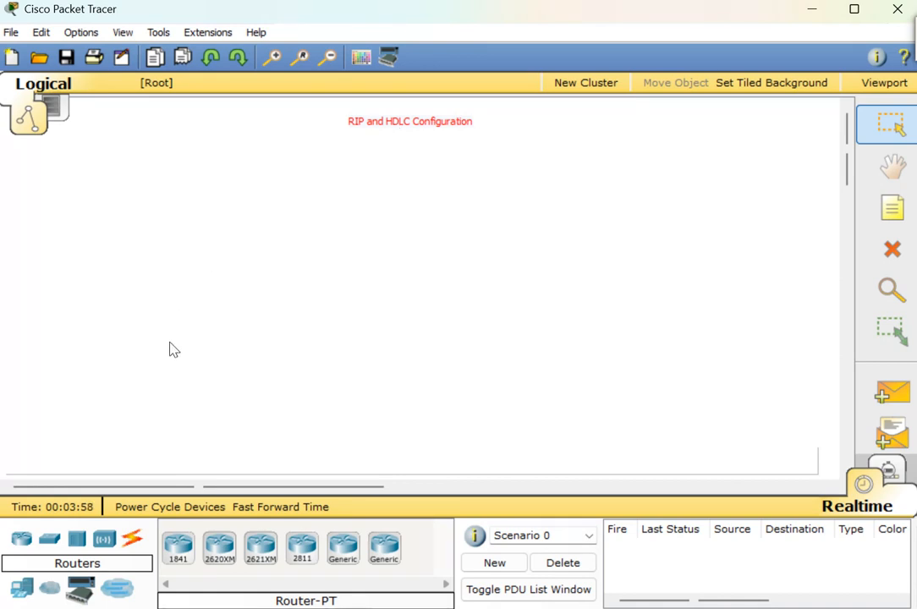
# - Place four generic PCs in the workspace as two vertical pairs, one pair on each side of the topology
pyautogui.click(23, 588)
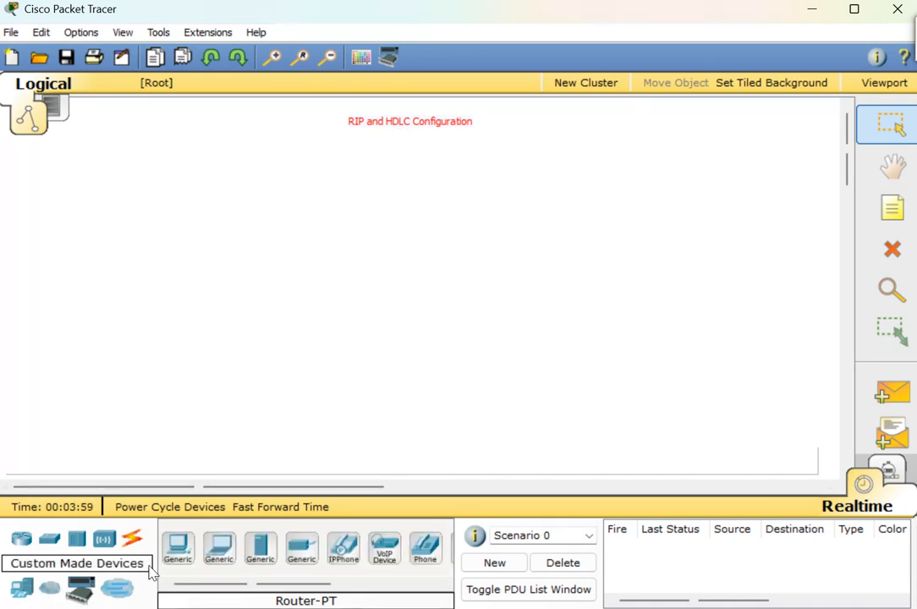
pyautogui.moveTo(175, 552); pyautogui.dragTo(71, 226)
pyautogui.moveTo(178, 555); pyautogui.dragTo(73, 344)
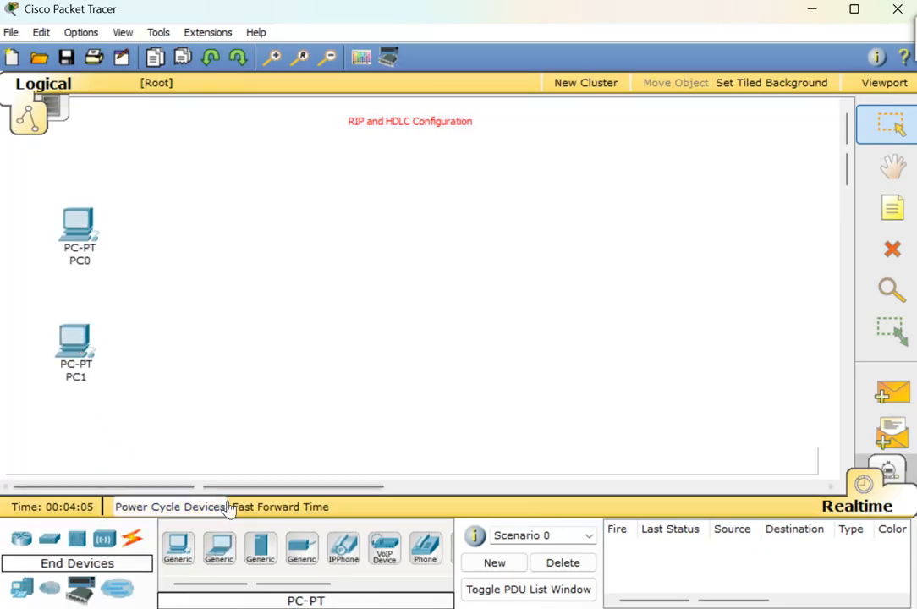
pyautogui.click(178, 548)
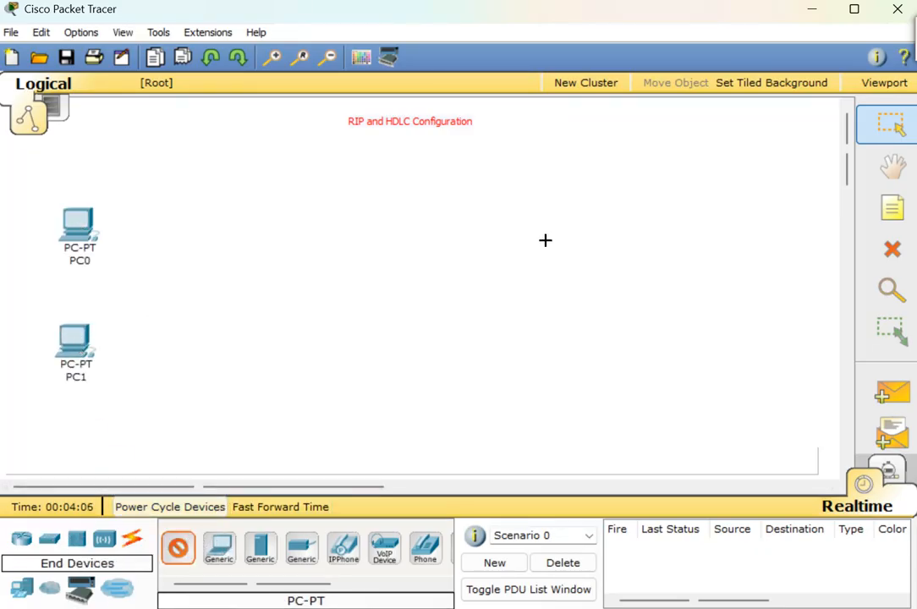
pyautogui.click(444, 195)
pyautogui.click(177, 548)
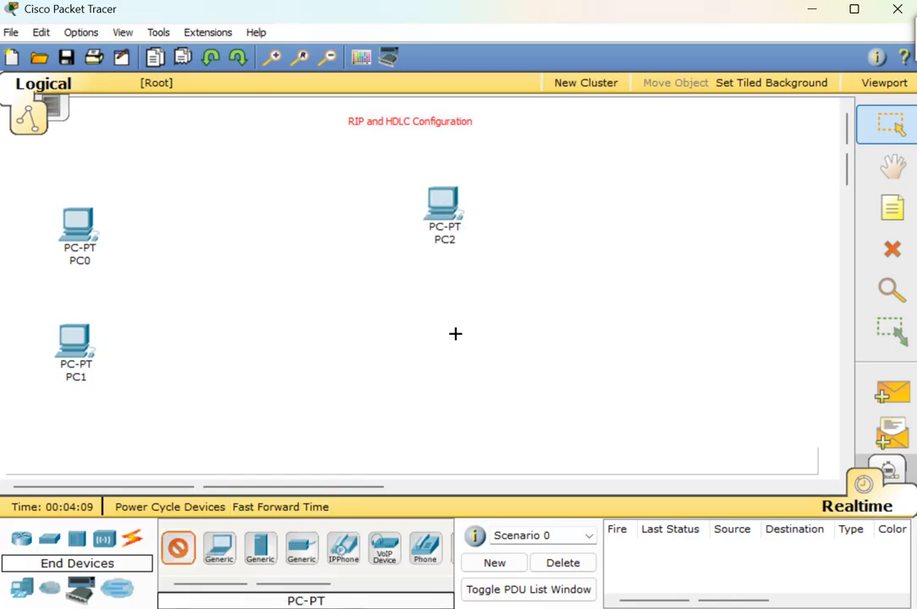
pyautogui.click(455, 333)
# - Place two generic Switch-PT switches between the PC pairs, one near each pair
pyautogui.click(48, 539)
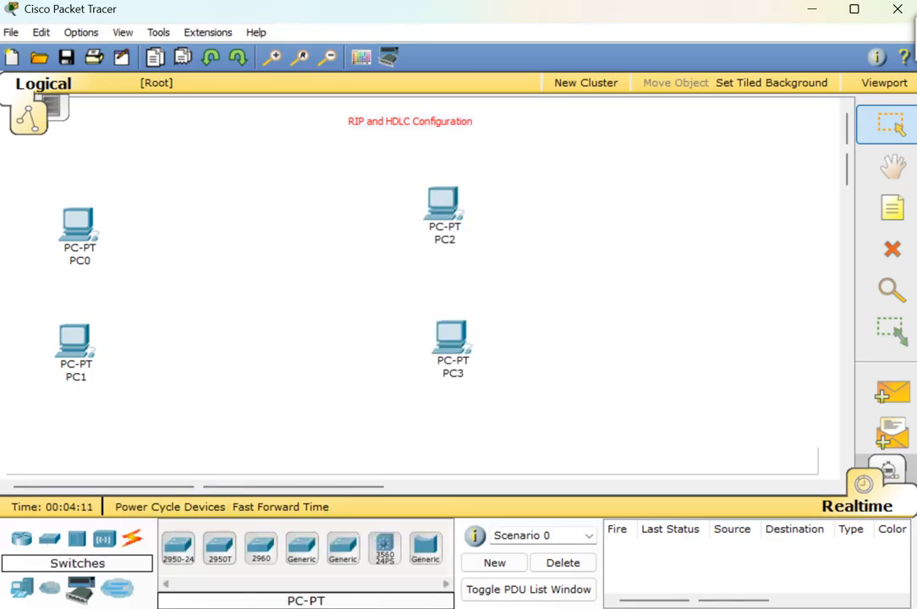
pyautogui.moveTo(302, 552); pyautogui.dragTo(181, 293)
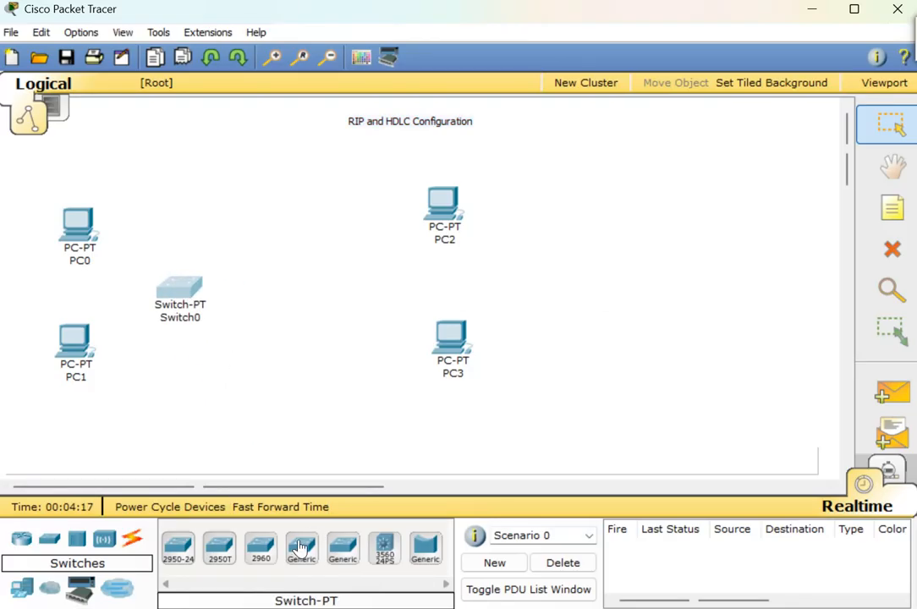
pyautogui.moveTo(300, 549); pyautogui.dragTo(337, 287)
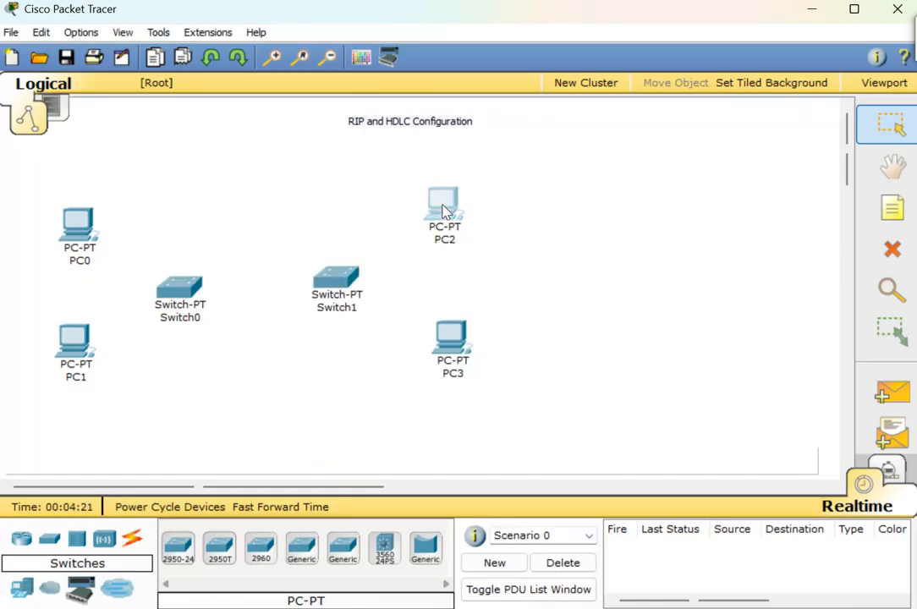
# - Move PC2, PC3 and Switch1 further away from Switch0 to widen the gap between the two networks
pyautogui.moveTo(445, 210); pyautogui.dragTo(508, 189)
pyautogui.moveTo(455, 355); pyautogui.dragTo(510, 356)
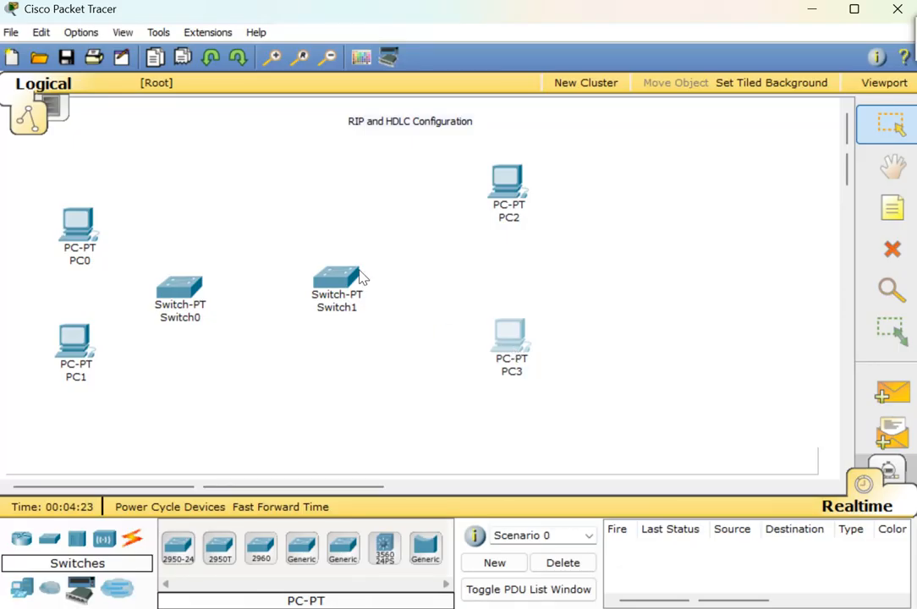
pyautogui.moveTo(362, 277); pyautogui.dragTo(423, 268)
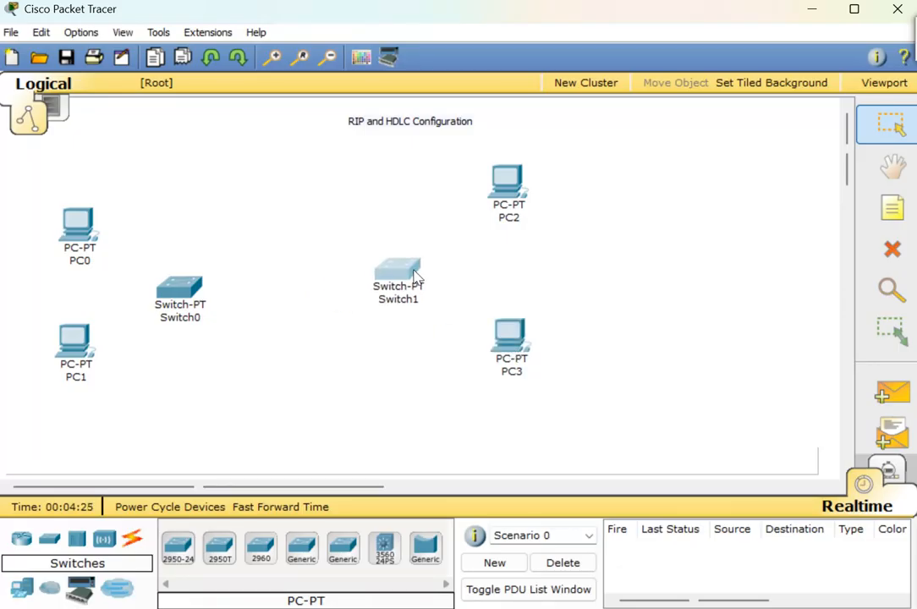
# - Place two generic Router-PT routers side by side between the two switches
pyautogui.click(22, 549)
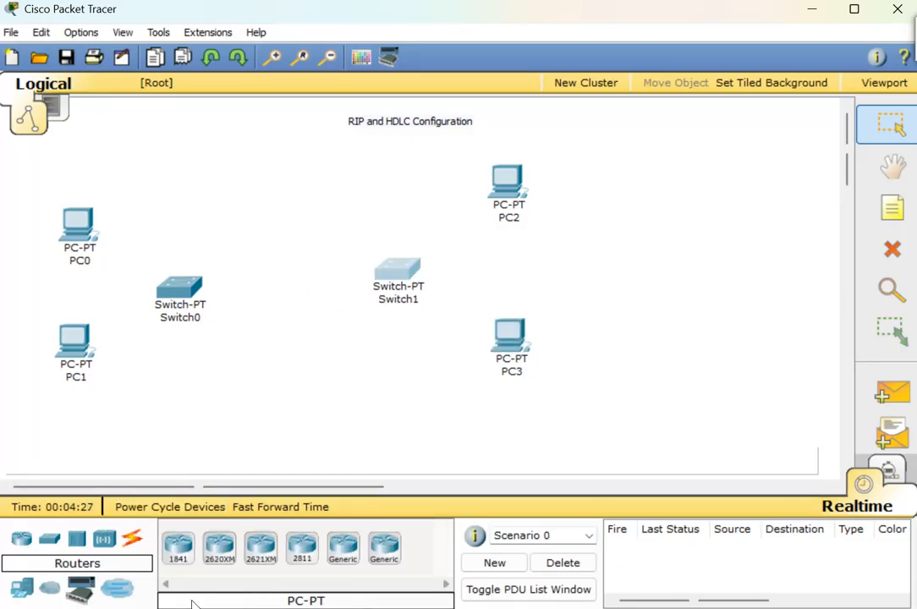
pyautogui.moveTo(338, 566); pyautogui.dragTo(254, 280)
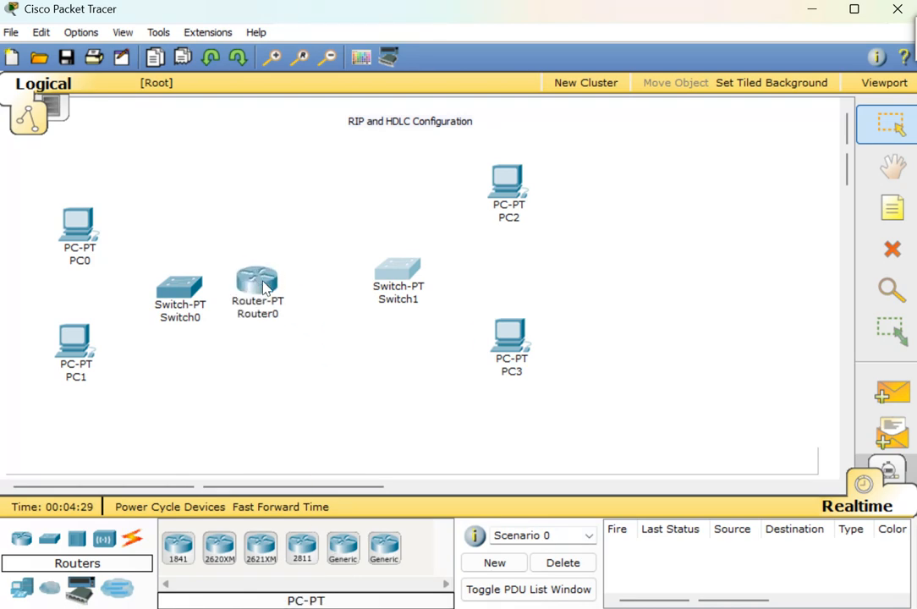
pyautogui.moveTo(349, 561); pyautogui.dragTo(334, 273)
# - Spread out Switch1, PC3, PC2 and Router1 to the right, and shift Switch0 and PC0 slightly upward
pyautogui.moveTo(402, 282); pyautogui.dragTo(443, 282)
pyautogui.moveTo(510, 343); pyautogui.dragTo(556, 351)
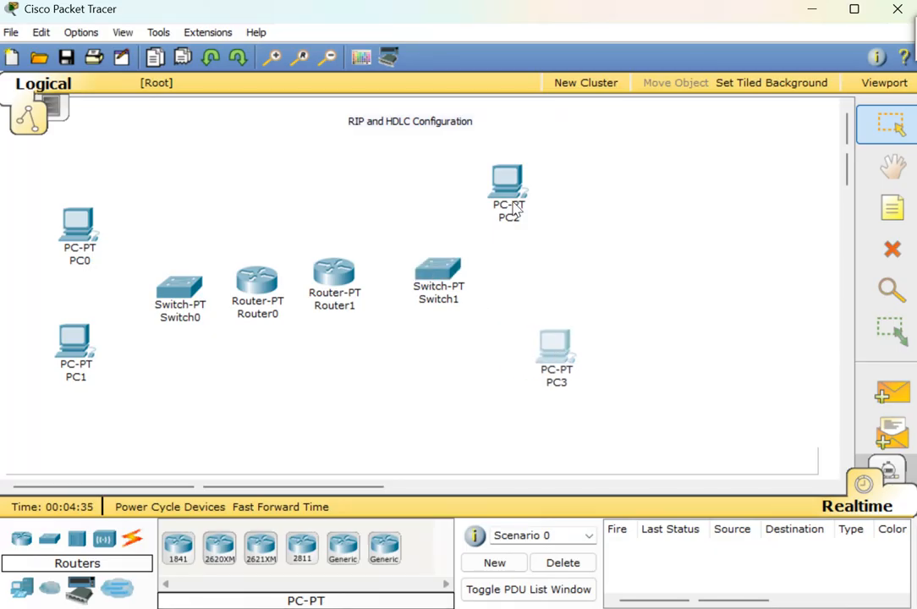
pyautogui.moveTo(513, 185); pyautogui.dragTo(578, 180)
pyautogui.moveTo(453, 275); pyautogui.dragTo(484, 269)
pyautogui.moveTo(345, 280); pyautogui.dragTo(380, 279)
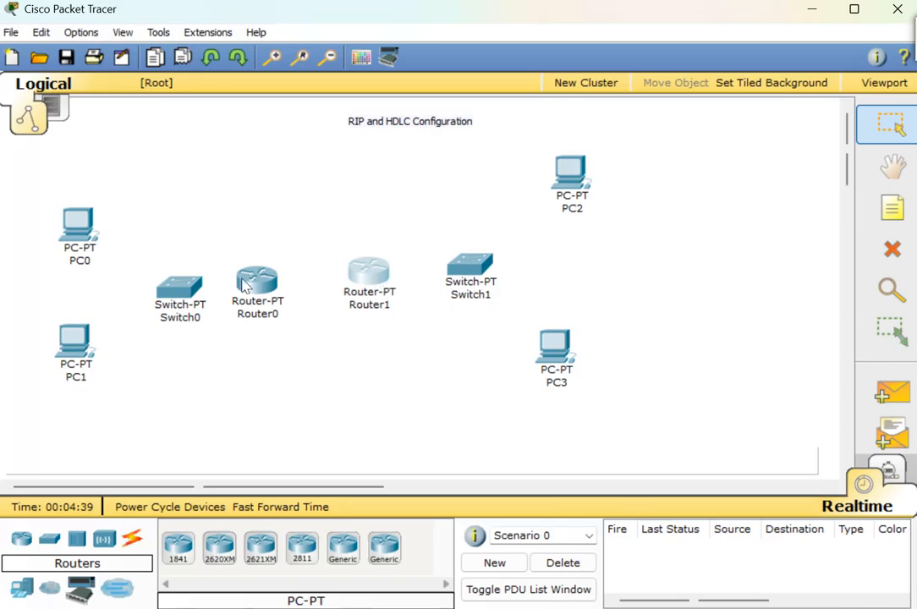
pyautogui.moveTo(194, 305); pyautogui.dragTo(185, 287)
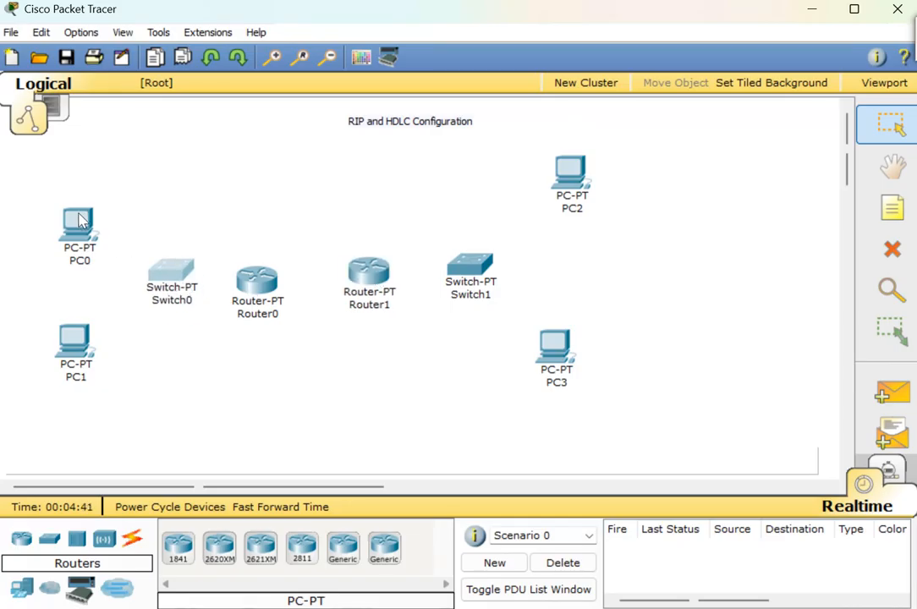
pyautogui.moveTo(80, 219); pyautogui.dragTo(73, 202)
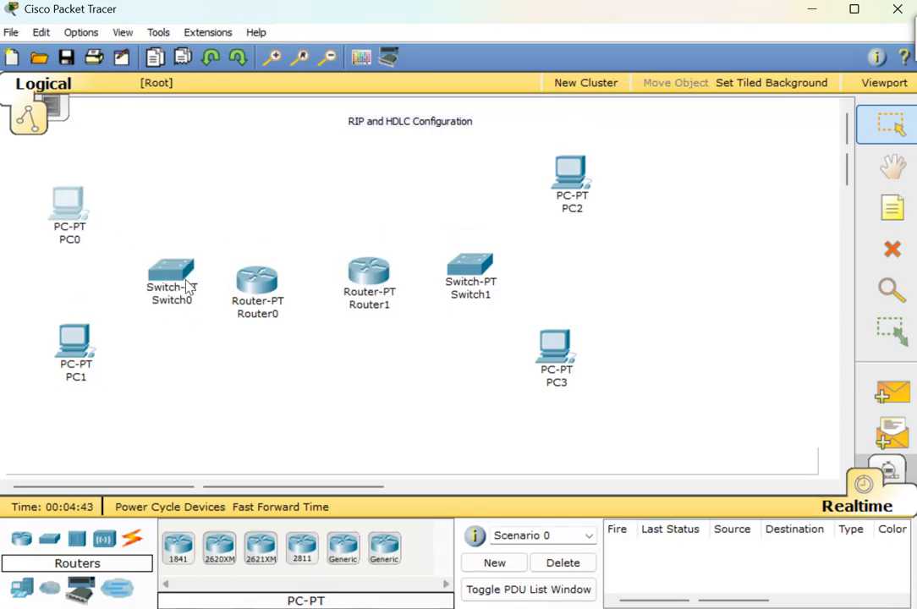
pyautogui.moveTo(183, 286); pyautogui.dragTo(182, 272)
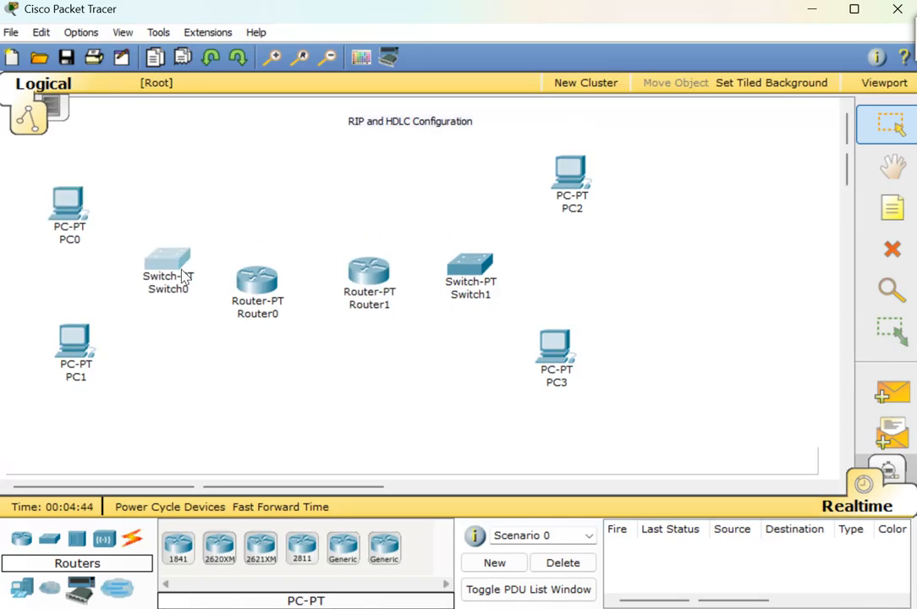
# - Connect PC1 and PC0 to Switch0 using the automatically chosen connection type
pyautogui.click(133, 542)
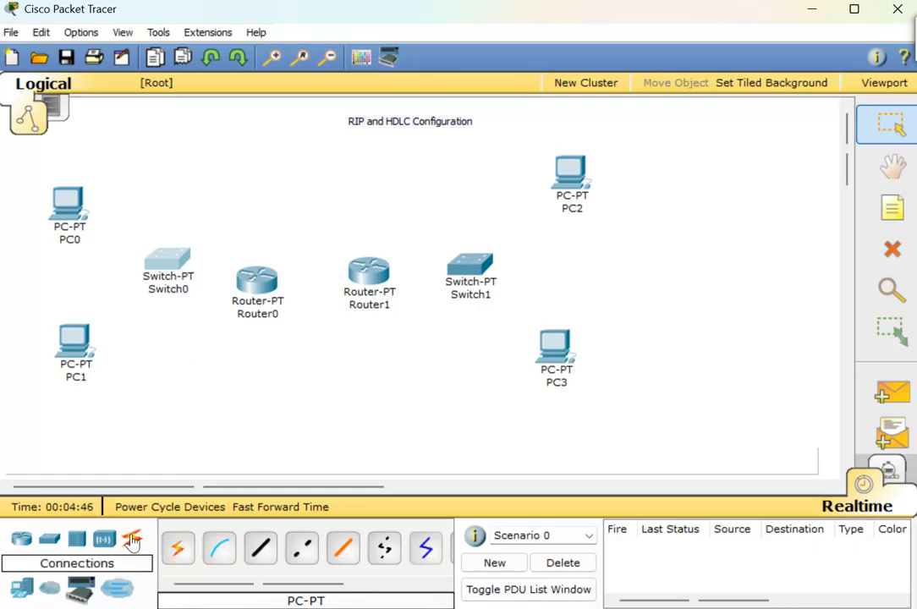
pyautogui.click(178, 550)
pyautogui.click(76, 356)
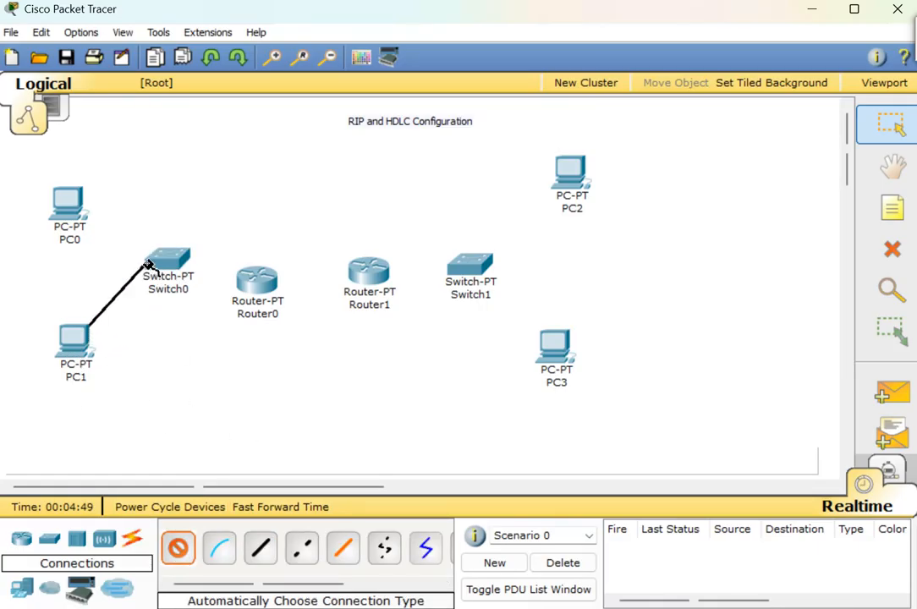
pyautogui.click(148, 265)
pyautogui.click(179, 550)
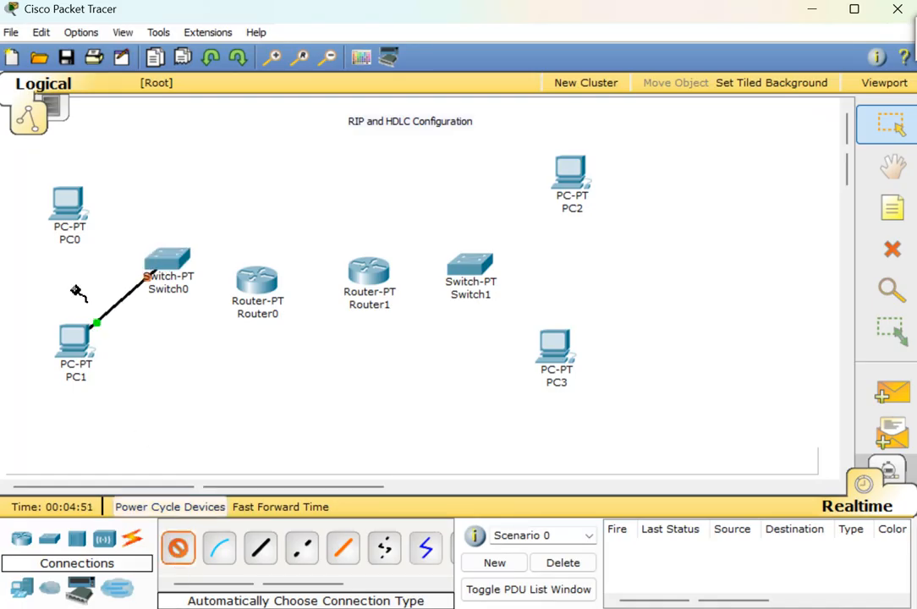
pyautogui.click(68, 212)
pyautogui.click(152, 258)
# - Connect PC3 and PC2 to Switch1 using the automatically chosen connection type
pyautogui.click(180, 552)
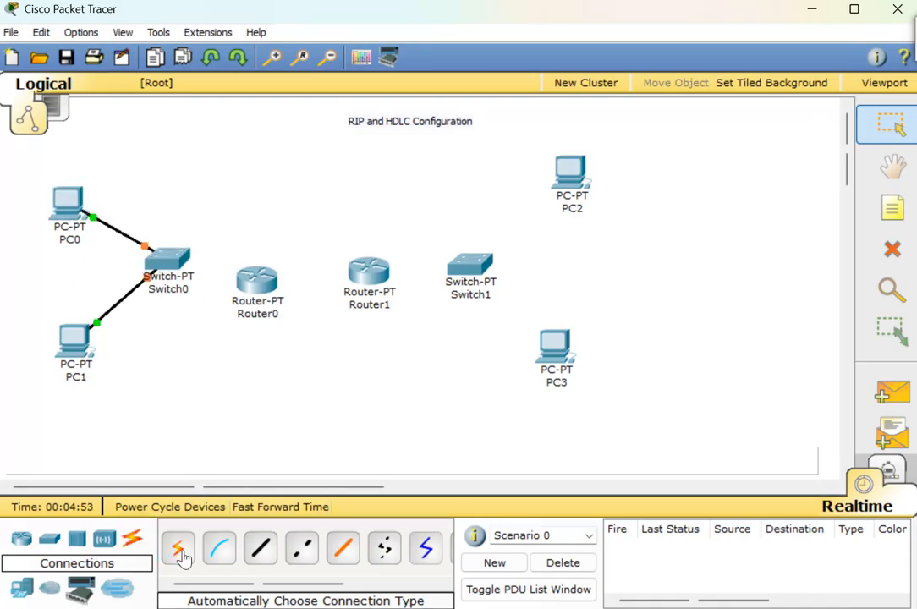
pyautogui.click(559, 349)
pyautogui.click(482, 275)
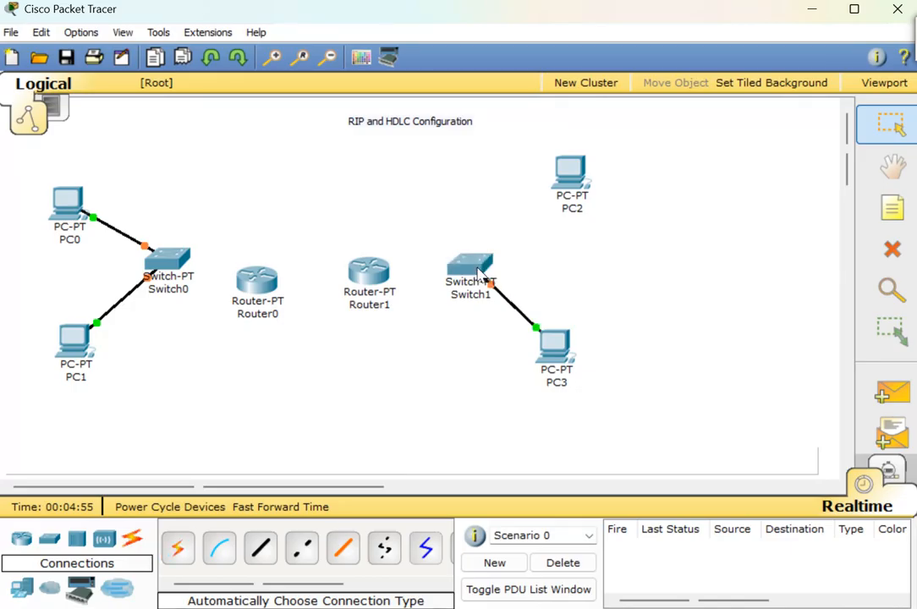
pyautogui.click(177, 548)
pyautogui.click(573, 181)
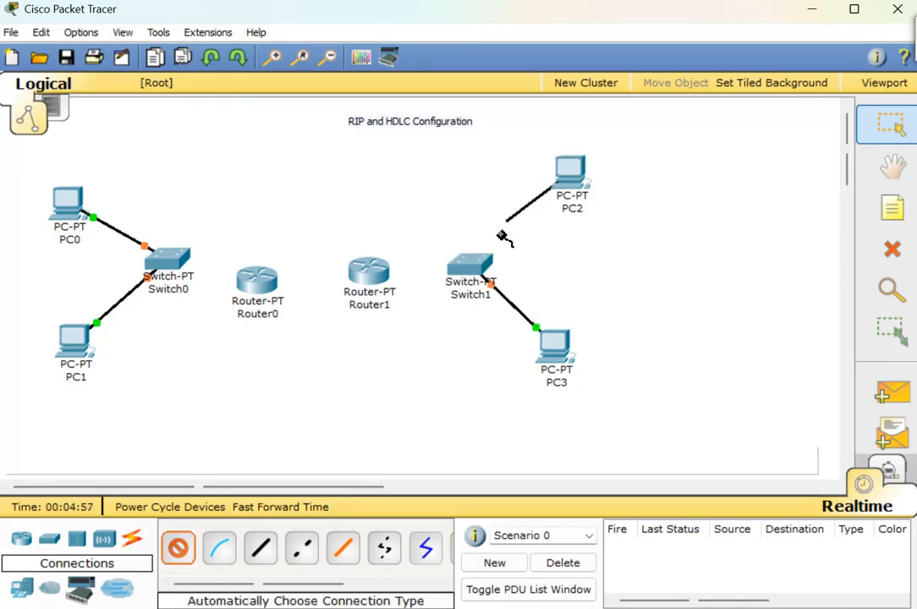
pyautogui.click(470, 269)
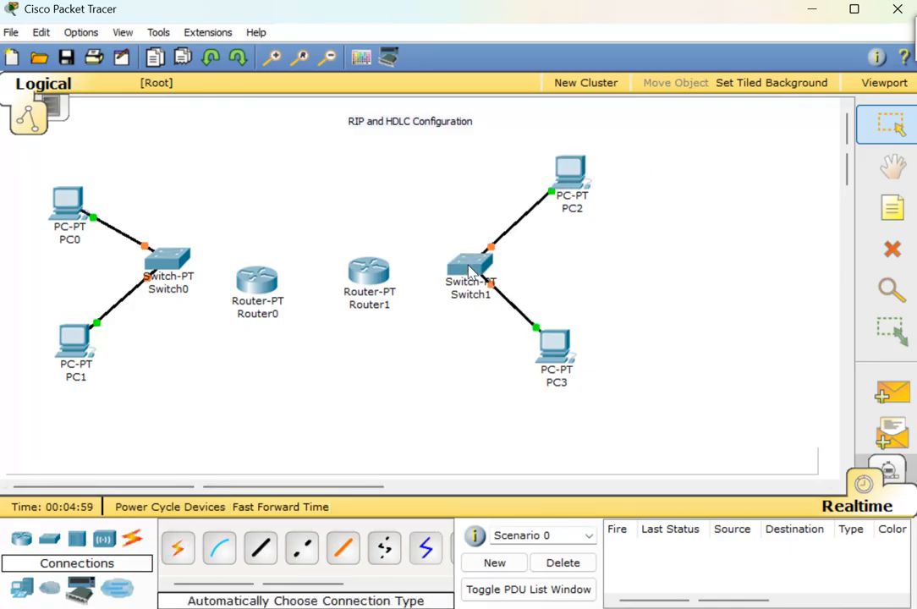
# - Connect Switch0 to Router0 and Switch1 to Router1 using the automatically chosen connection type
pyautogui.click(178, 548)
pyautogui.click(178, 265)
pyautogui.click(255, 279)
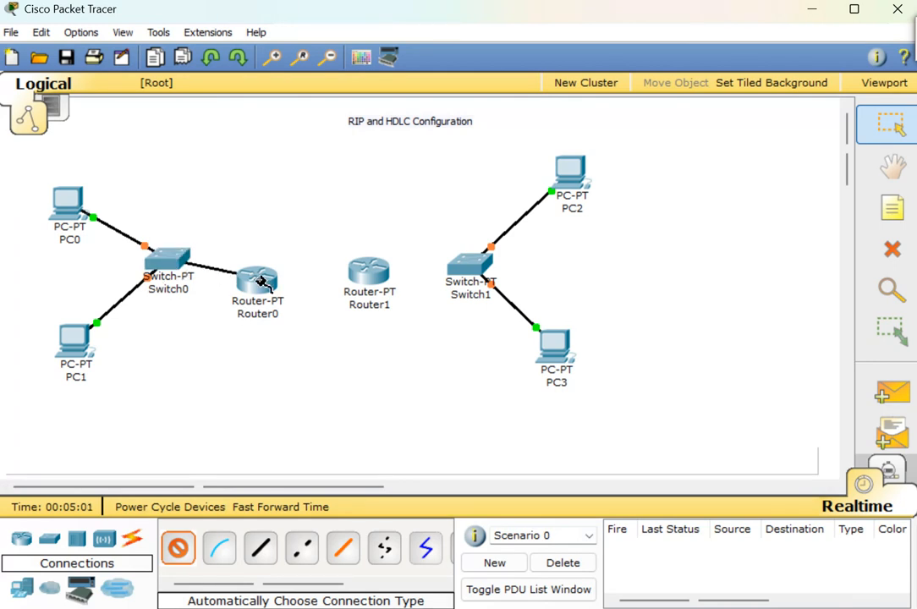
pyautogui.click(177, 548)
pyautogui.click(468, 268)
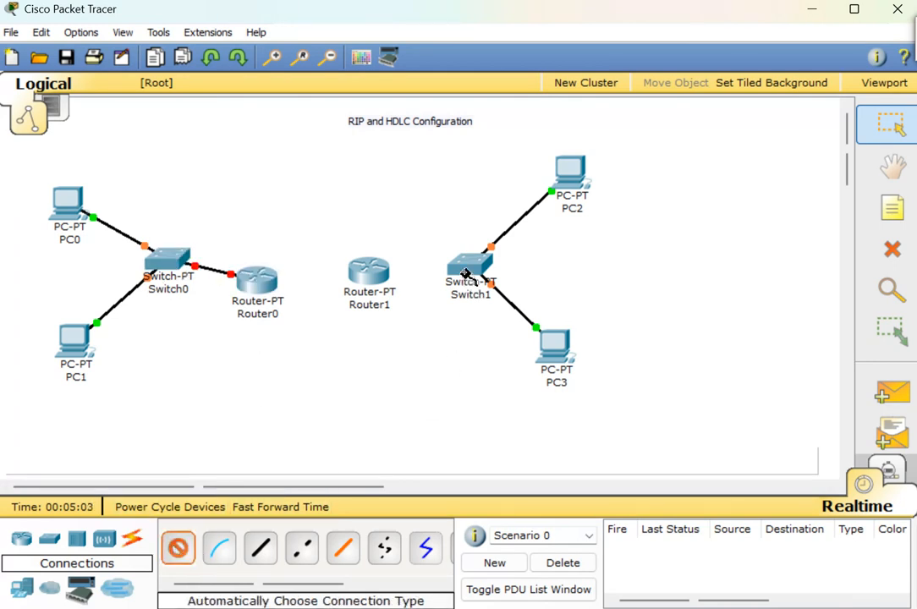
pyautogui.click(376, 270)
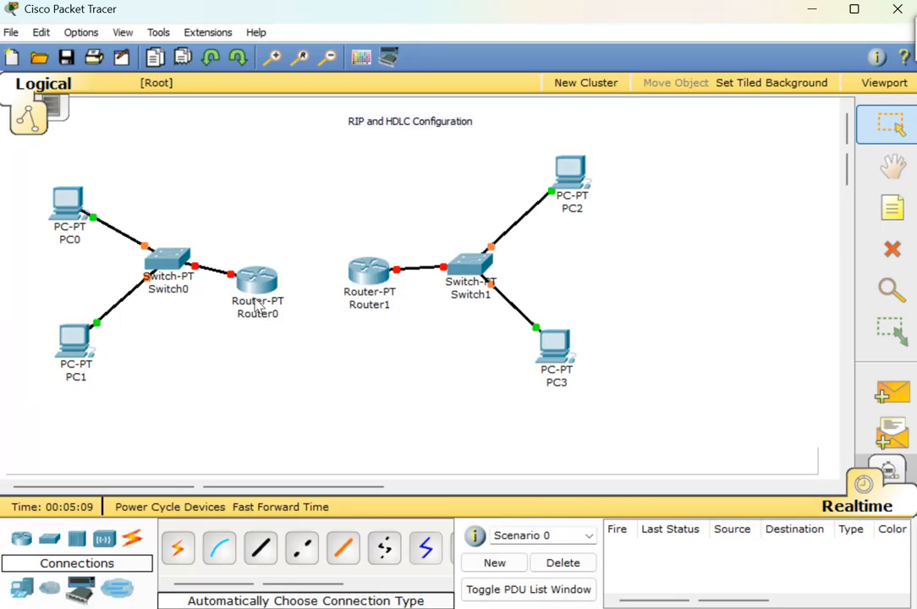
# - Move Router0 and Router1 above their switches and link the two routers with an automatically chosen connection
pyautogui.moveTo(257, 279); pyautogui.dragTo(243, 179)
pyautogui.moveTo(368, 286); pyautogui.dragTo(395, 178)
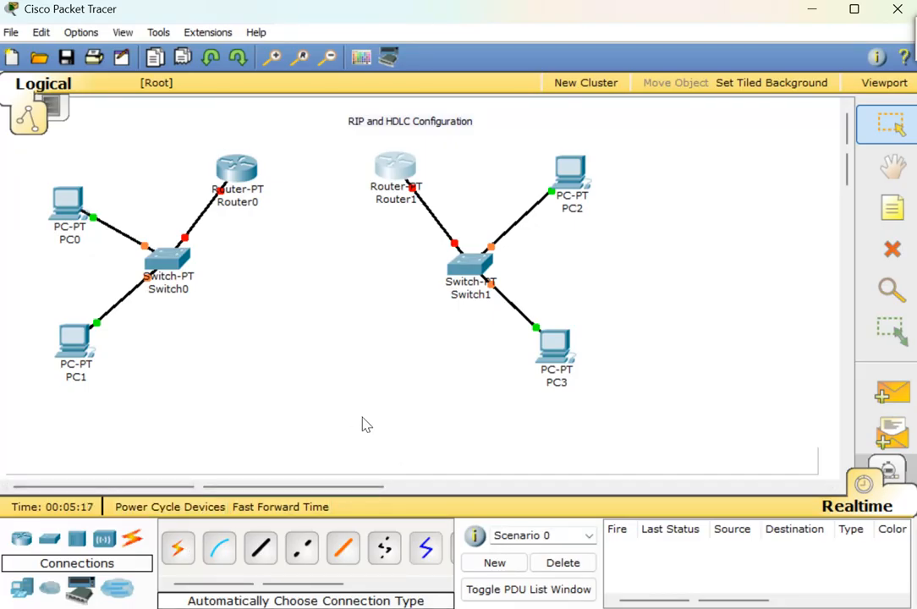
pyautogui.click(178, 550)
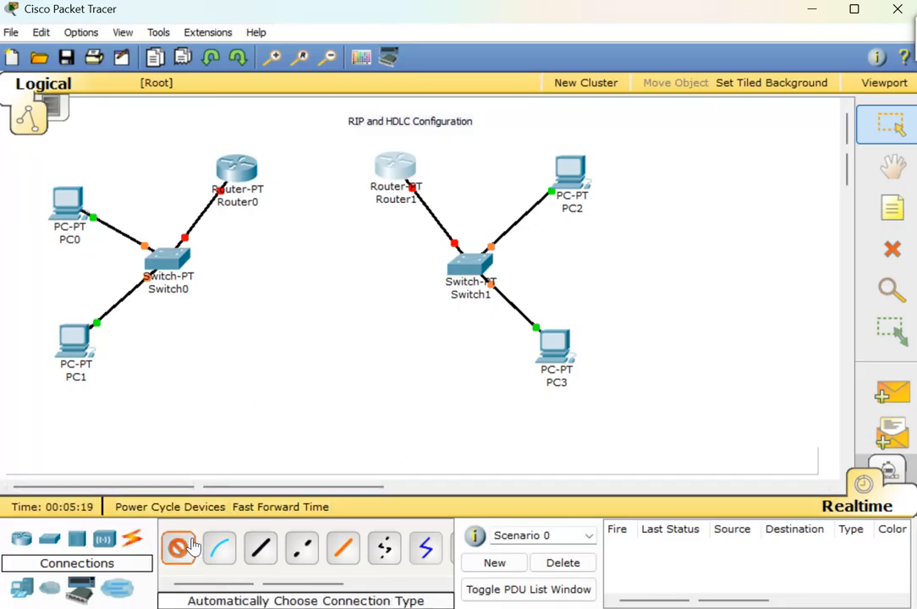
pyautogui.click(247, 176)
pyautogui.click(391, 166)
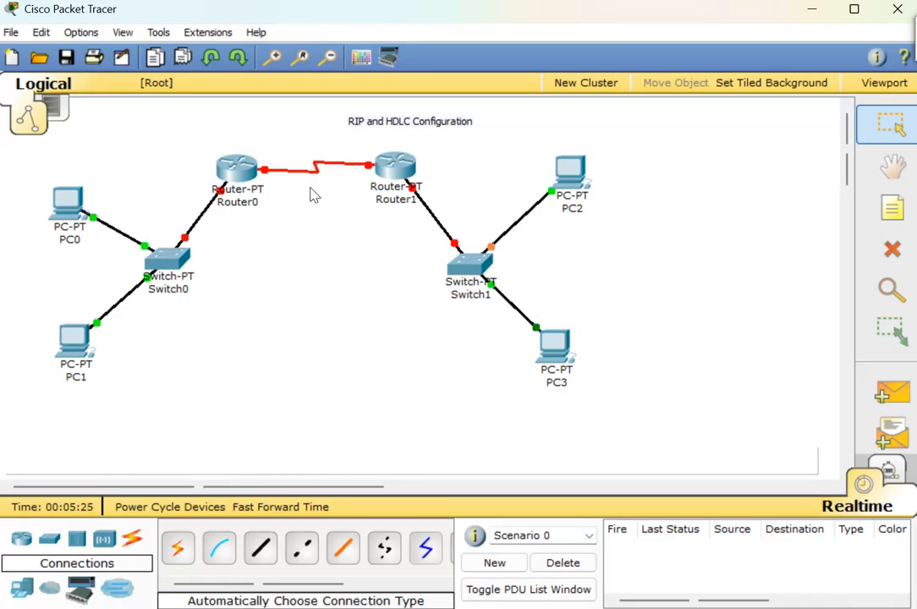
pyautogui.moveTo(310, 177)
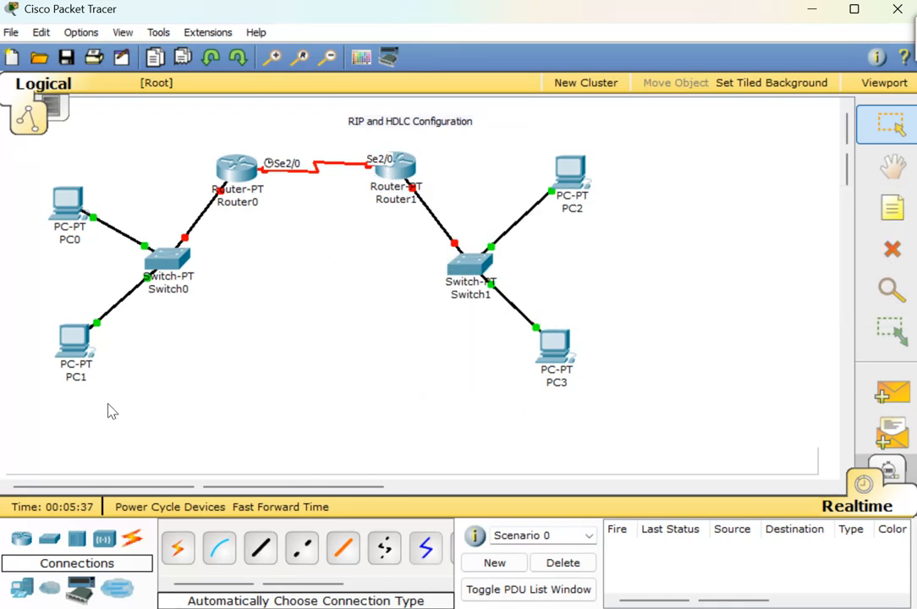
# - Rename PC1 on the canvas as "PC1 192.168.10.2" so its label includes its IP address
pyautogui.click(85, 379)
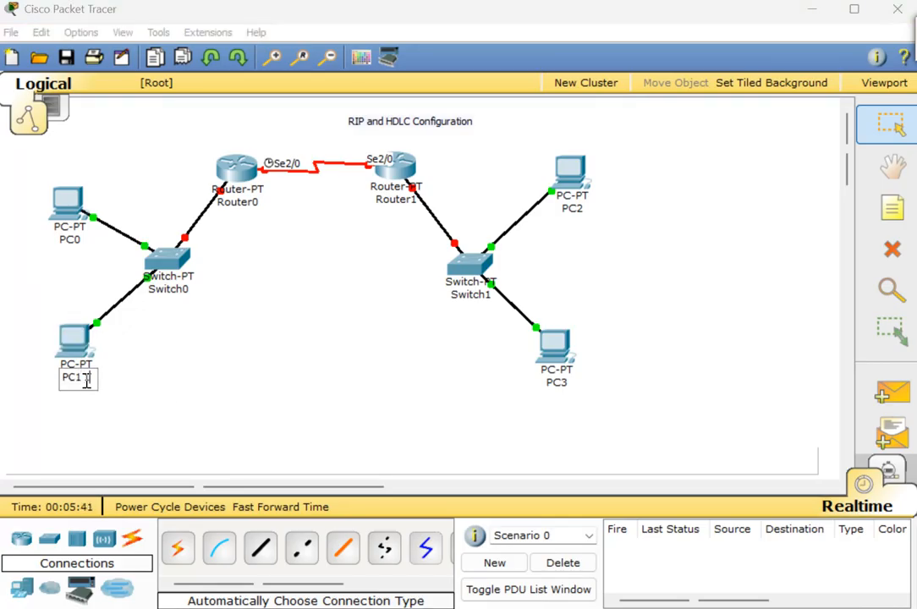
pyautogui.write('19')
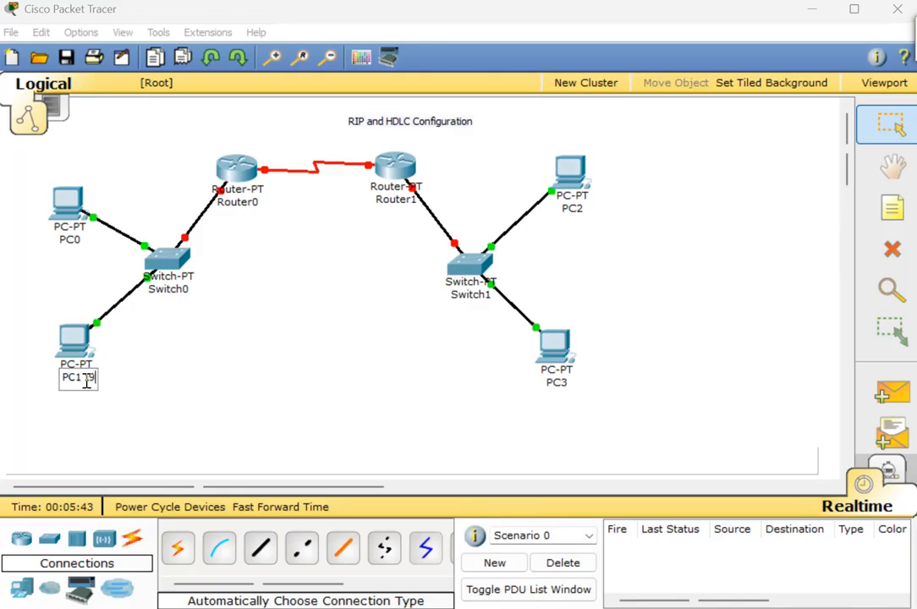
pyautogui.write('2.168.10.2')
pyautogui.hotkey('shift', 'Left')
pyautogui.hotkey('shift', 'Left')
pyautogui.hotkey('shift', 'Left')
pyautogui.hotkey('shift', 'Left')
pyautogui.hotkey('shift', 'Left')
pyautogui.hotkey('shift', 'Left')
pyautogui.hotkey('shift', 'Left')
pyautogui.hotkey('shift', 'Left')
pyautogui.hotkey('shift', 'Left')
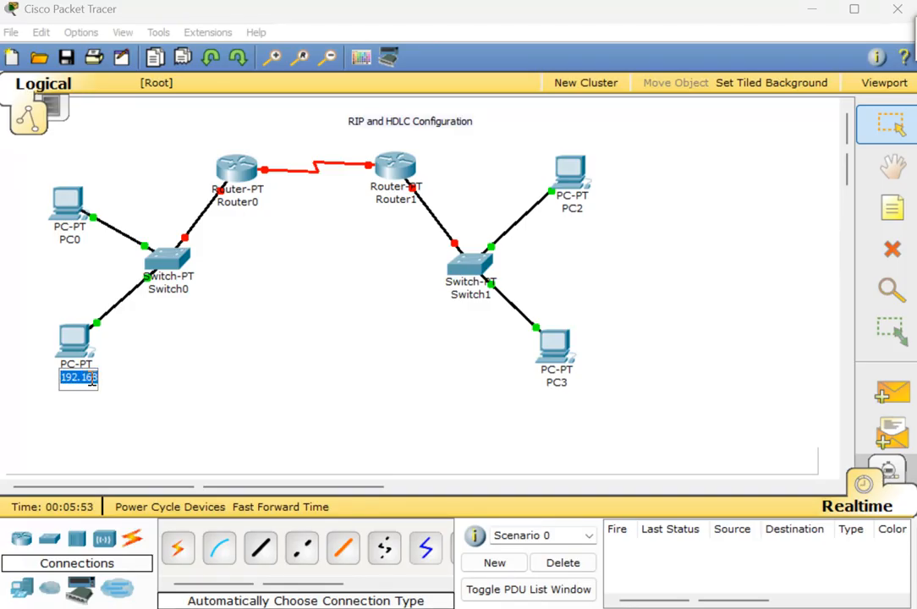
pyautogui.click(189, 395)
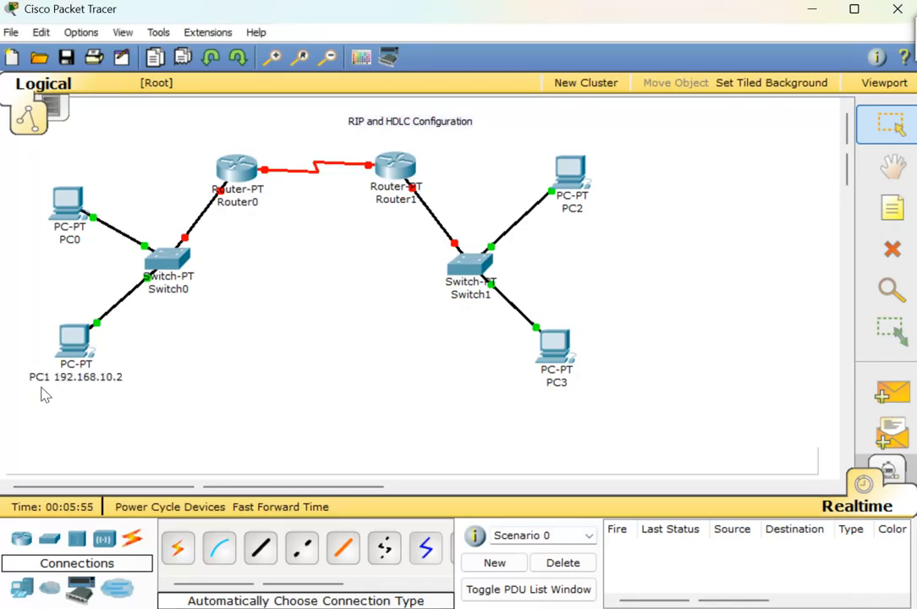
# - Rename PC0 on the canvas as "PC0 192.168.10.3"
pyautogui.click(71, 240)
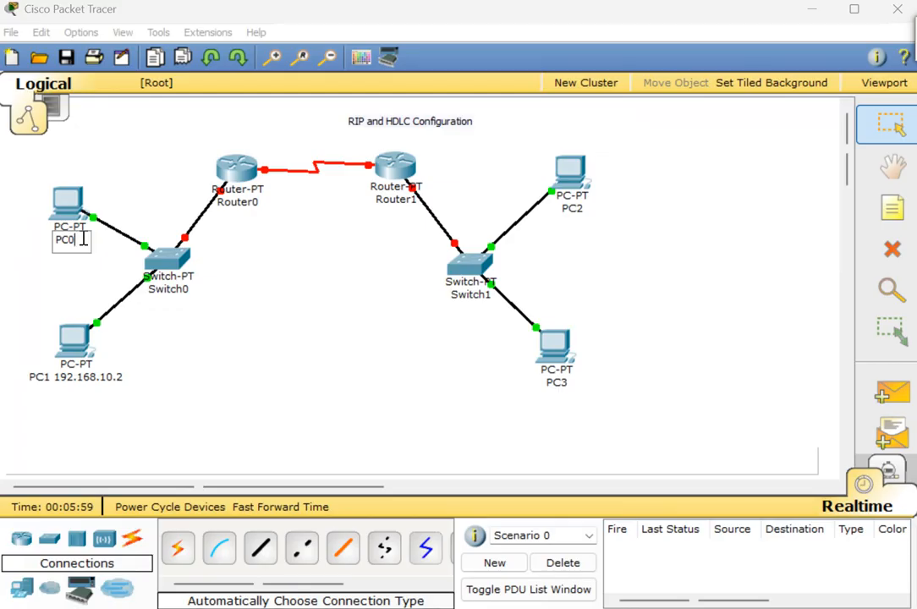
pyautogui.write('192.168.10')
pyautogui.write('.')
pyautogui.write('3')
pyautogui.press('Return')
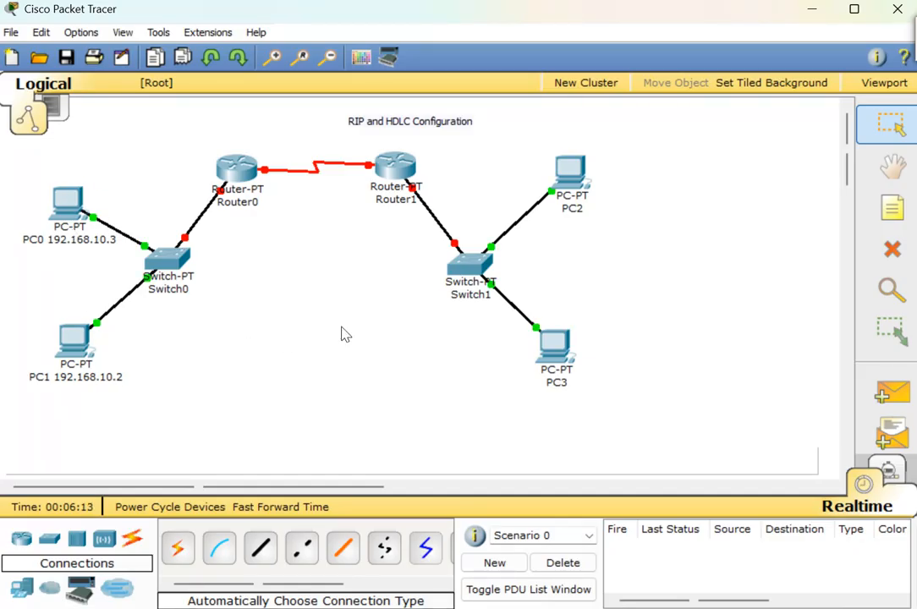
# - Place the network address notes 192.168.10.0 between PC0 and PC1 and 192.168.20.0 between PC2 and PC3
pyautogui.click(892, 208)
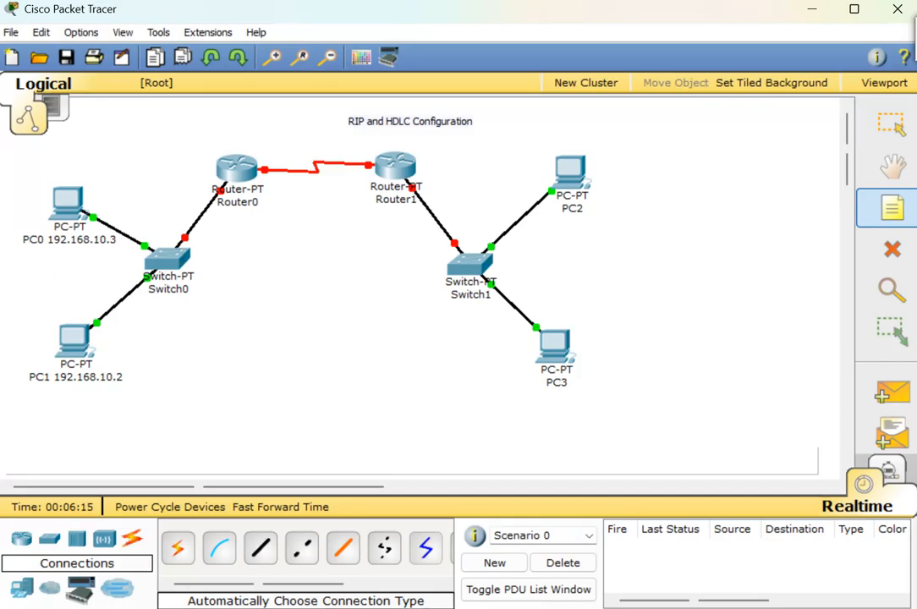
pyautogui.click(28, 278)
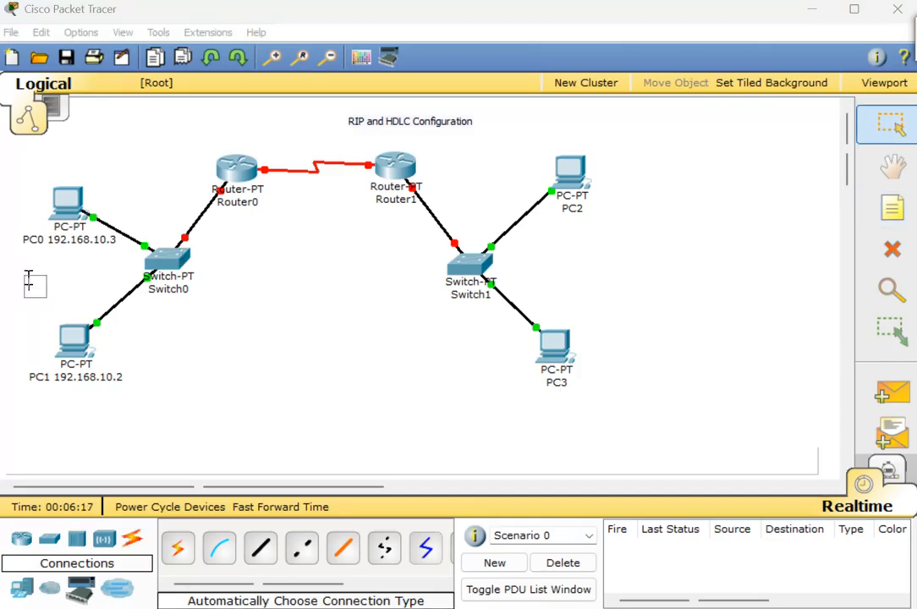
pyautogui.write('192.168')
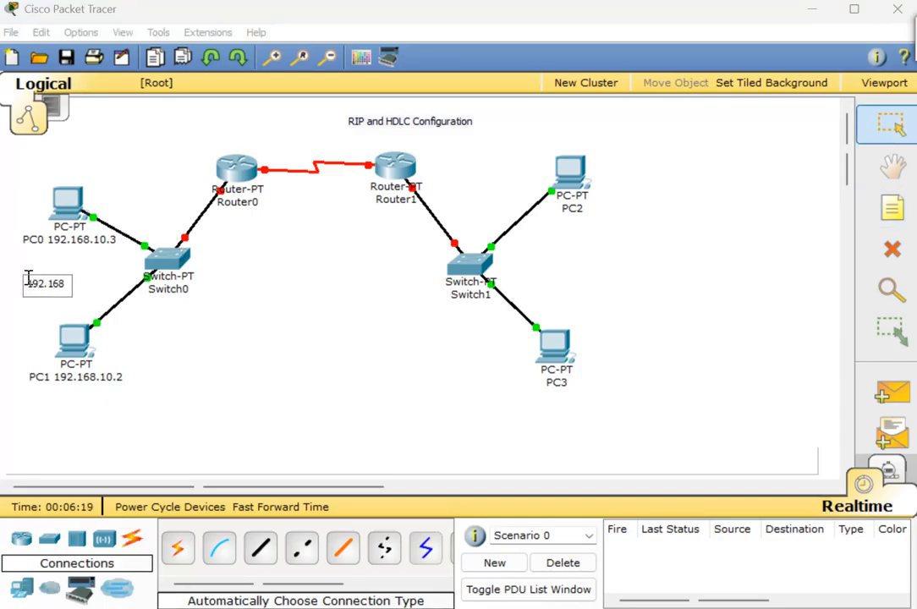
pyautogui.write('.10.0')
pyautogui.click(51, 309)
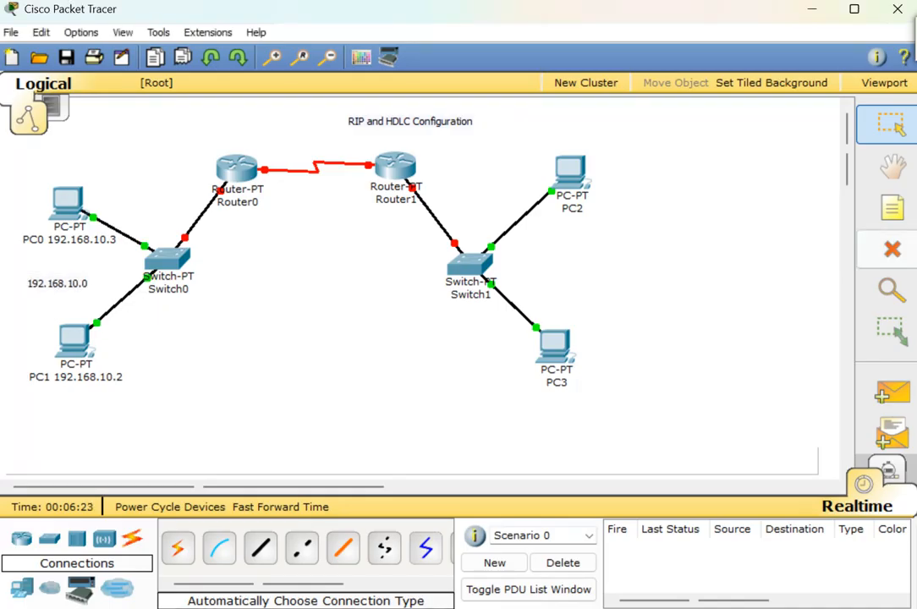
pyautogui.click(892, 208)
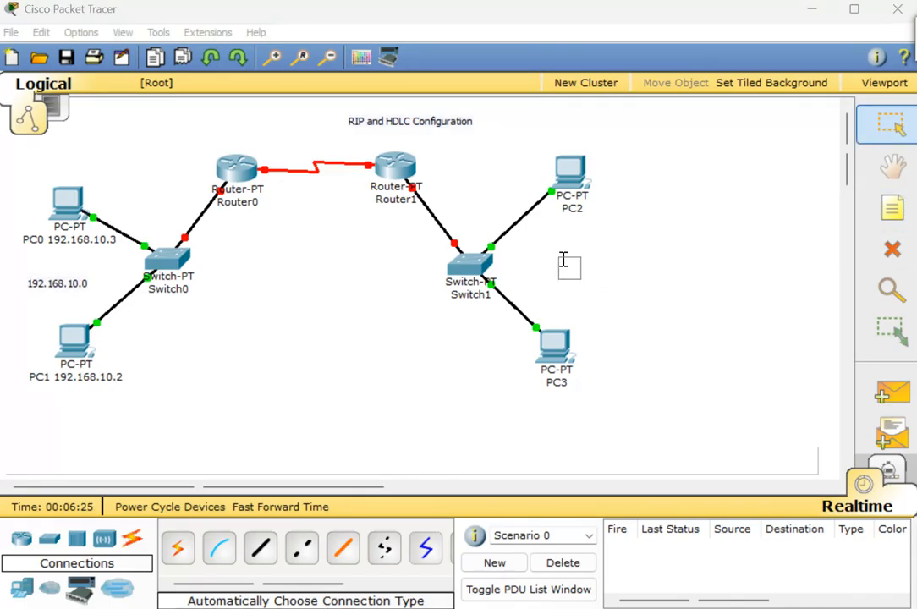
pyautogui.write('192.168.20.0')
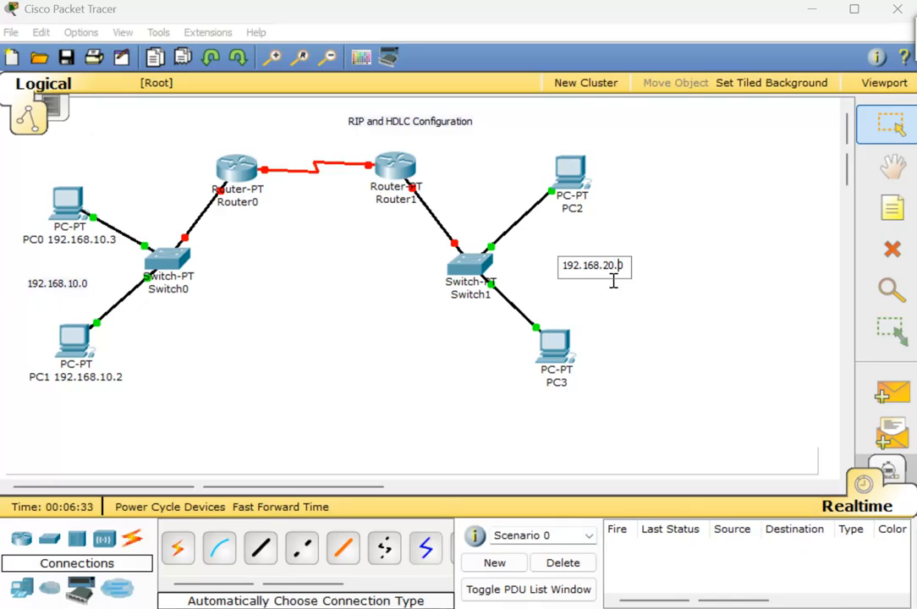
# - Copy the "192.168.20." prefix from the note and use it to rename PC2 as "PC2 192.168.20.2"
pyautogui.hotkey('shift', 'Left')
pyautogui.hotkey('shift', 'Left')
pyautogui.hotkey('shift', 'Left')
pyautogui.hotkey('shift', 'Left')
pyautogui.hotkey('shift', 'Left')
pyautogui.hotkey('shift', 'Left')
pyautogui.hotkey('ctrl', 'c')
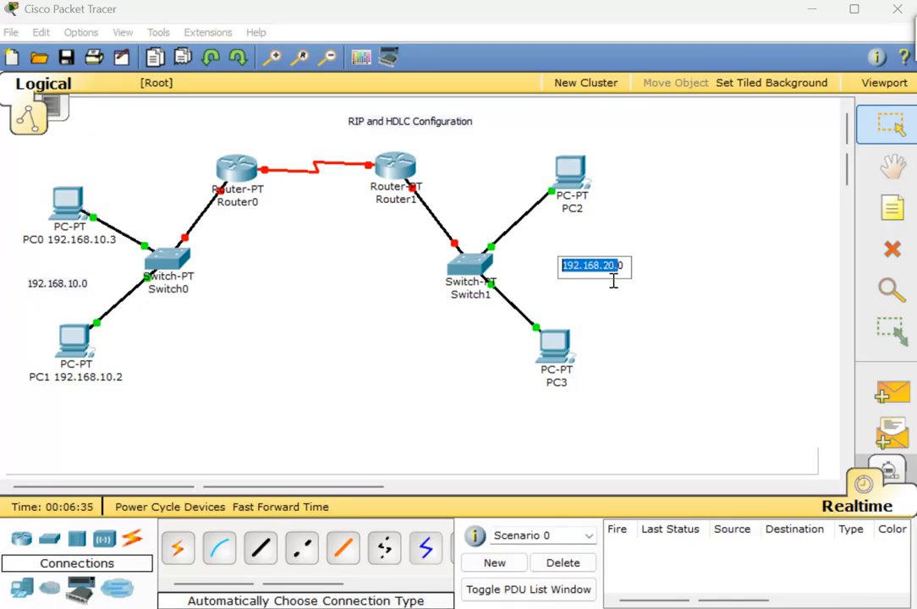
pyautogui.click(574, 210)
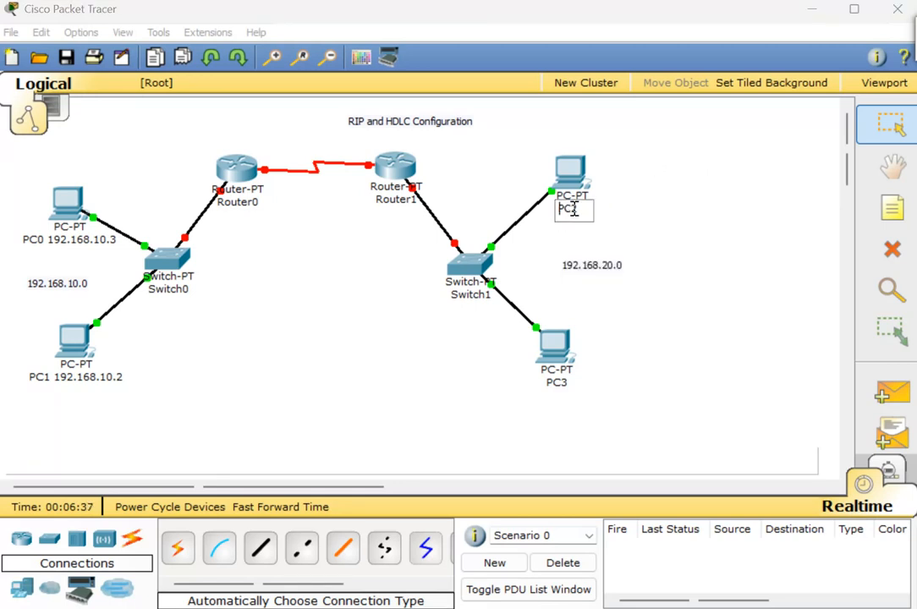
pyautogui.hotkey('ctrl', 'v')
pyautogui.write('2')
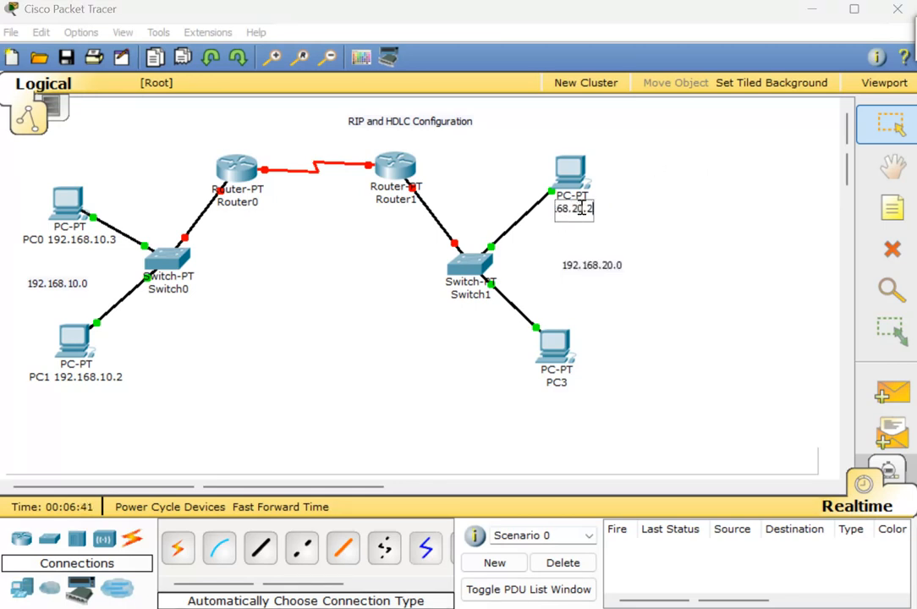
pyautogui.click(696, 183)
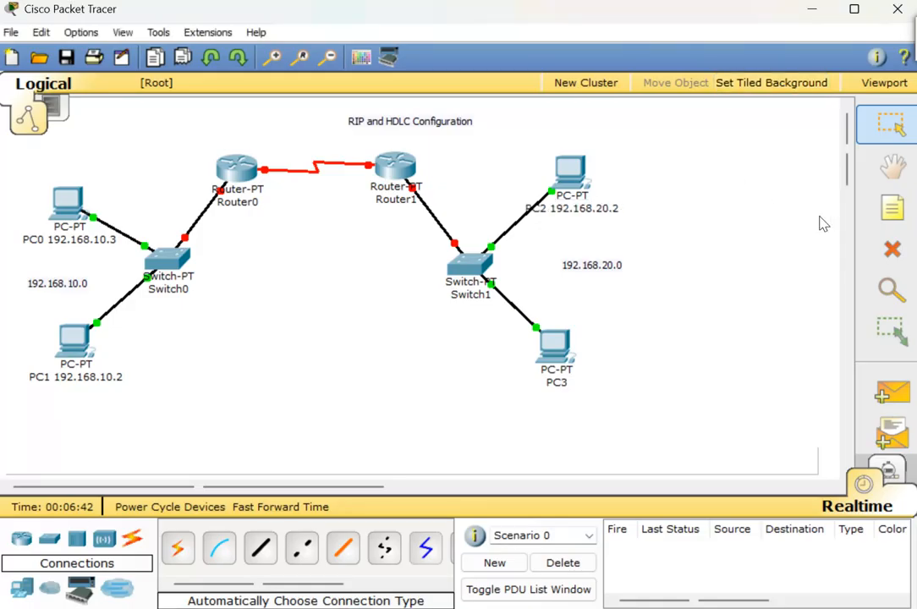
# - Rename PC3 on the canvas as "PC3 192.168.20.3"
pyautogui.click(565, 382)
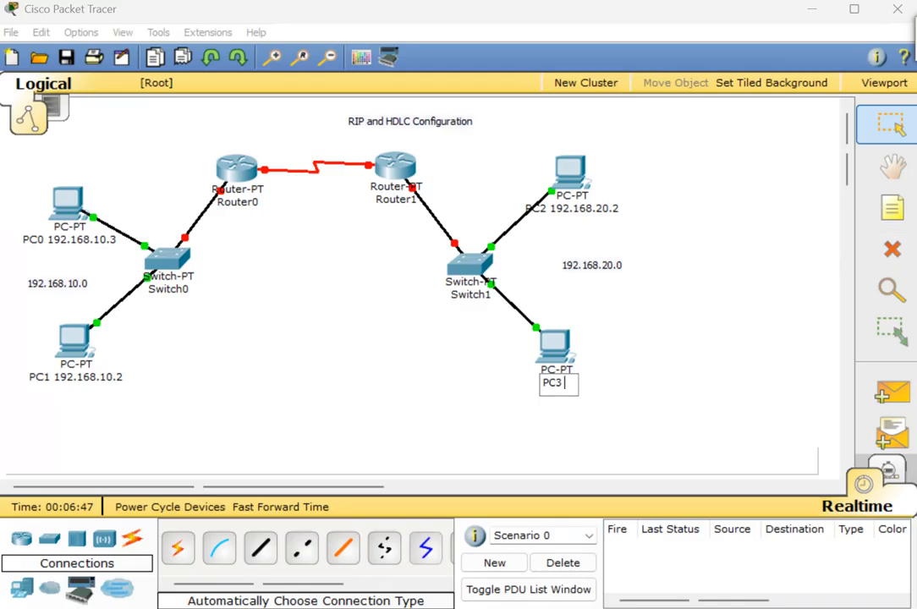
pyautogui.write('192.168.20.')
pyautogui.write('3')
pyautogui.click(747, 368)
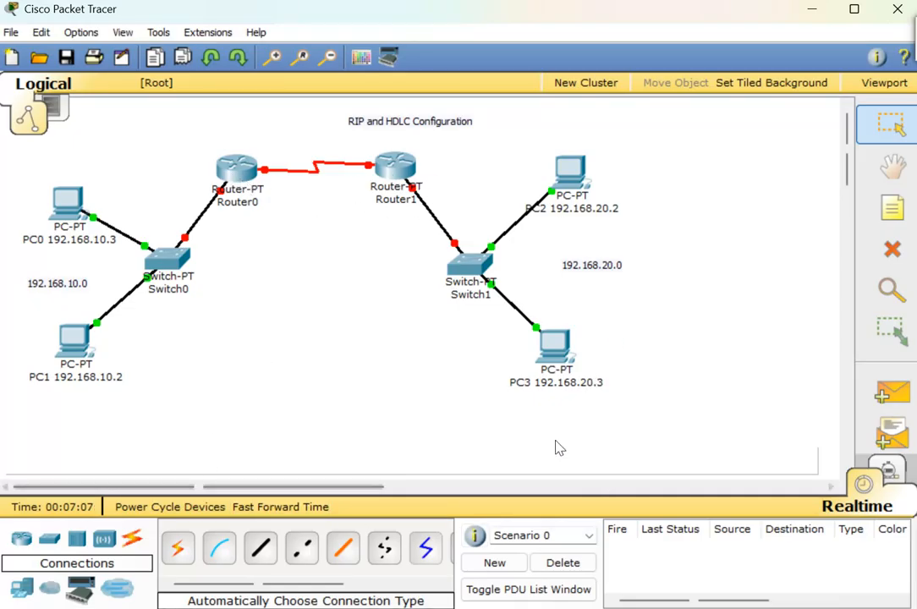
# - Place a note with the serial link address 10.20.20.2 above Router0
pyautogui.click(894, 211)
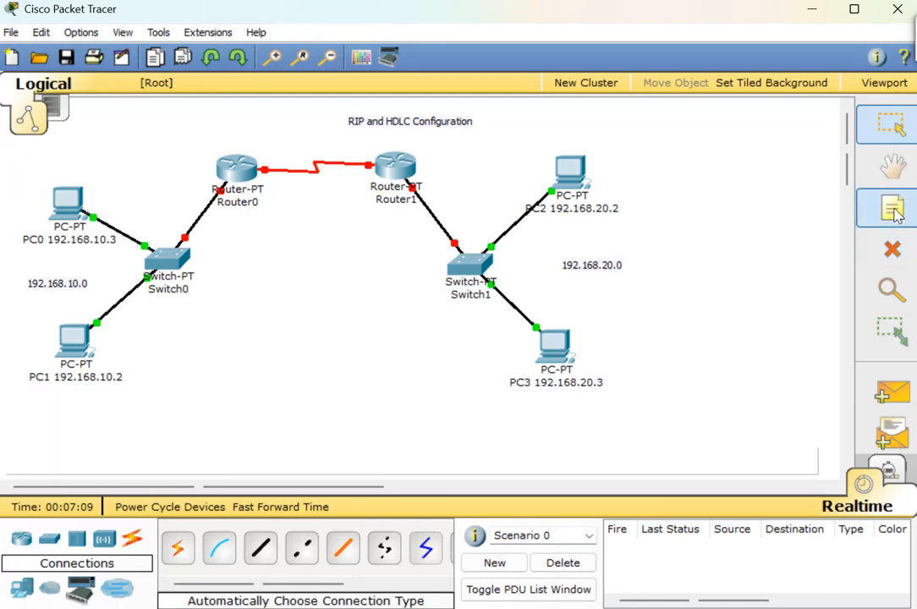
pyautogui.click(234, 140)
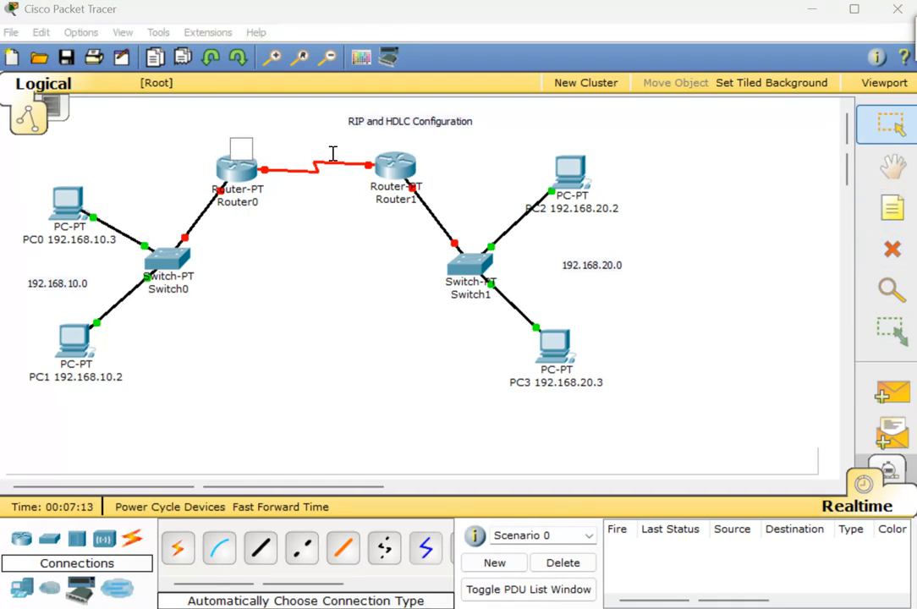
pyautogui.write('10.20.20.2')
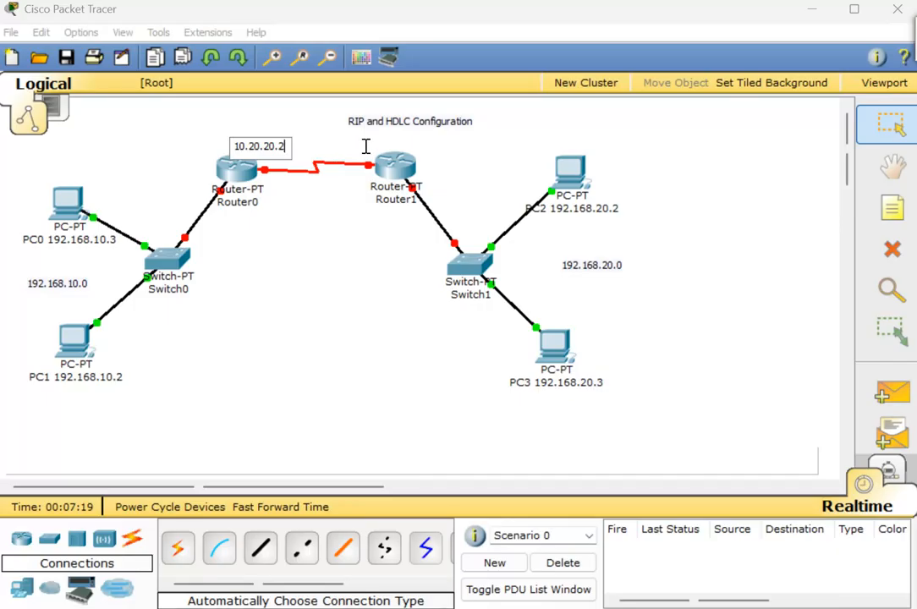
pyautogui.click(366, 152)
# - Place a note with the serial link address 10.20.20.3 and position it just above Router1
pyautogui.click(892, 207)
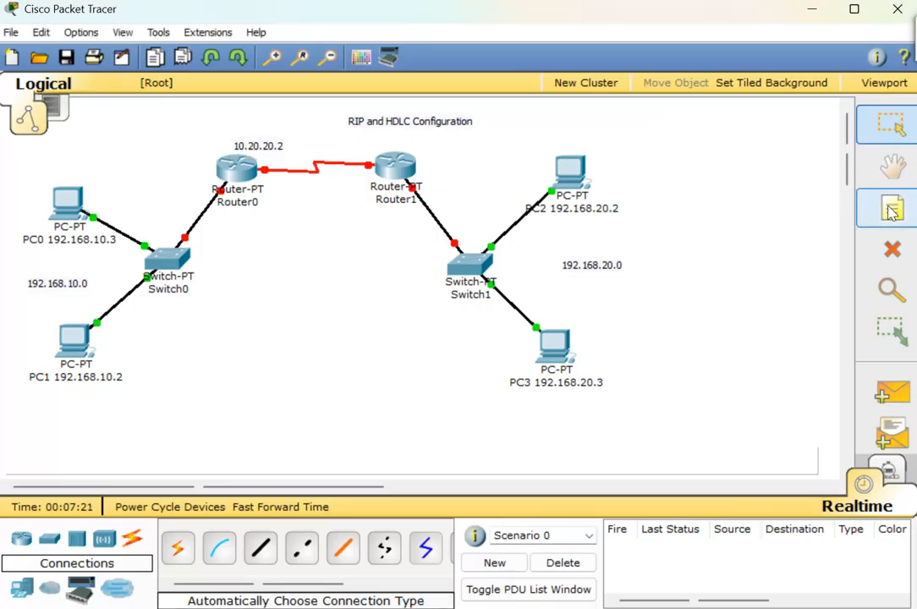
pyautogui.press('Escape')
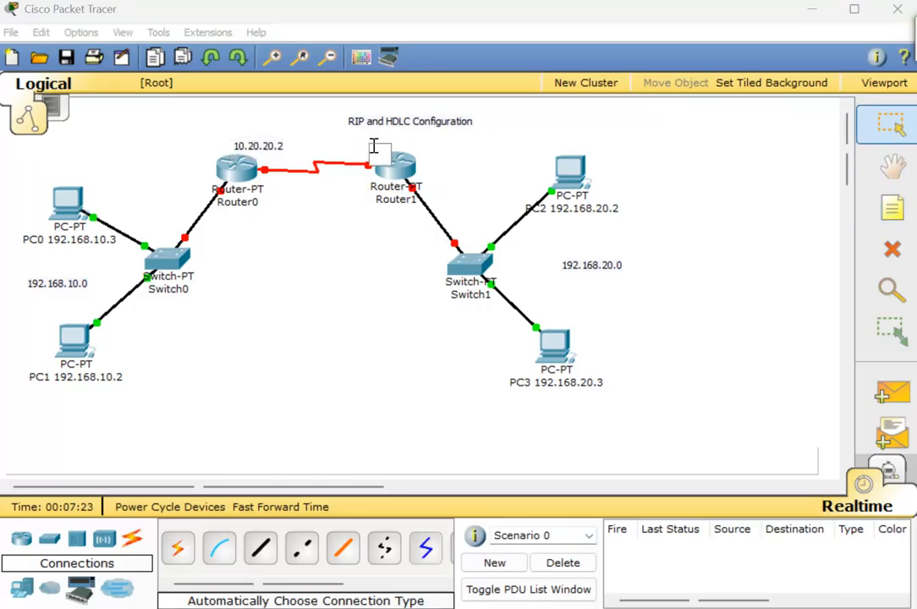
pyautogui.write('10.20.2')
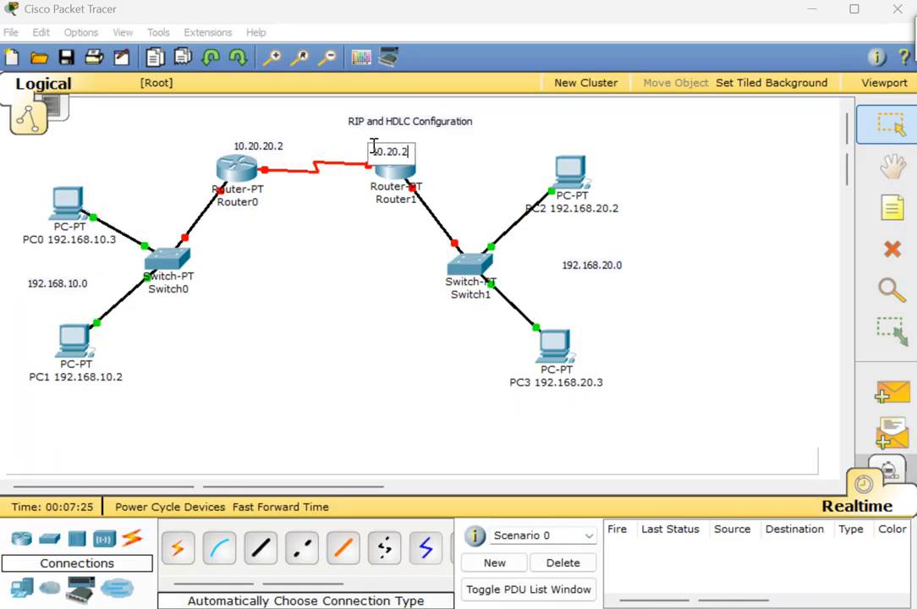
pyautogui.write('0.3')
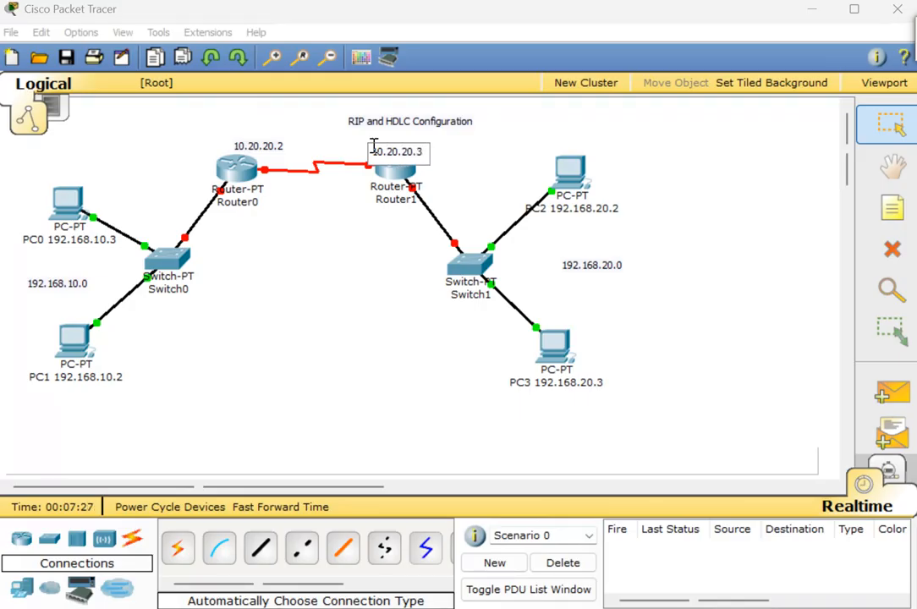
pyautogui.click(491, 175)
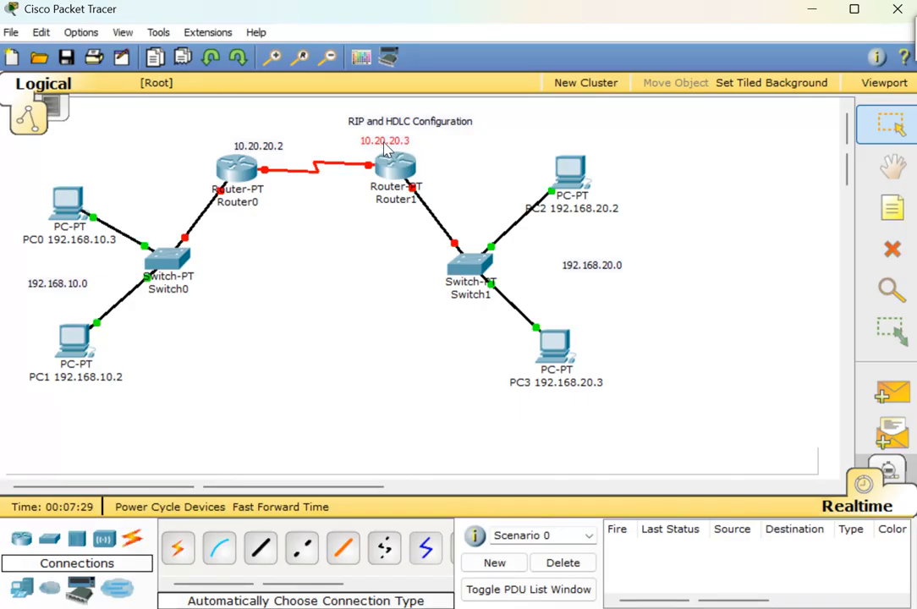
pyautogui.moveTo(383, 144); pyautogui.dragTo(384, 147)
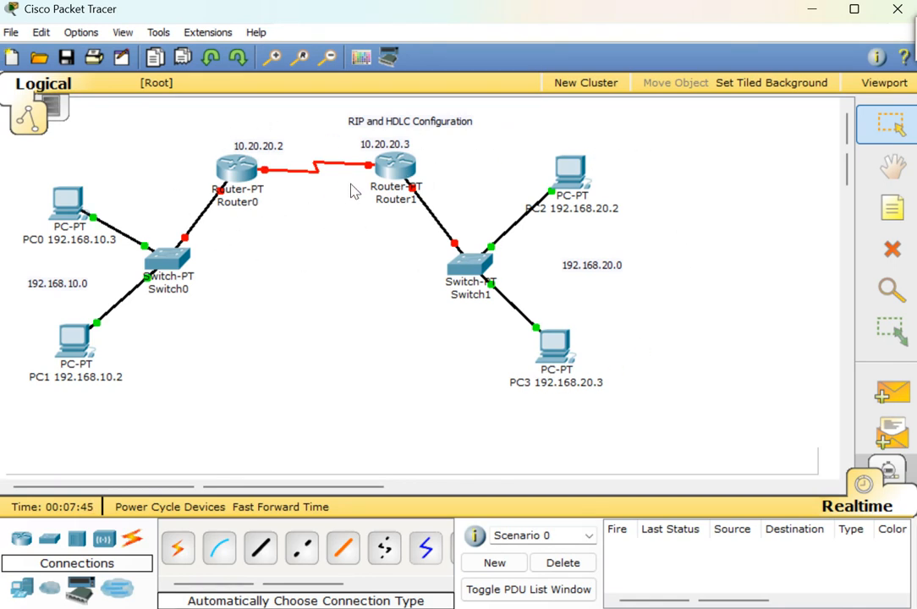
# - Configure PC1 with the static IP address 192.168.10.2, subnet mask 255.255.255.0 and default gateway 192.168.10.1
pyautogui.moveTo(74, 355)
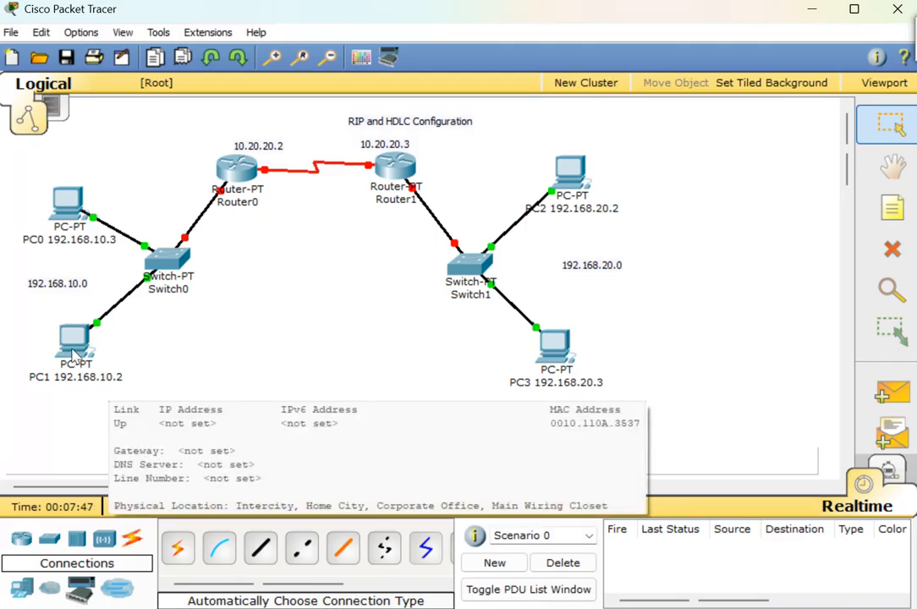
pyautogui.click(75, 348)
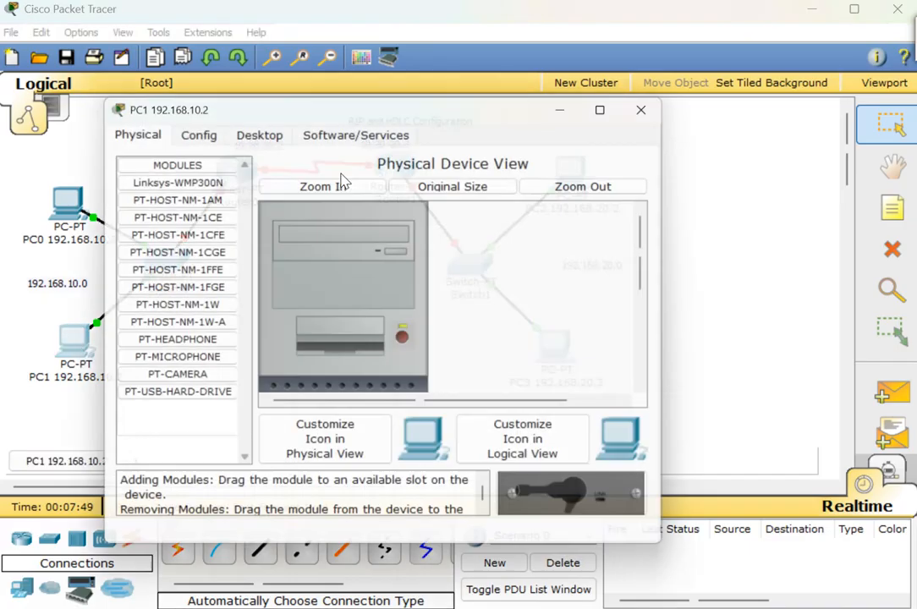
pyautogui.moveTo(443, 94); pyautogui.dragTo(576, 65)
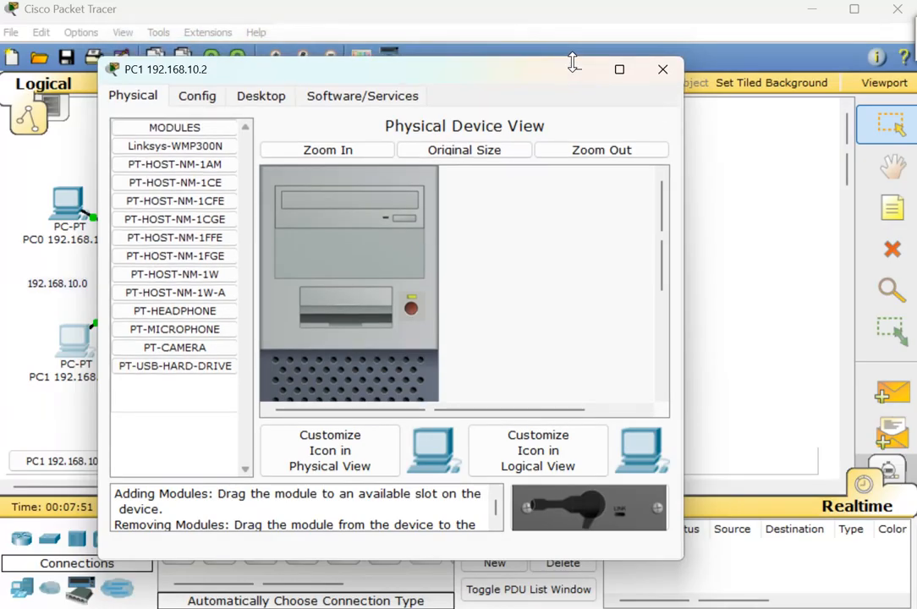
pyautogui.moveTo(470, 78); pyautogui.dragTo(664, 32)
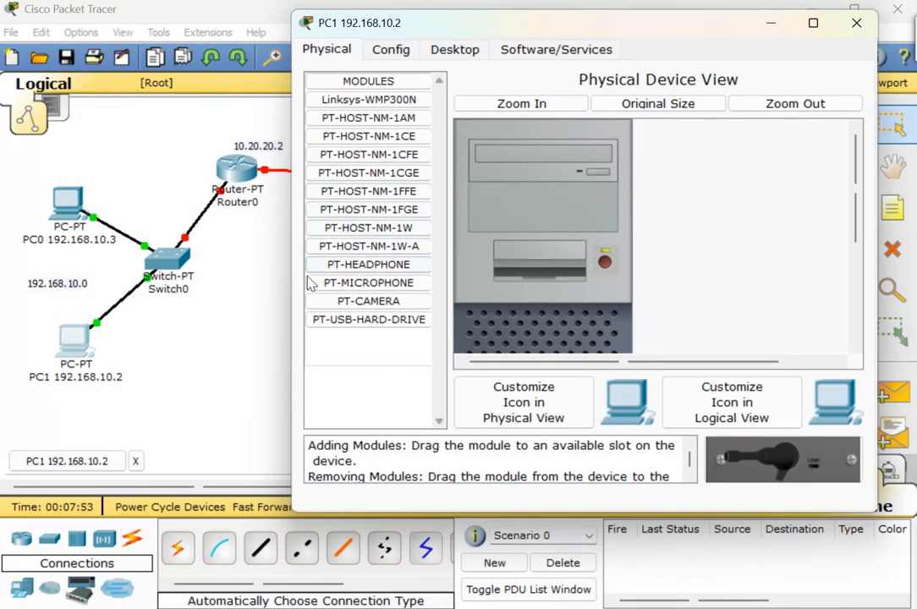
pyautogui.click(454, 51)
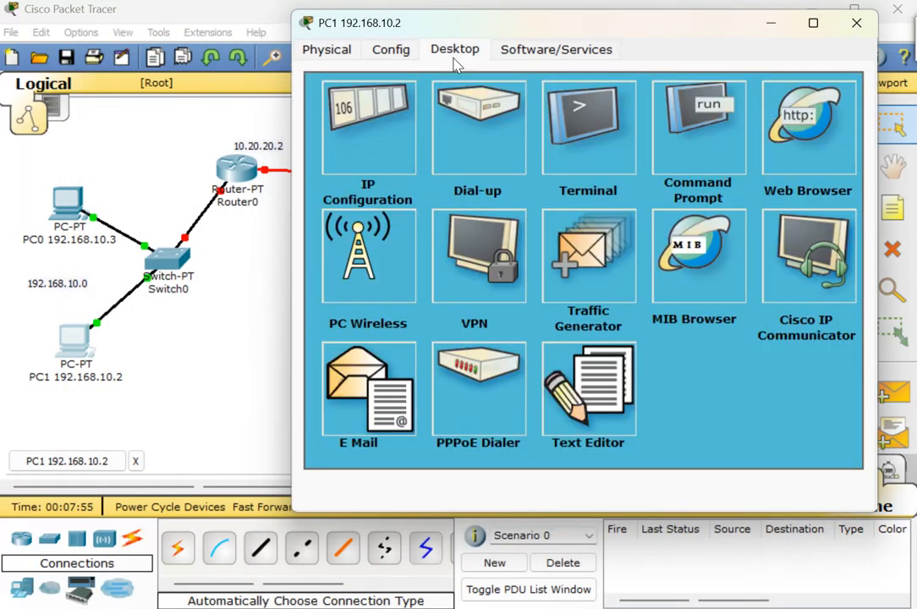
pyautogui.click(371, 180)
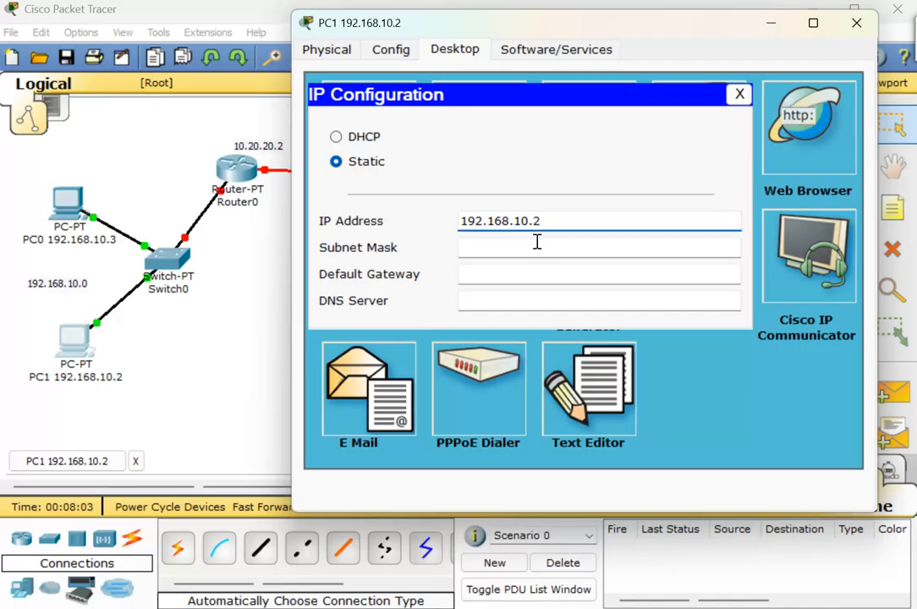
pyautogui.click(537, 244)
pyautogui.click(520, 273)
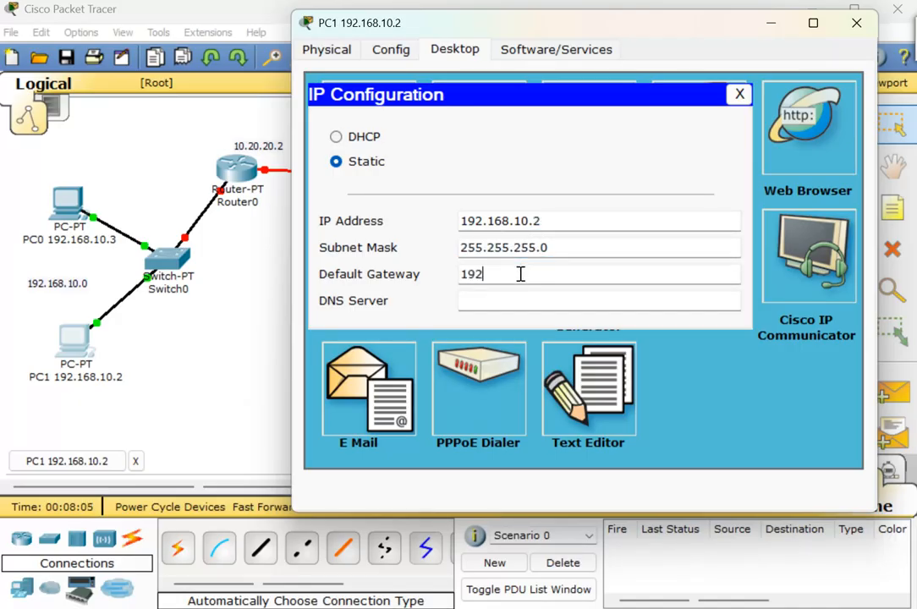
pyautogui.write('192.168.10.1')
pyautogui.moveTo(532, 271); pyautogui.dragTo(422, 272)
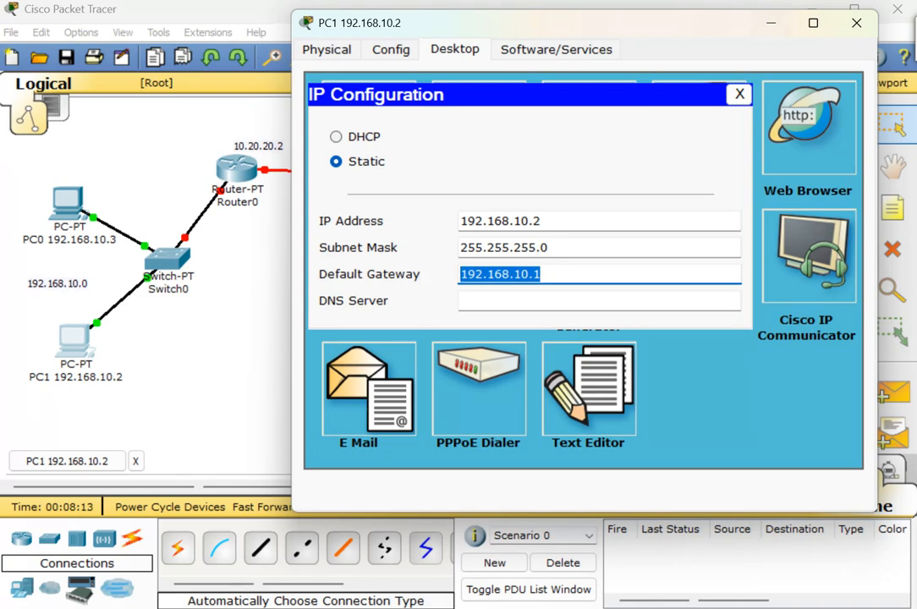
# - Configure PC0 with the static IP address 192.168.10.3, subnet mask 255.255.255.0 and default gateway 192.168.10.1
pyautogui.click(857, 23)
pyautogui.click(79, 209)
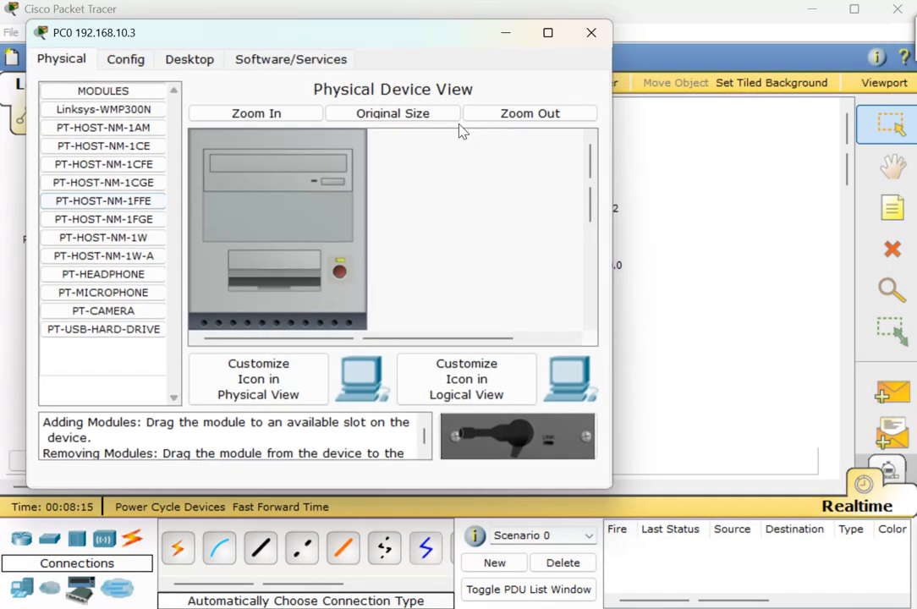
pyautogui.moveTo(370, 39); pyautogui.dragTo(646, 73)
pyautogui.click(467, 93)
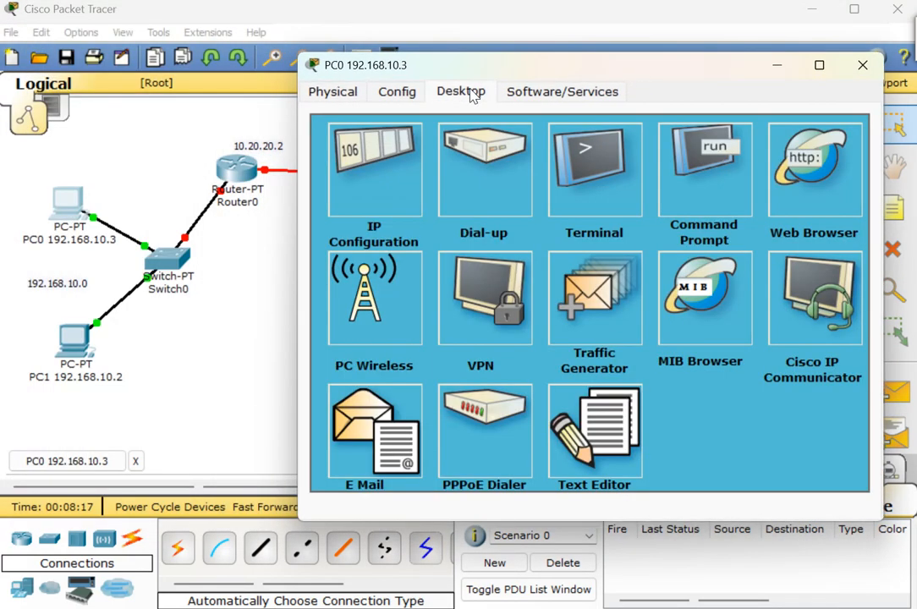
pyautogui.click(393, 187)
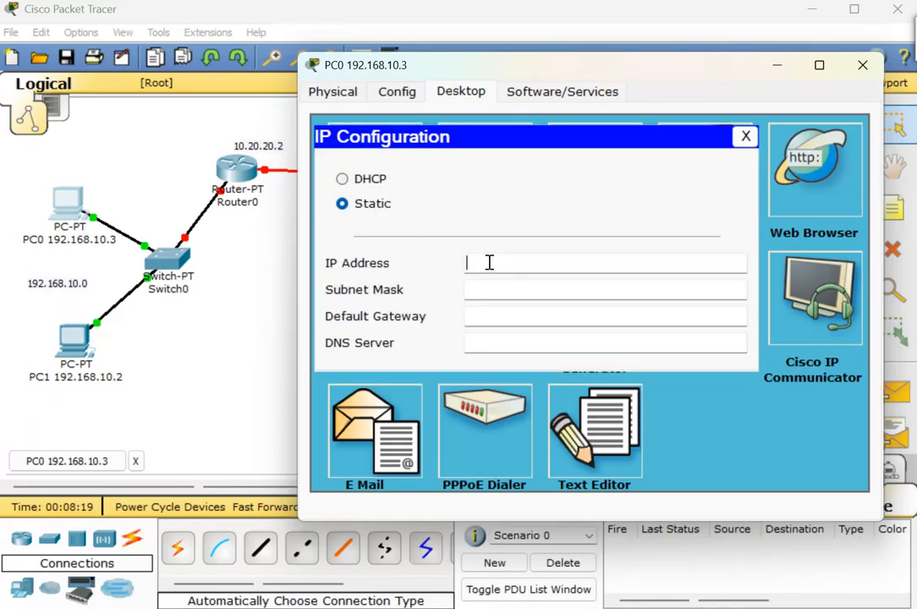
pyautogui.write('192.168.10.1')
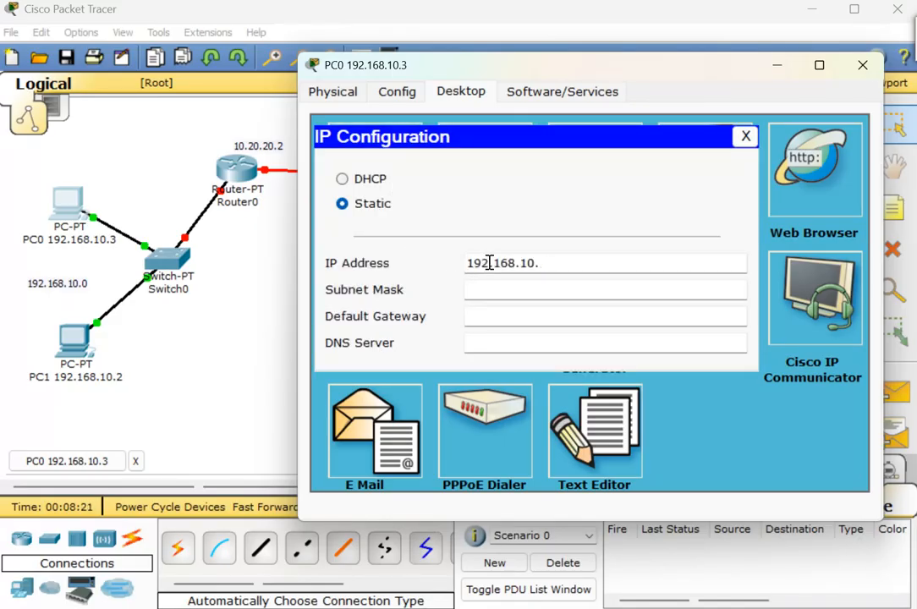
pyautogui.click(493, 287)
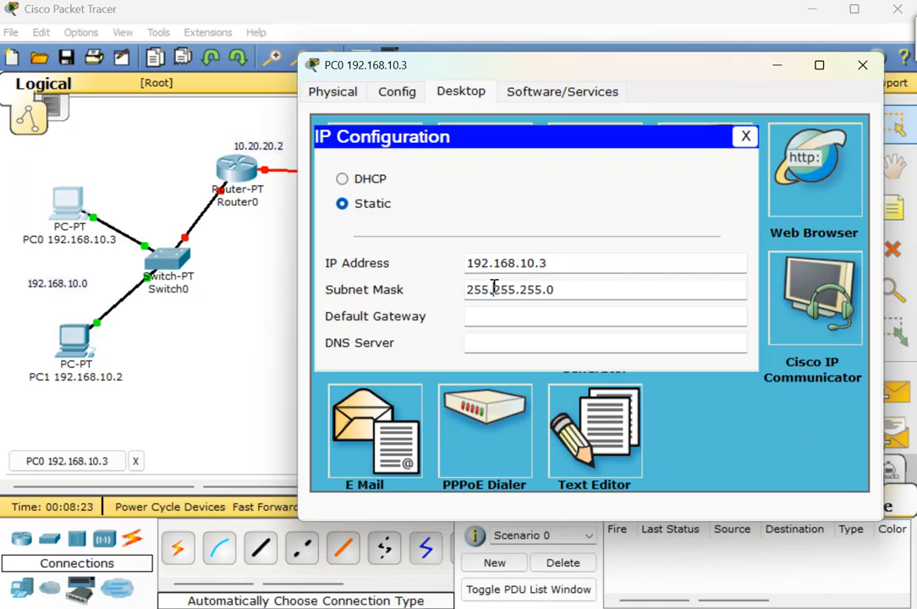
pyautogui.click(500, 317)
pyautogui.write('192.168.10.1')
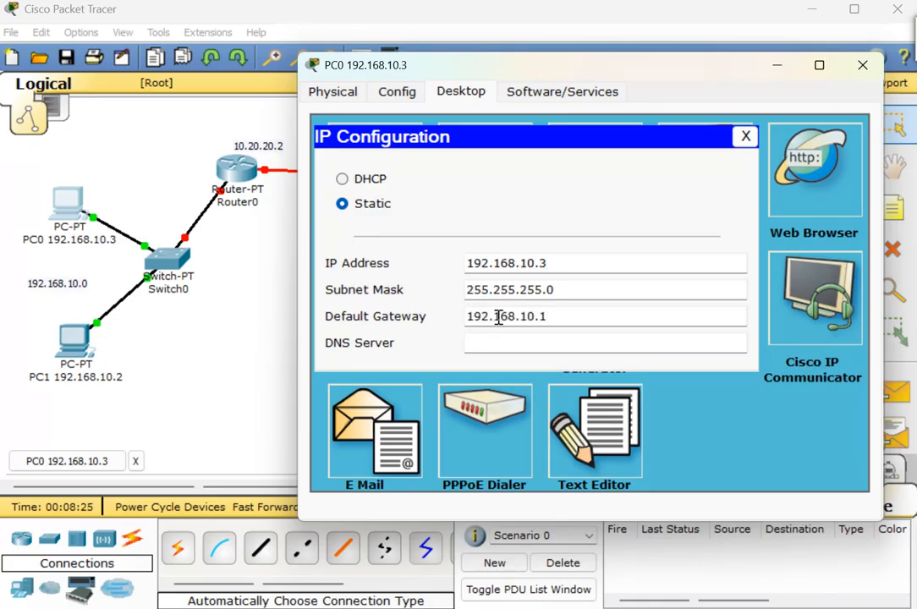
pyautogui.click(862, 64)
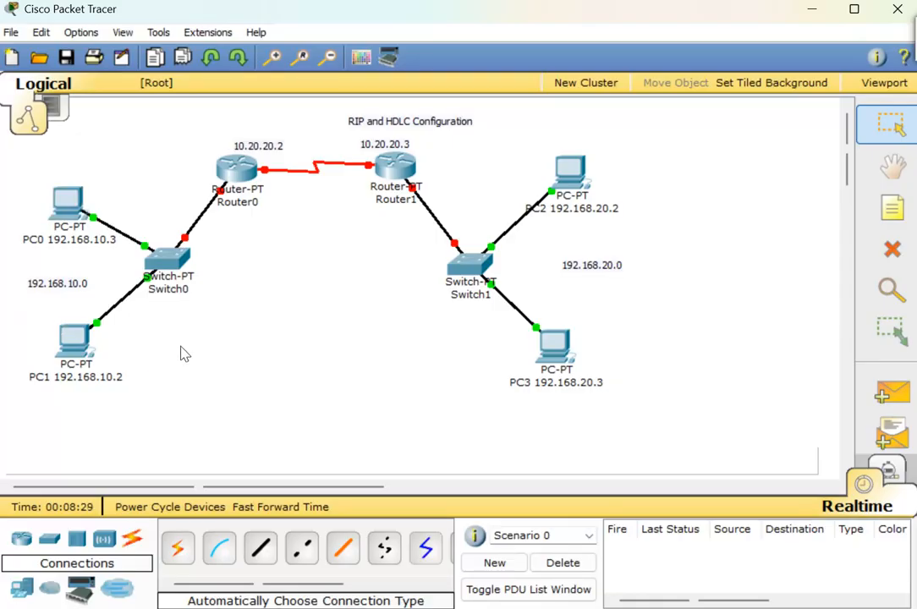
# - Configure PC3 with the static IP address 192.168.20.3, subnet mask 255.255.255.0 and the default gateway of the 192.168.20.0 network
pyautogui.click(557, 365)
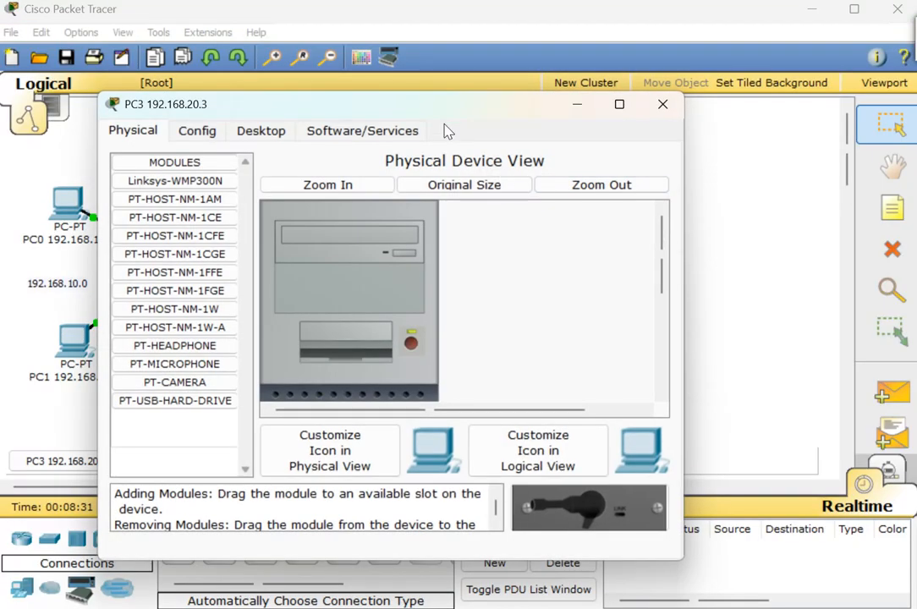
pyautogui.moveTo(433, 114); pyautogui.dragTo(362, 91)
pyautogui.click(204, 108)
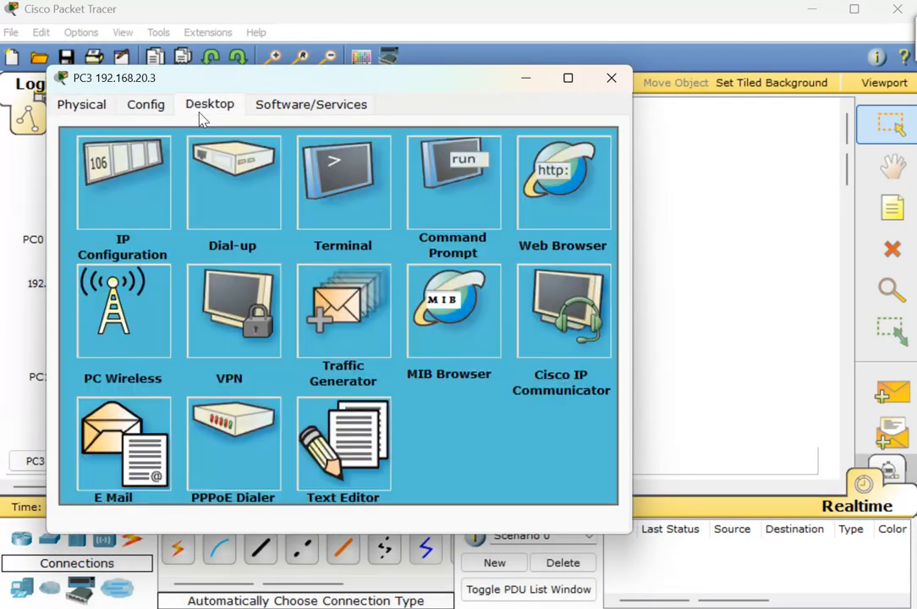
pyautogui.click(124, 198)
pyautogui.write('192.168.10.1')
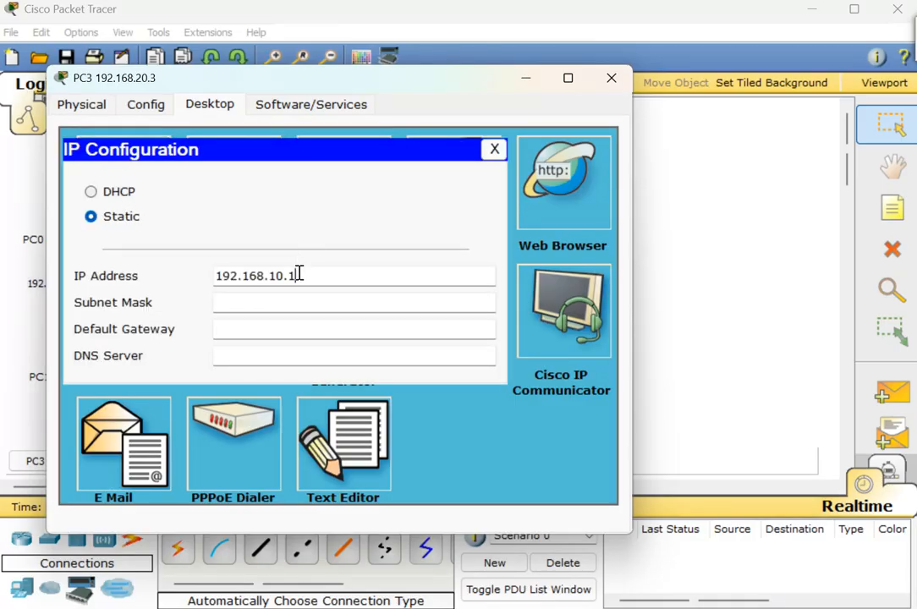
pyautogui.click(299, 273)
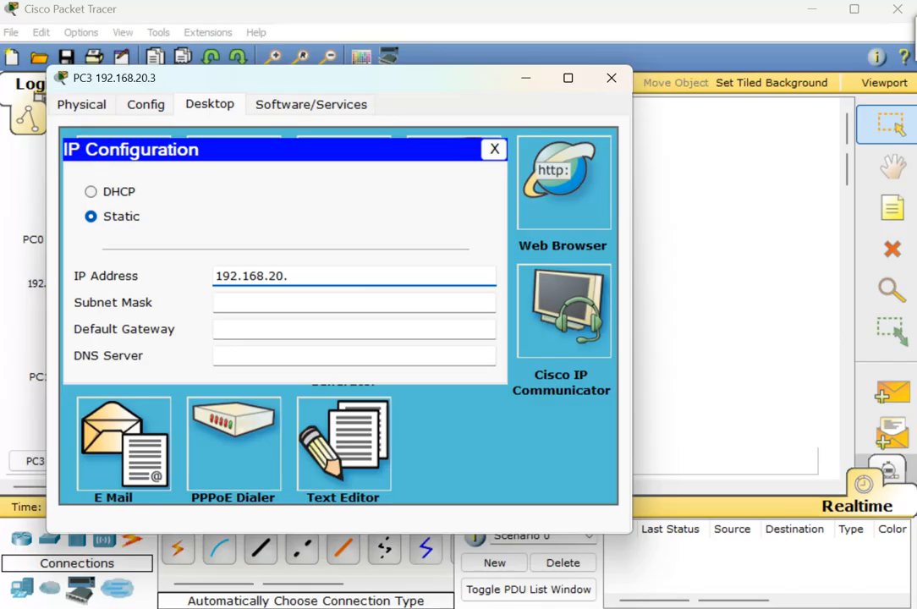
pyautogui.click(418, 303)
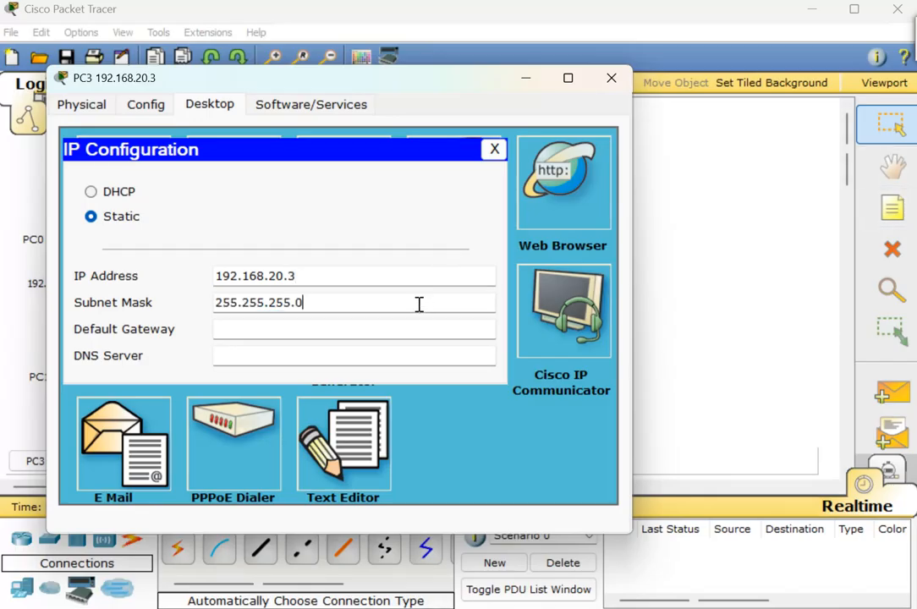
pyautogui.click(372, 329)
pyautogui.write('192.168.10.1')
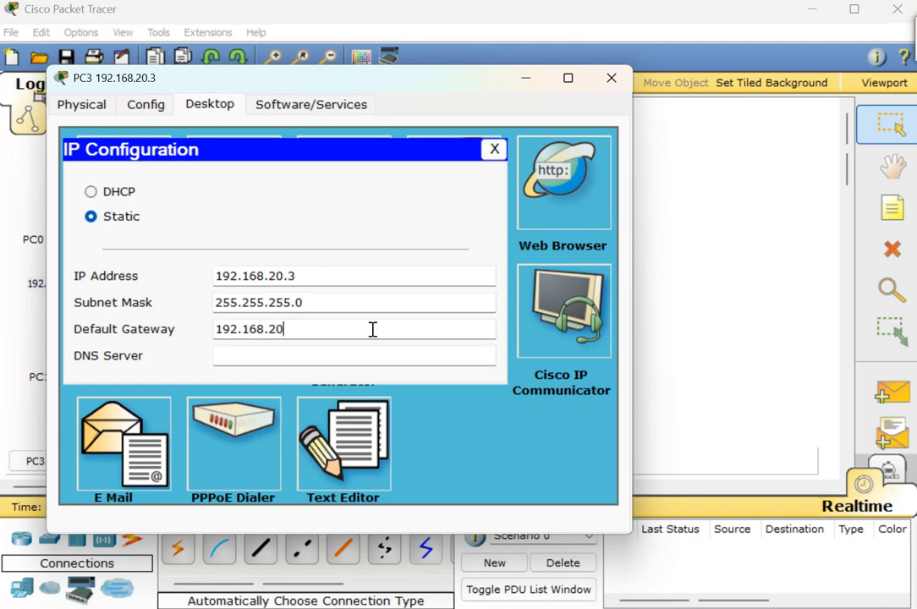
pyautogui.click(610, 78)
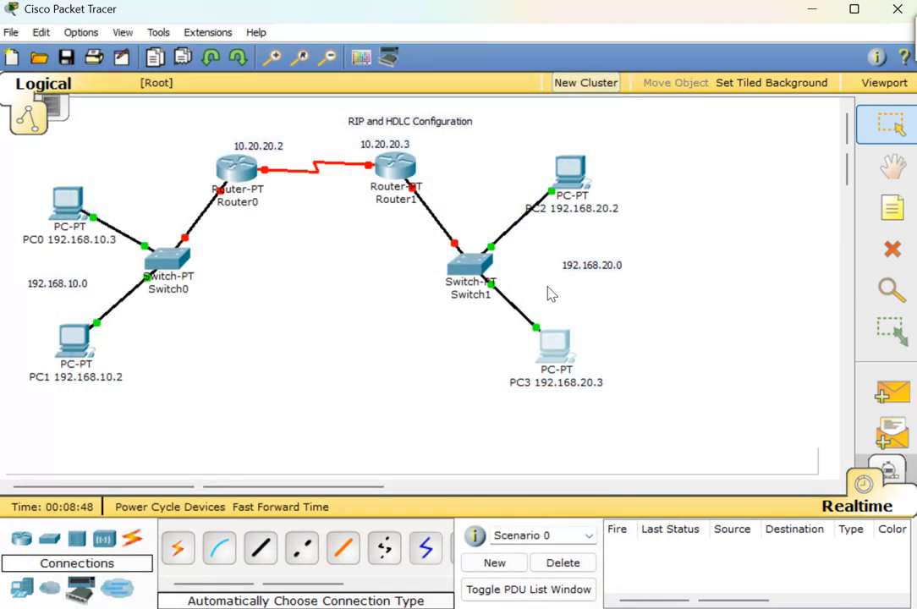
# - Configure PC2 with the static IP address 192.168.20.2, subnet mask 255.255.255.0 and default gateway 192.168.20.1
pyautogui.click(572, 172)
pyautogui.click(203, 61)
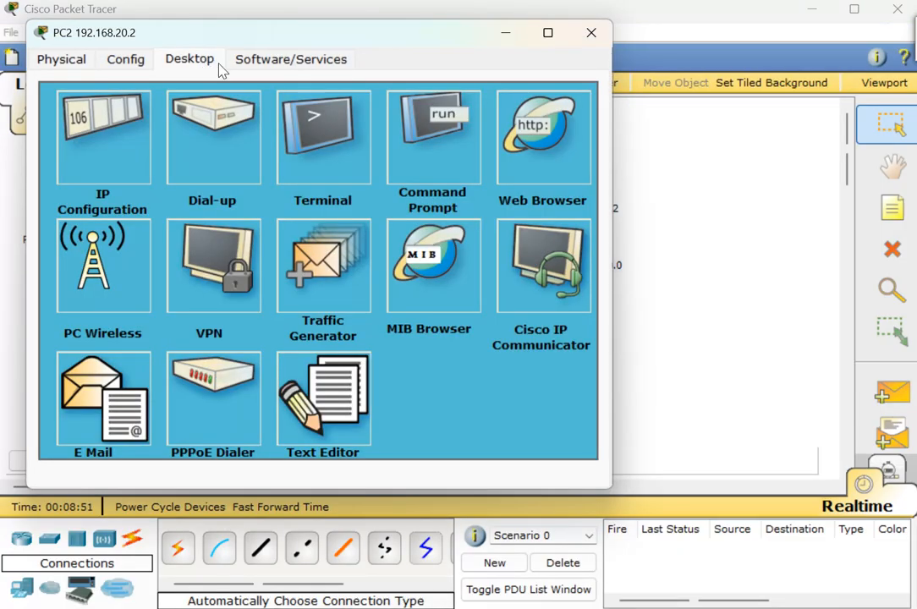
pyautogui.click(117, 172)
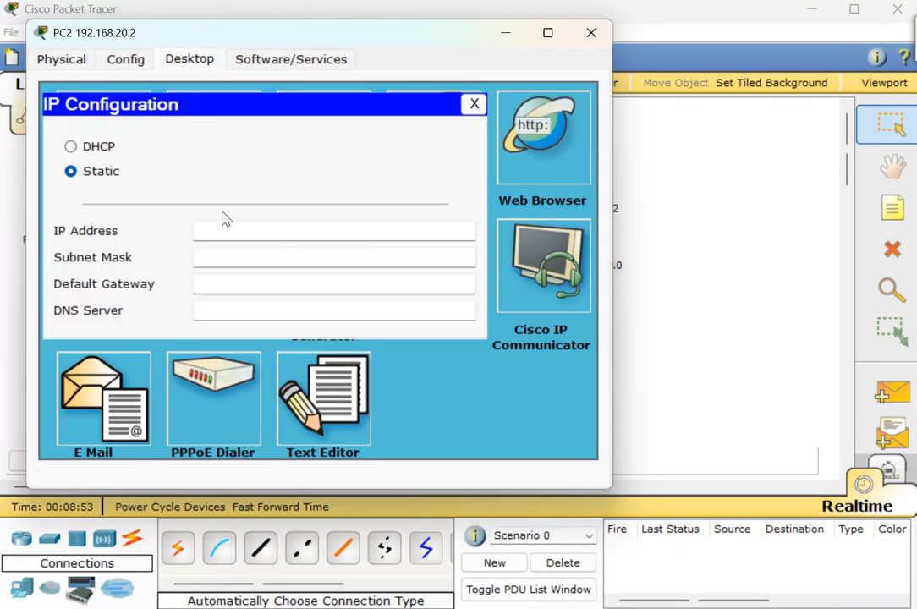
pyautogui.click(275, 232)
pyautogui.write('192.168.10.1')
pyautogui.press('BackSpace')
pyautogui.press('BackSpace')
pyautogui.press('BackSpace')
pyautogui.press('BackSpace')
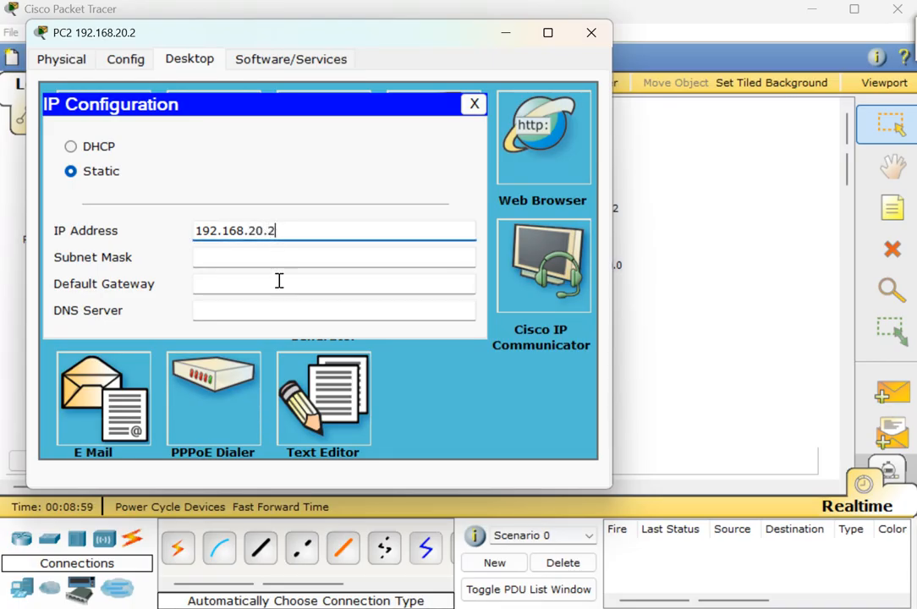
pyautogui.click(285, 258)
pyautogui.click(273, 292)
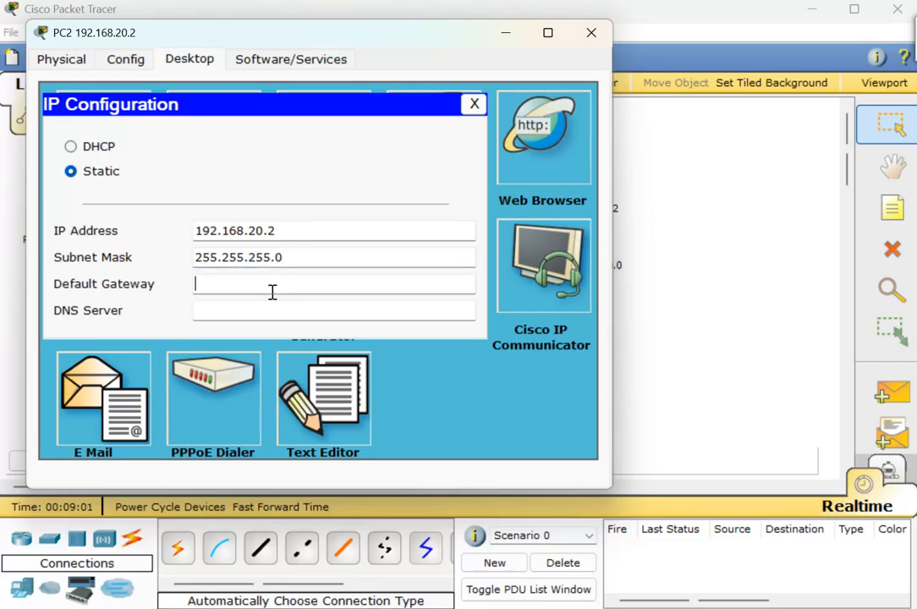
pyautogui.write('192.168.10.1')
pyautogui.press('BackSpace')
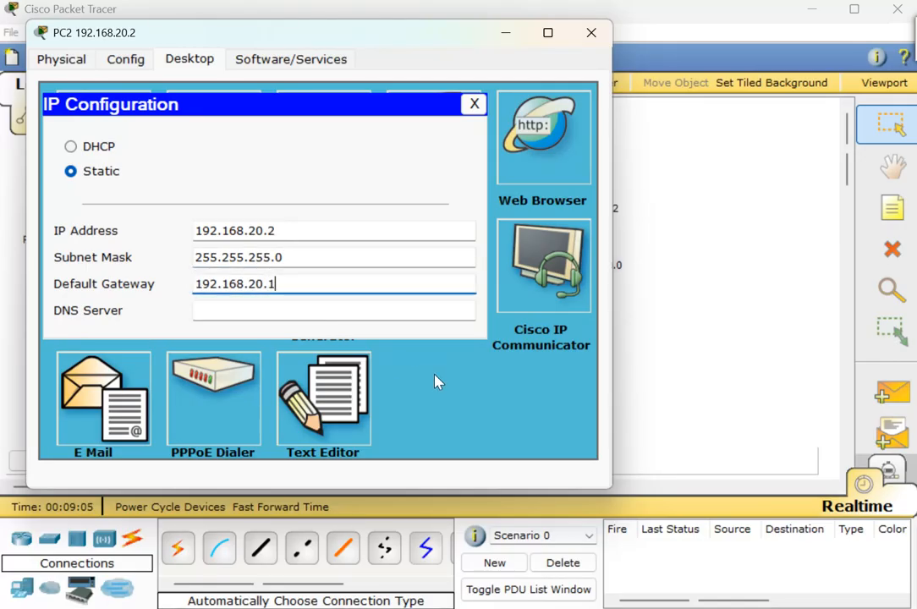
pyautogui.click(590, 35)
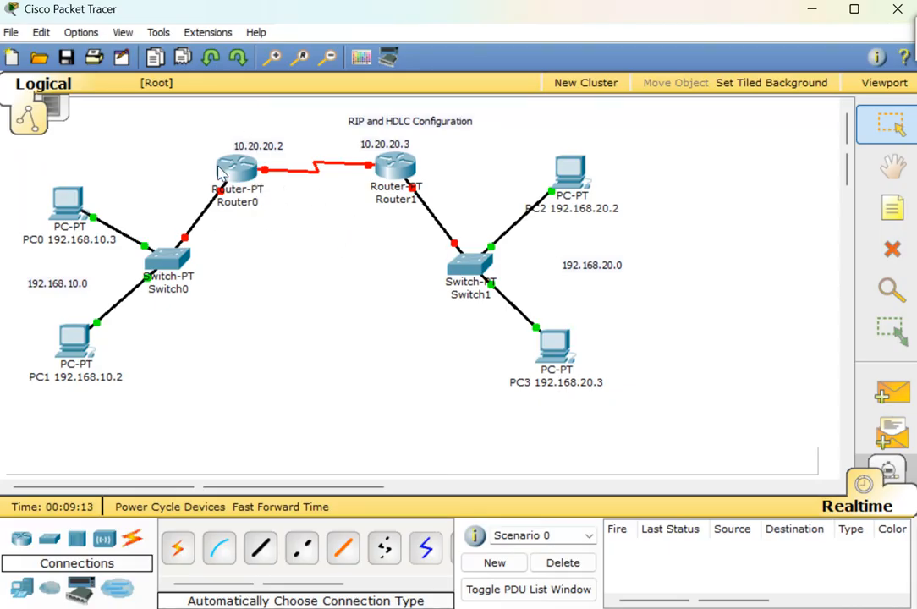
# - Assign 192.168.10.1 with subnet mask 255.255.255.0 to Router0's FastEthernet0/0 interface and turn the port on
pyautogui.moveTo(211, 210)
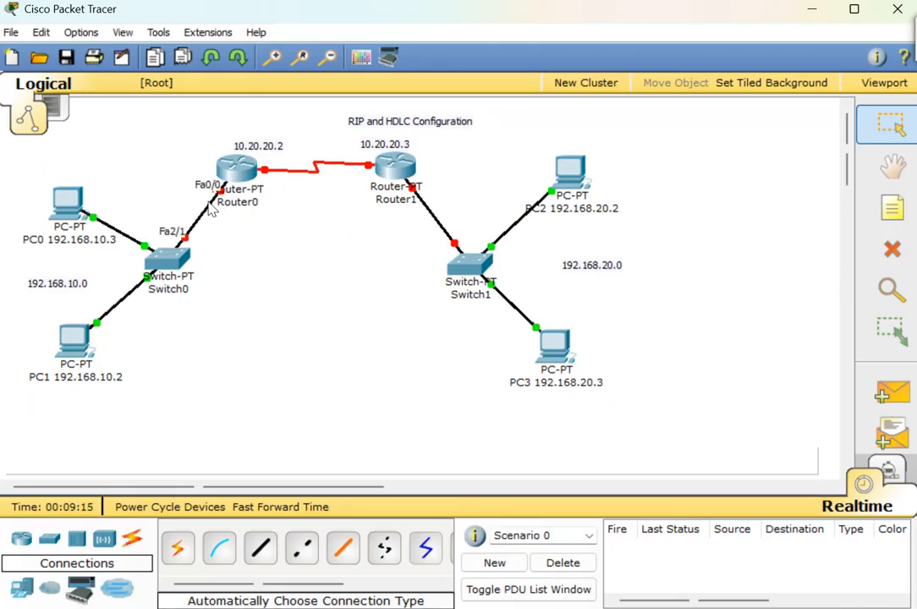
pyautogui.moveTo(293, 171)
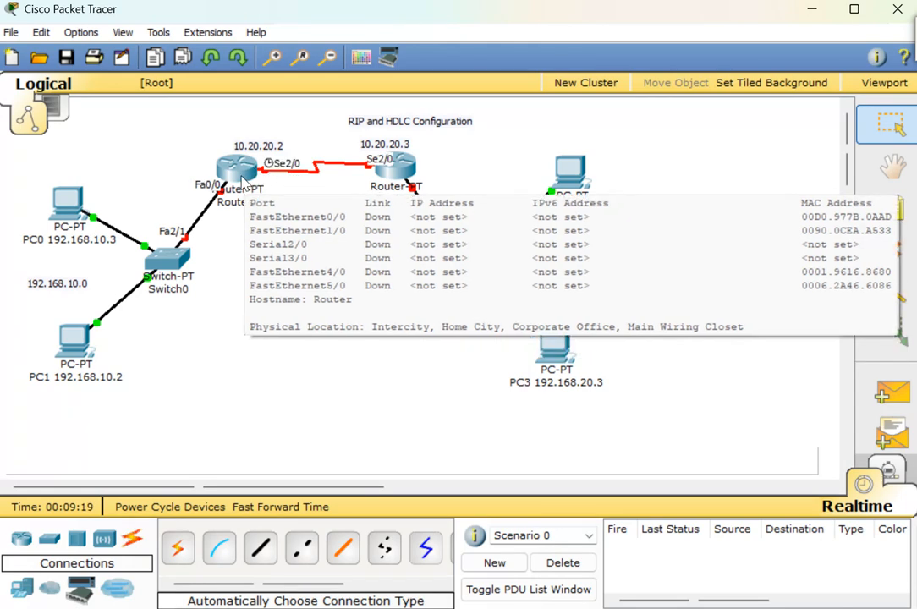
pyautogui.click(237, 167)
pyautogui.moveTo(394, 108); pyautogui.dragTo(645, 84)
pyautogui.click(446, 106)
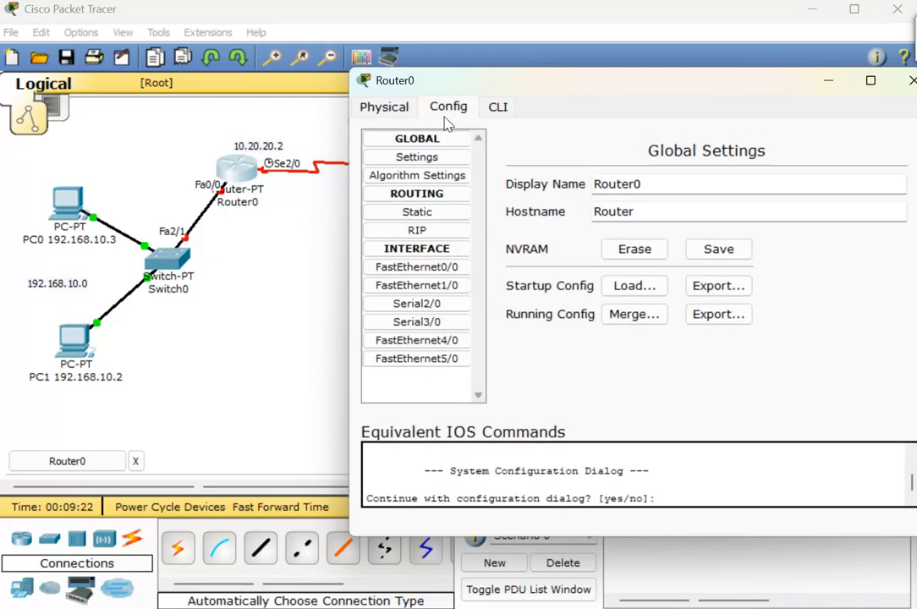
pyautogui.click(417, 267)
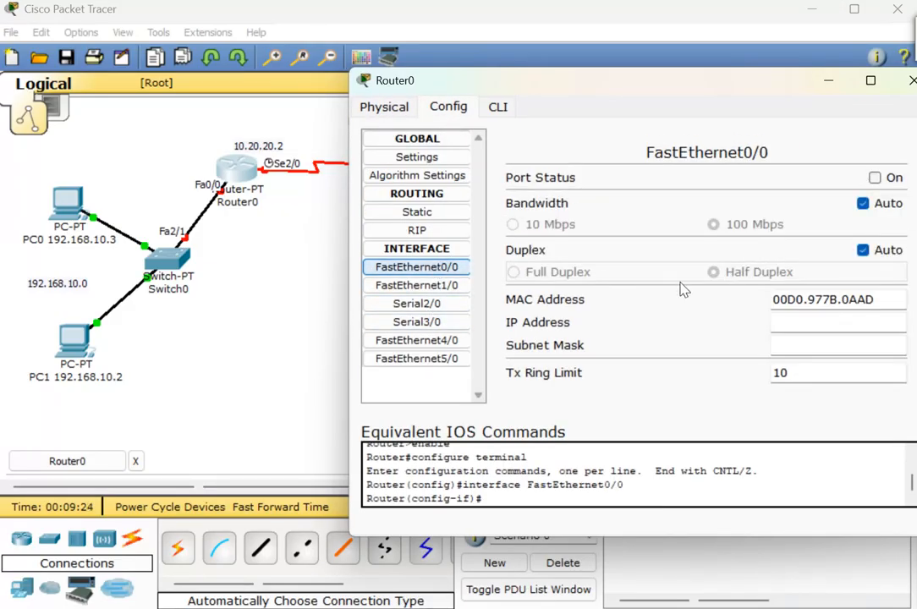
pyautogui.click(799, 325)
pyautogui.write('192.16')
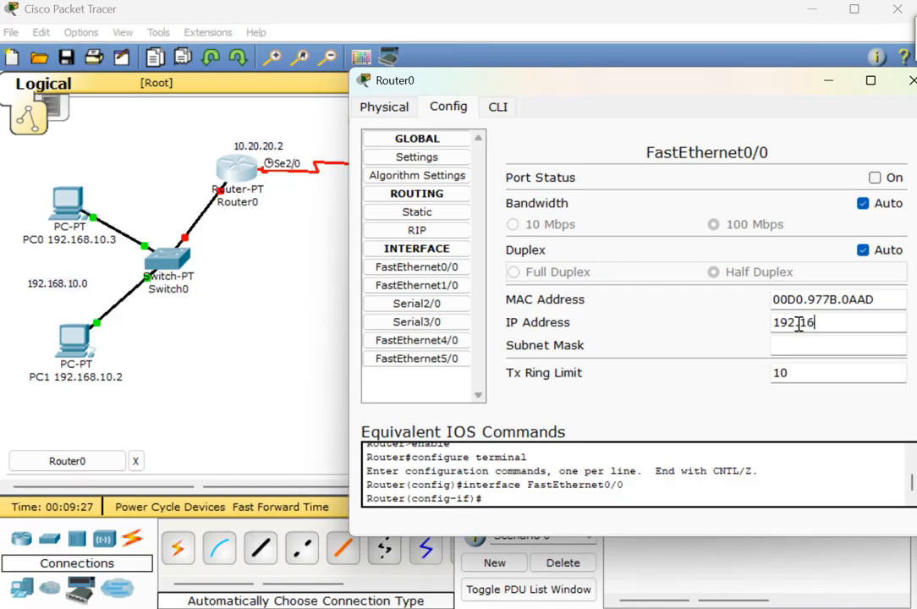
pyautogui.write('8.10.1')
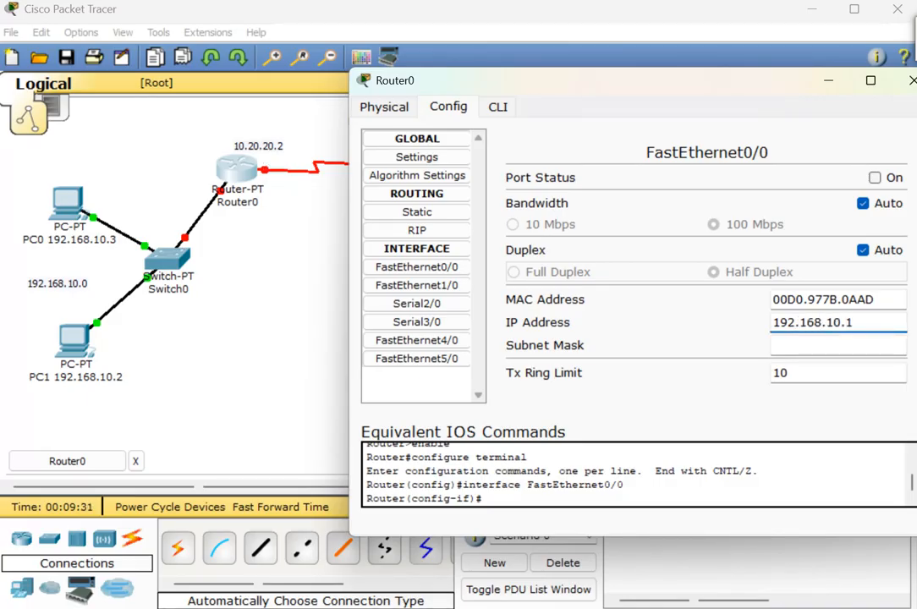
pyautogui.click(810, 346)
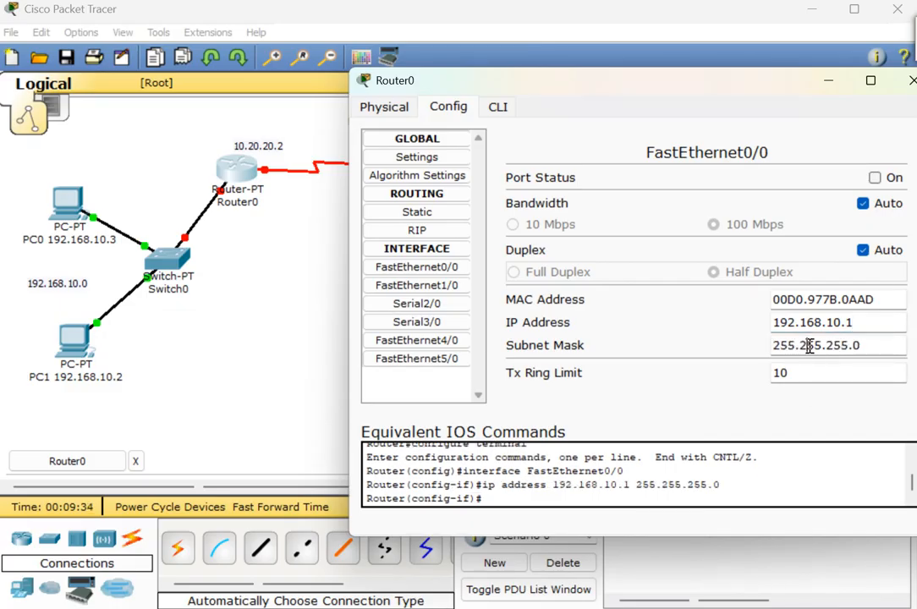
pyautogui.click(875, 179)
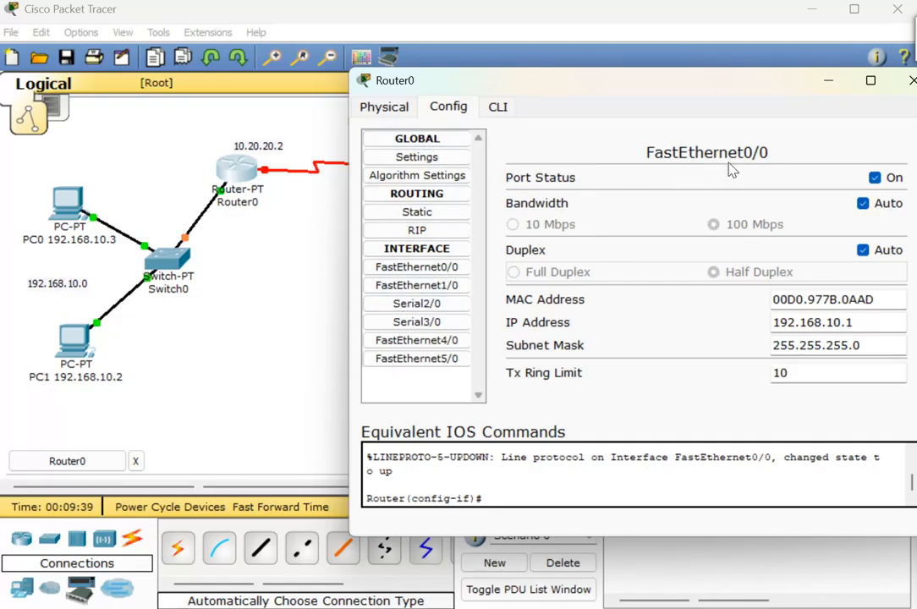
# - Assign 10.20.20.2 with subnet mask 255.0.0.0 to Router0's Serial2/0 interface and turn the port on
pyautogui.click(417, 304)
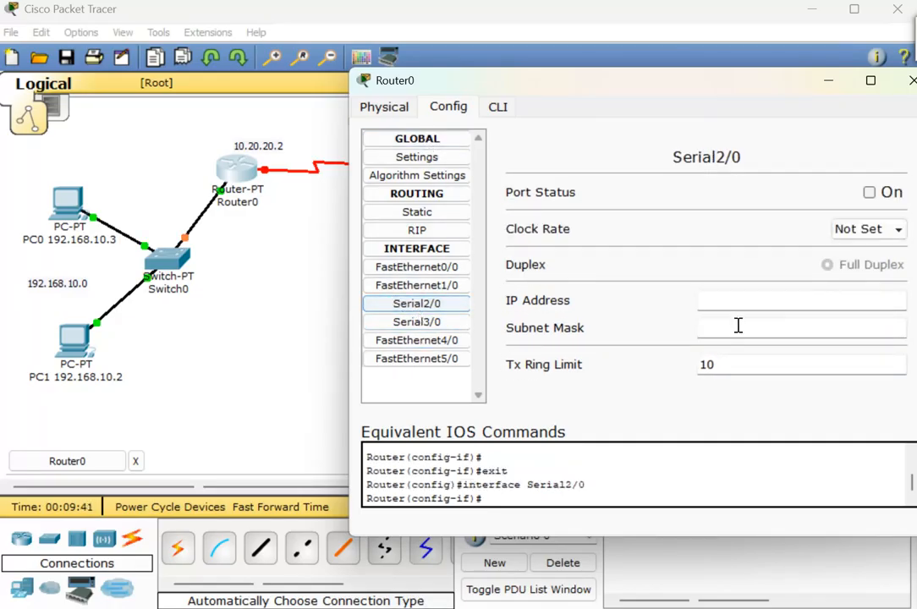
pyautogui.click(747, 303)
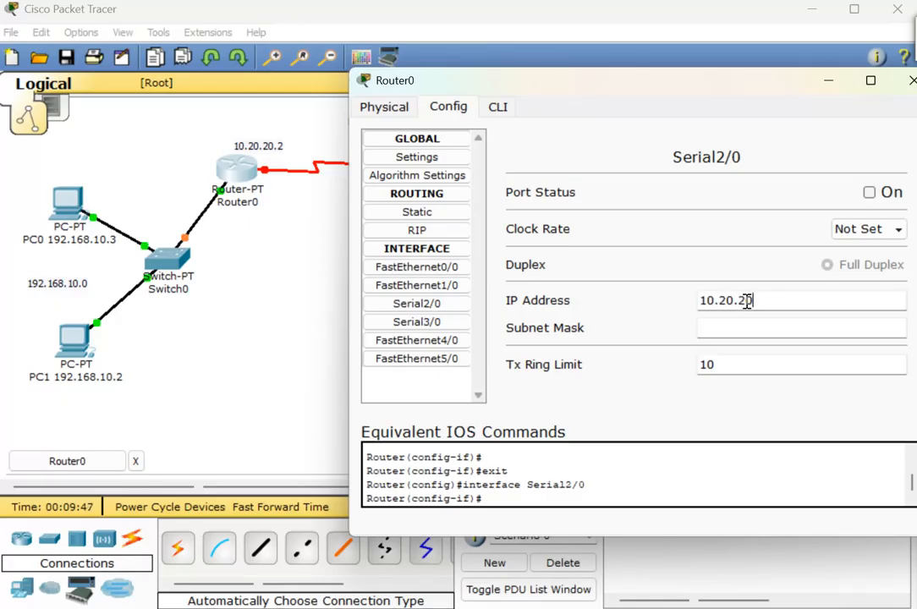
pyautogui.click(749, 329)
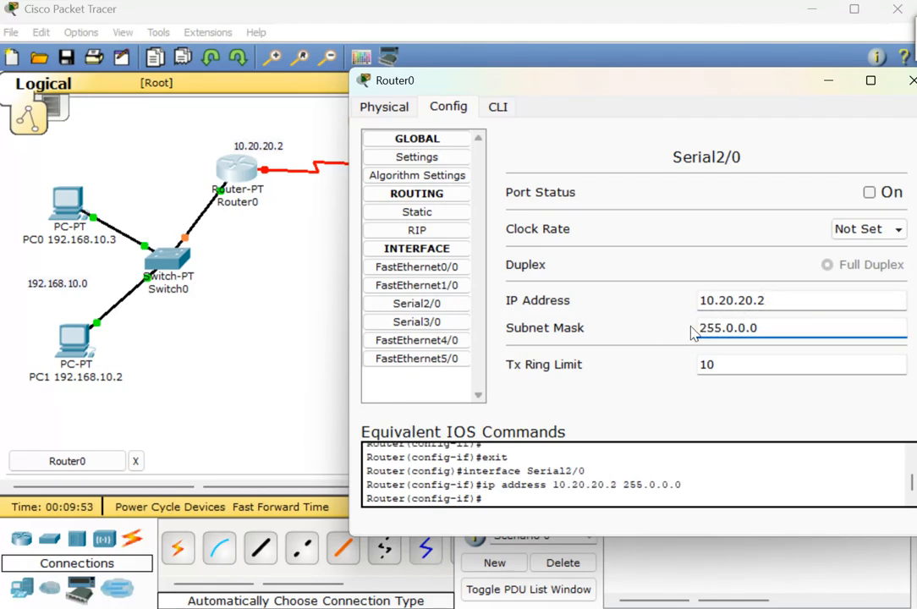
pyautogui.click(869, 194)
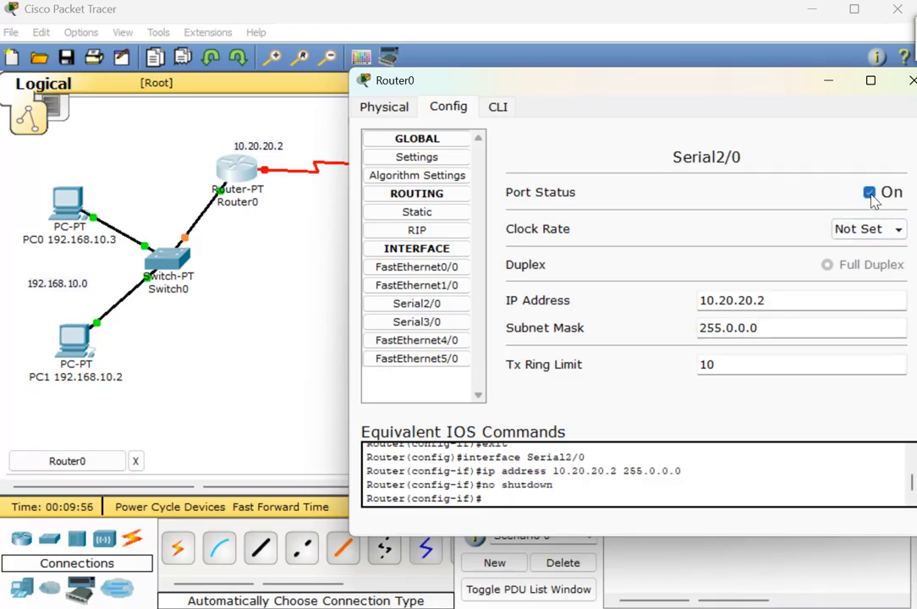
pyautogui.click(908, 81)
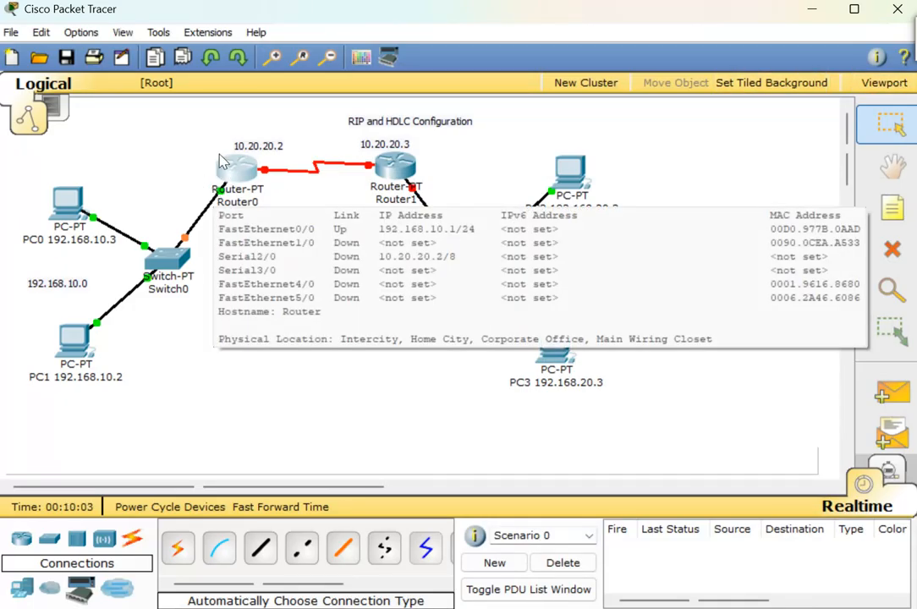
# - Assign 192.168.20.1 with subnet mask 255.255.255.0 to Router1's FastEthernet0/0 interface and turn the port on
pyautogui.click(421, 171)
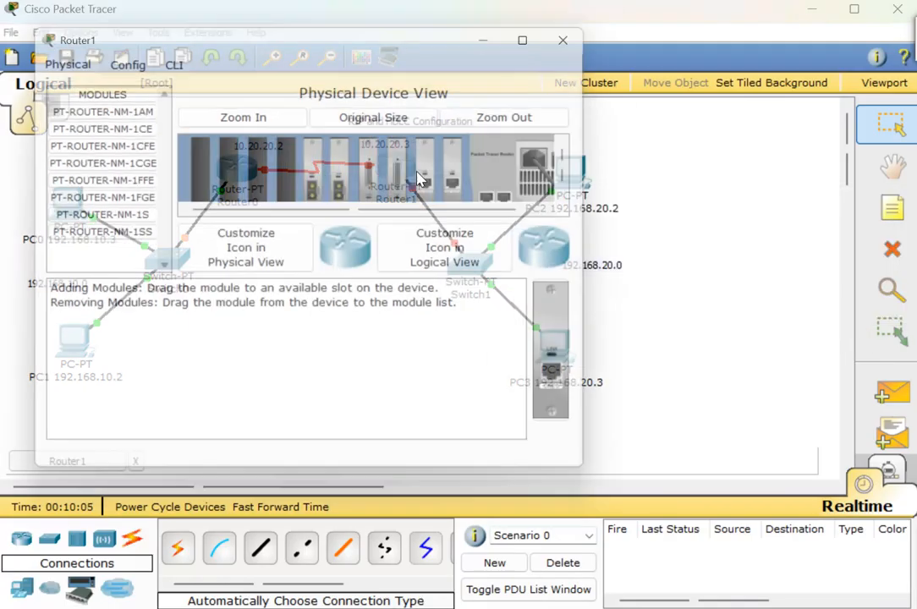
pyautogui.moveTo(457, 43); pyautogui.dragTo(591, 106)
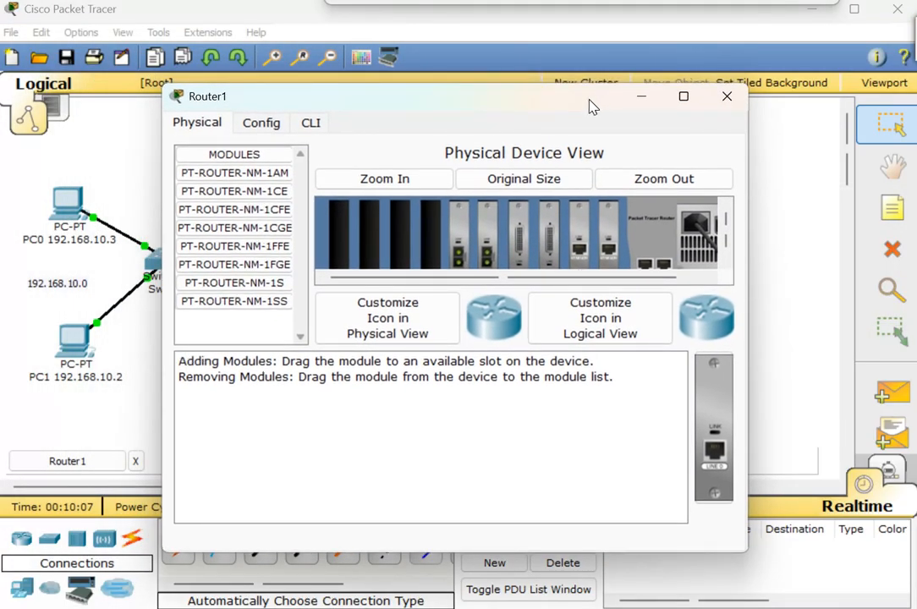
pyautogui.click(263, 125)
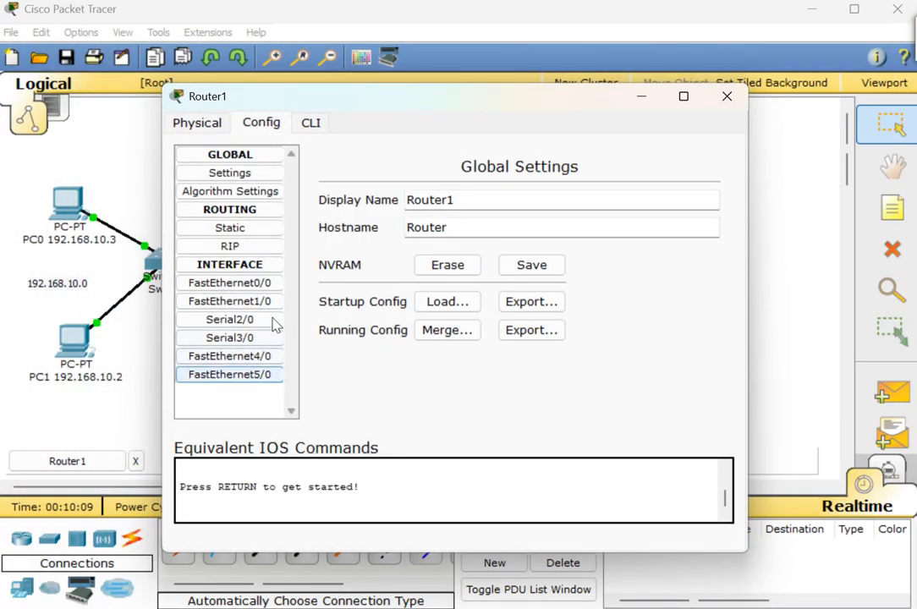
pyautogui.click(267, 283)
pyautogui.click(603, 331)
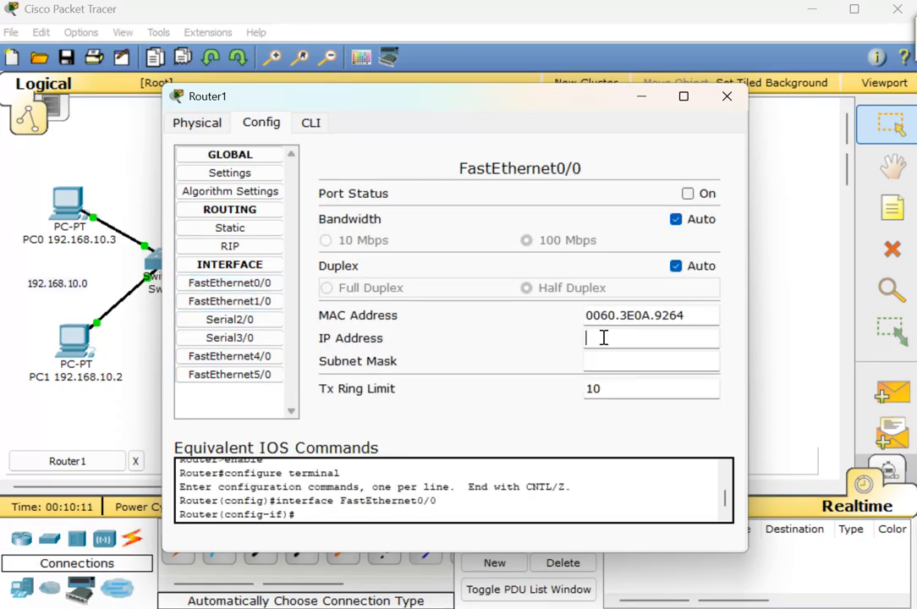
pyautogui.click(604, 338)
pyautogui.moveTo(385, 110); pyautogui.dragTo(551, 121)
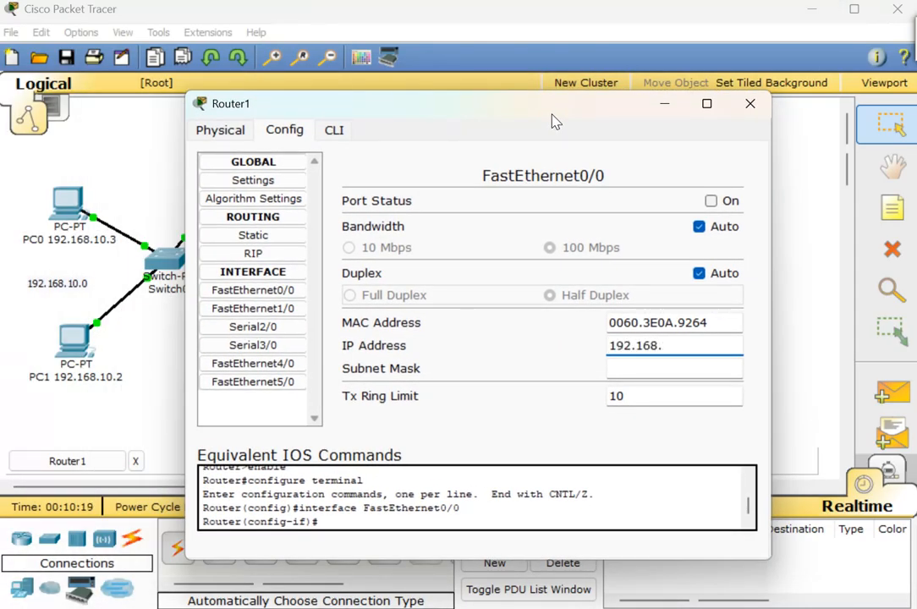
pyautogui.write('20.1')
pyautogui.click(690, 370)
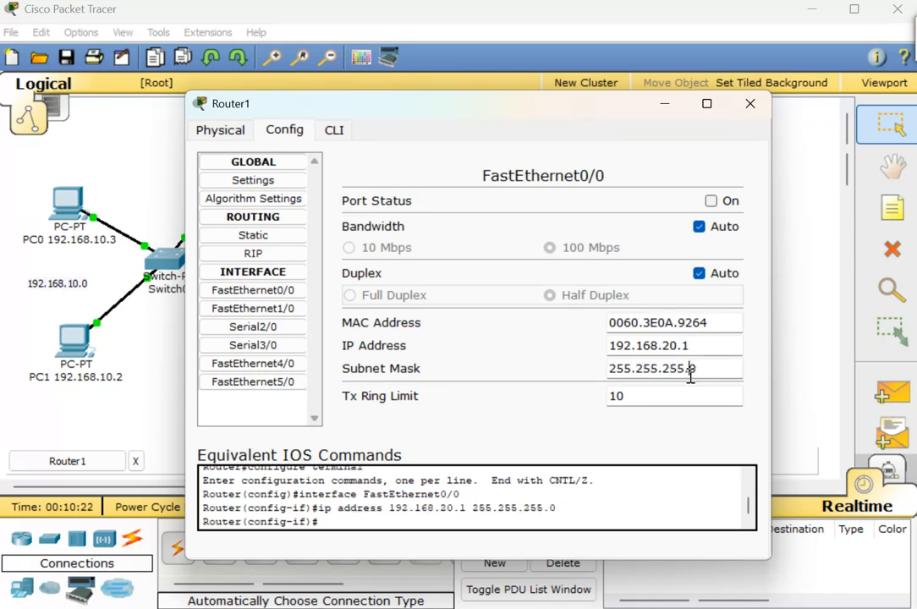
pyautogui.click(711, 201)
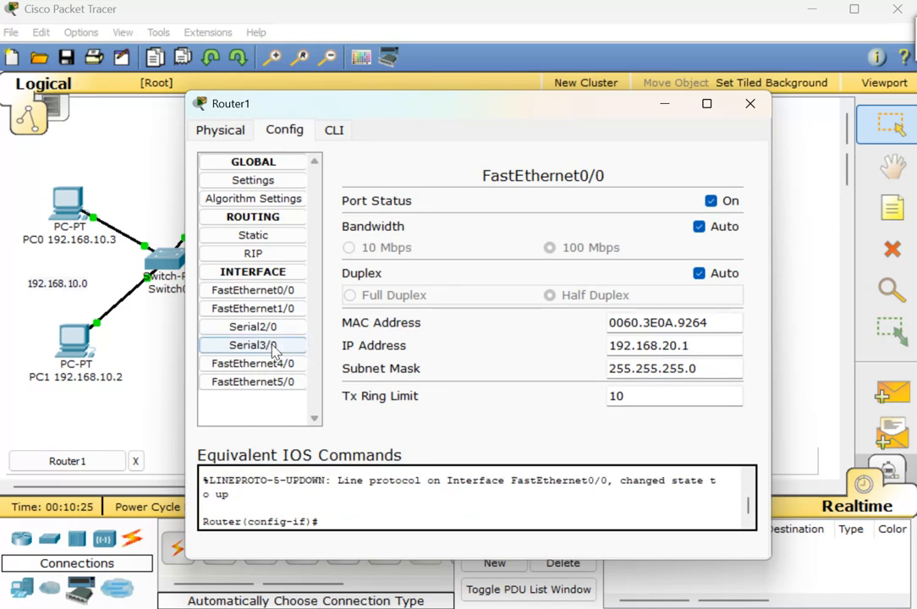
# - Assign 10.20.20.3 with subnet mask 255.0.0.0 to Router1's Serial2/0 interface and turn the port on
pyautogui.click(253, 327)
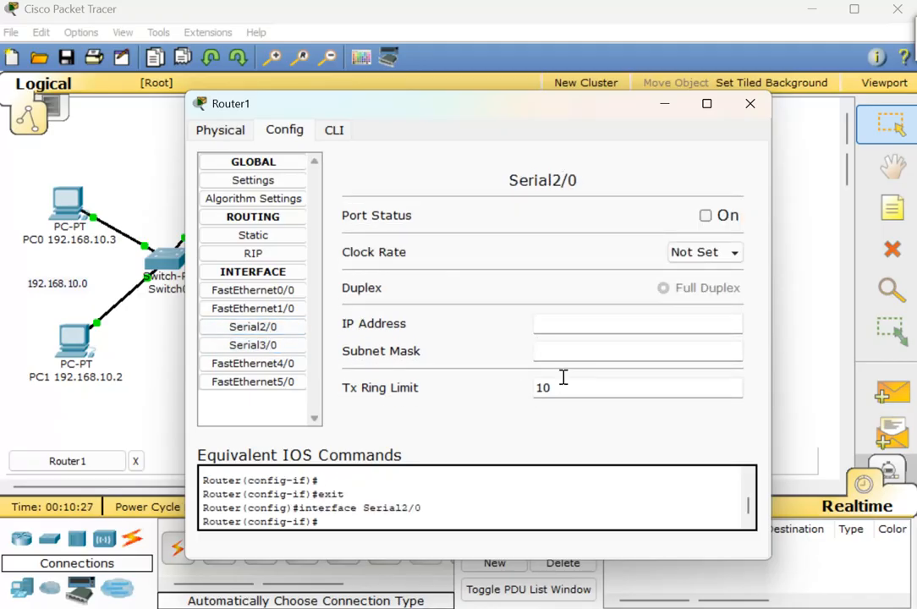
pyautogui.click(565, 326)
pyautogui.moveTo(546, 110); pyautogui.dragTo(680, 178)
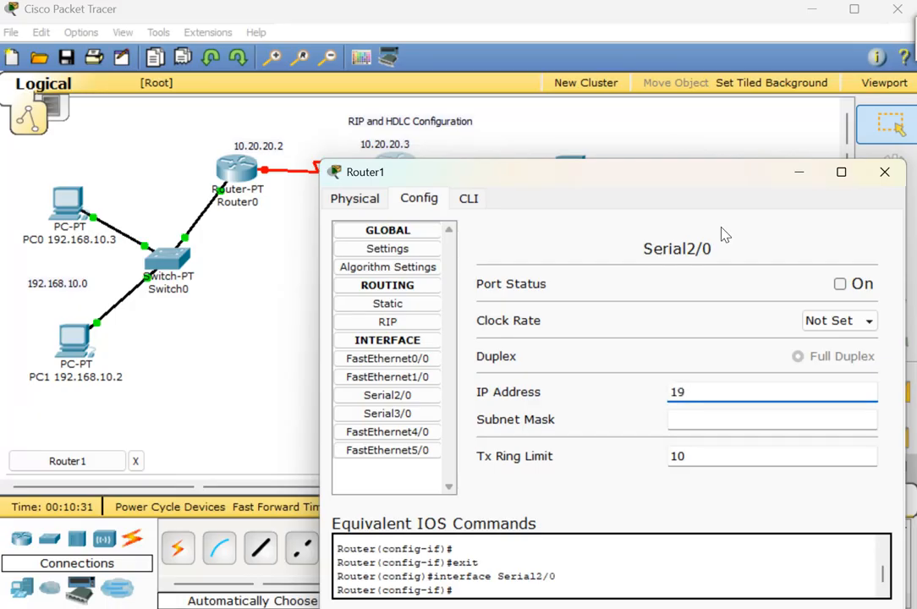
pyautogui.write('10.20.20.3')
pyautogui.click(702, 420)
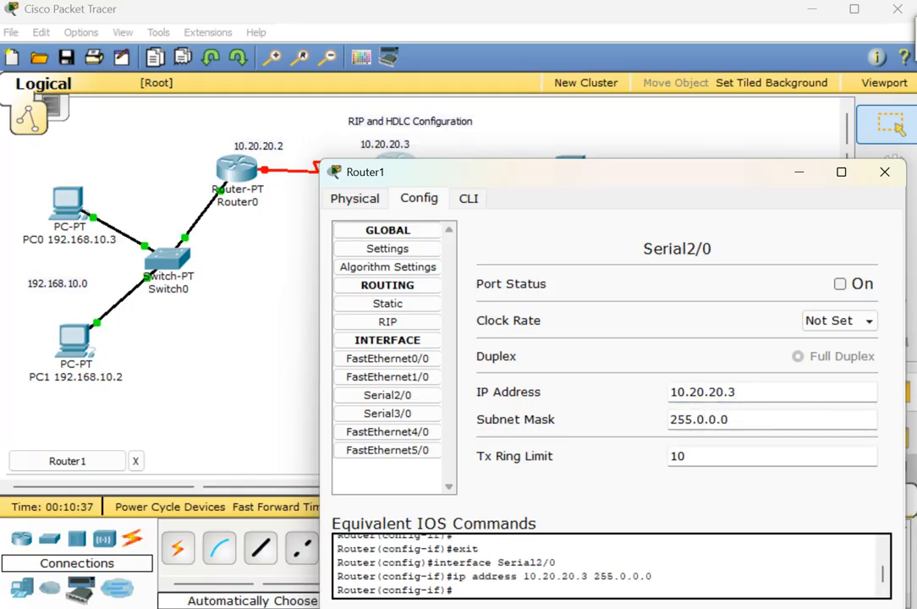
pyautogui.click(839, 286)
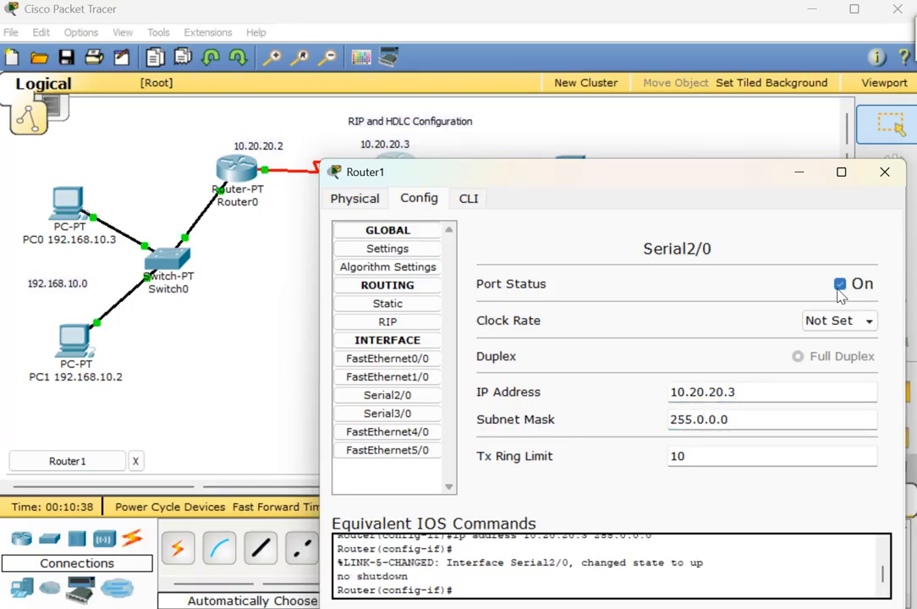
pyautogui.click(885, 173)
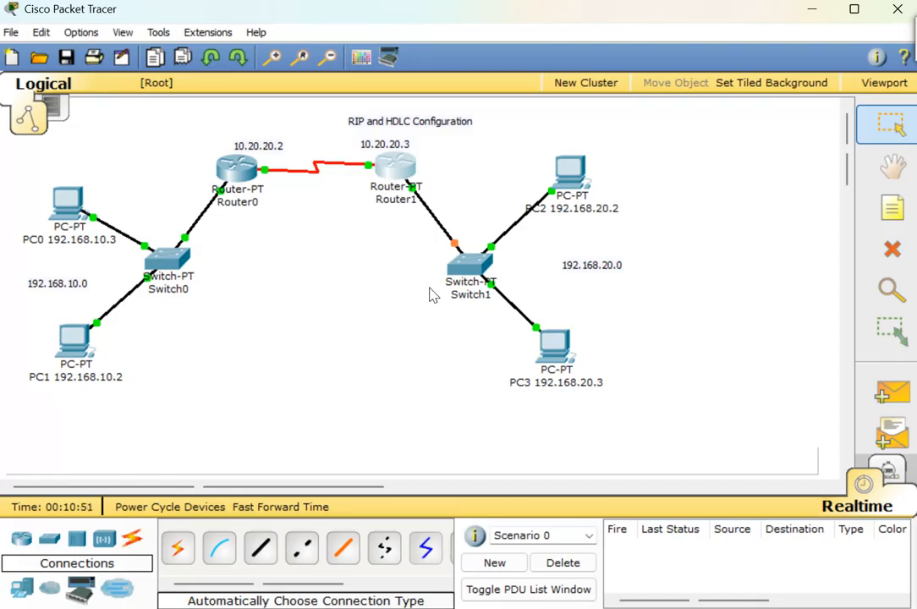
# - Test connectivity by sending simple PDUs from PC1 to PC0 and from PC1 to Router0
pyautogui.click(900, 405)
pyautogui.click(77, 338)
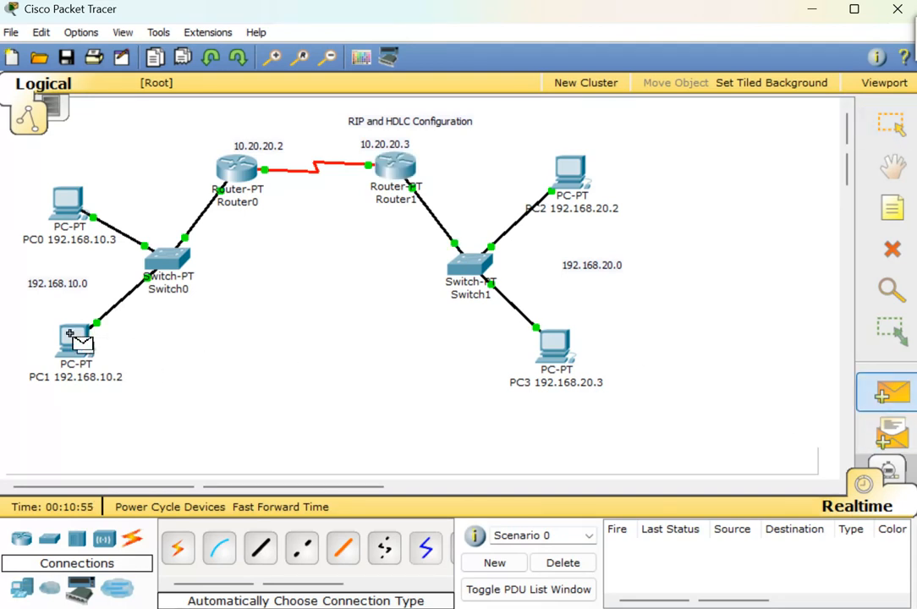
pyautogui.click(55, 201)
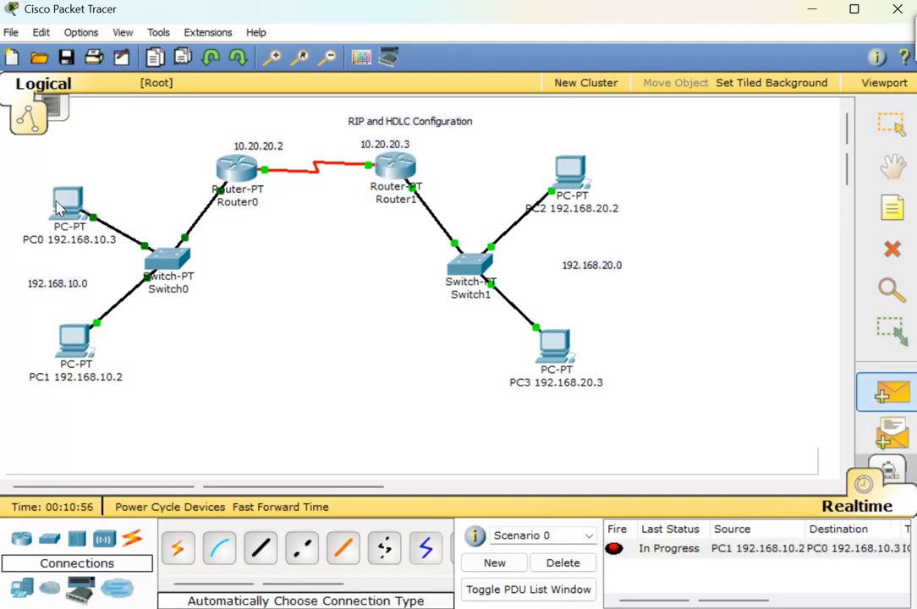
pyautogui.click(884, 398)
pyautogui.click(74, 343)
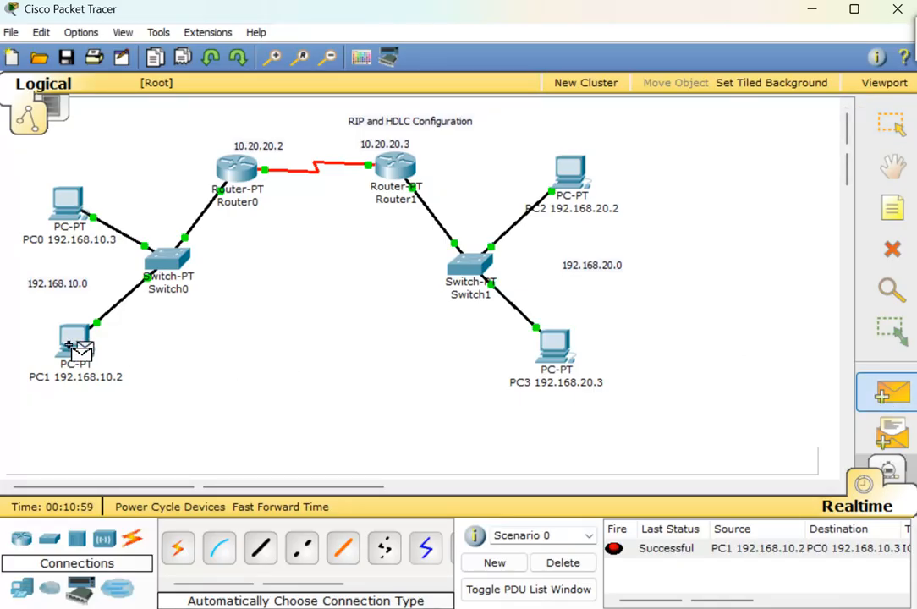
pyautogui.click(235, 168)
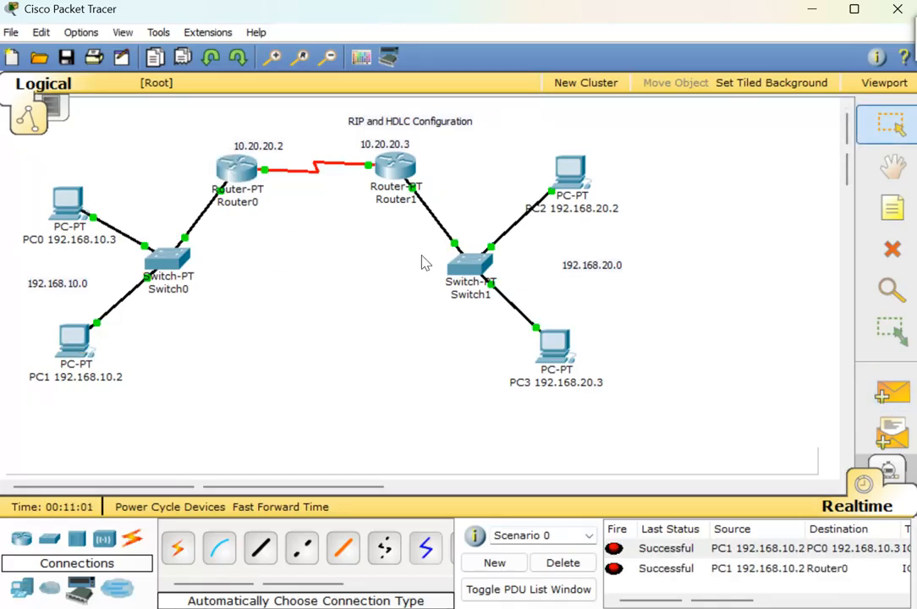
# - Clear the PDU scenario and test connectivity with simple PDUs from PC1 to Router1 and from PC1 to PC2
pyautogui.click(583, 564)
pyautogui.click(884, 393)
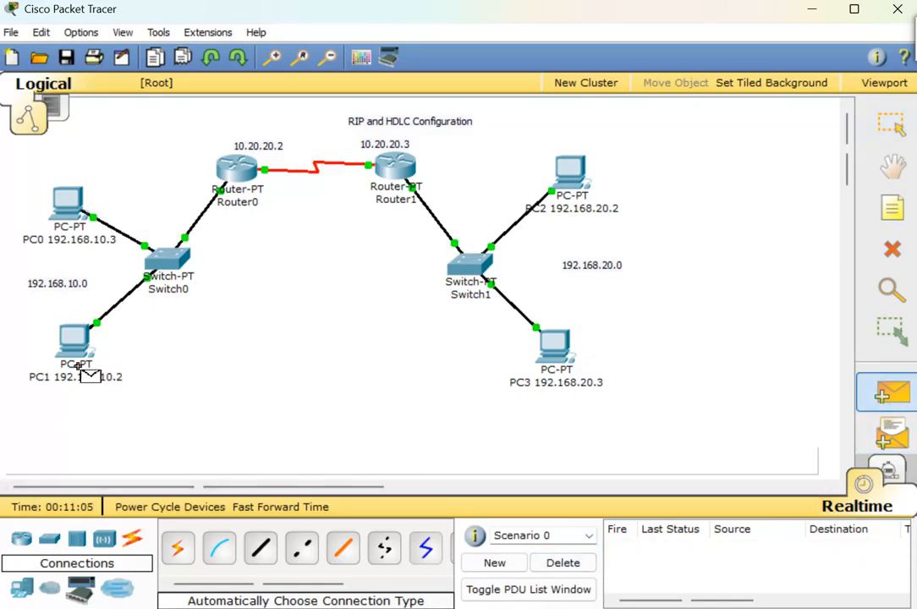
pyautogui.click(66, 339)
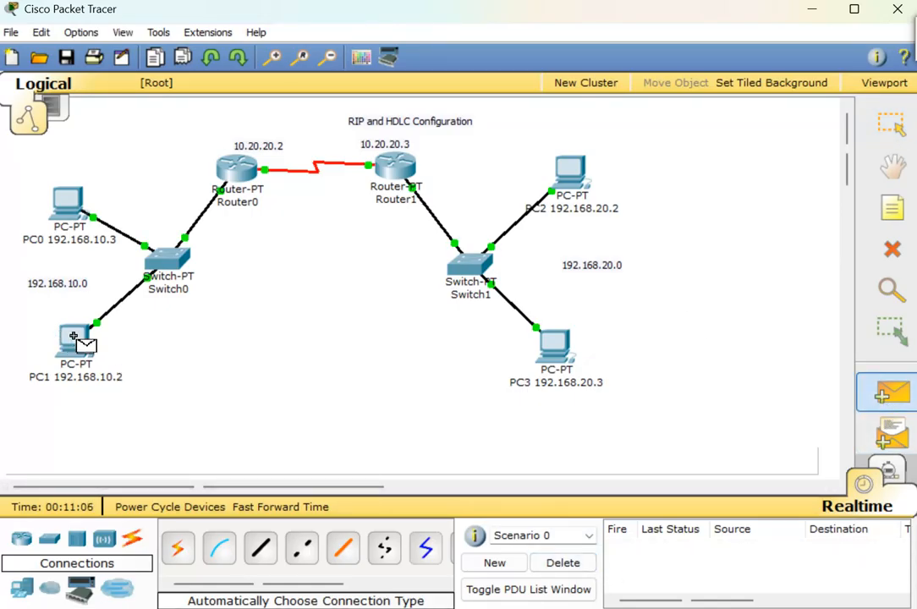
pyautogui.click(407, 169)
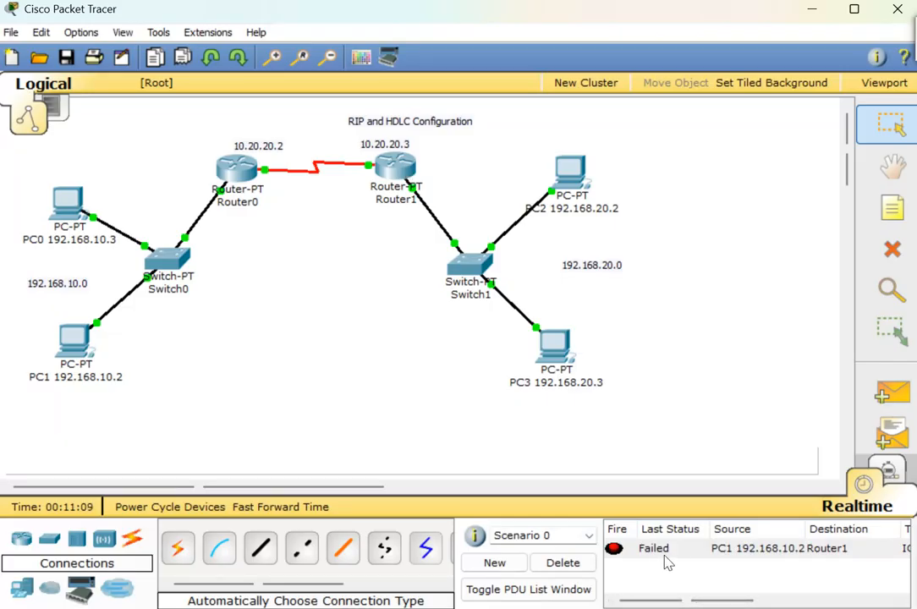
pyautogui.click(894, 399)
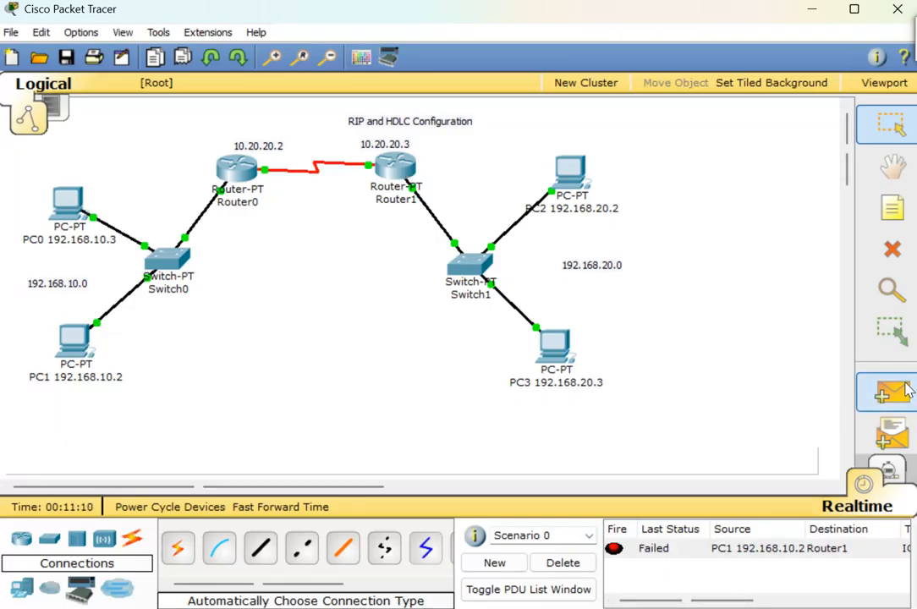
pyautogui.click(66, 341)
pyautogui.click(570, 173)
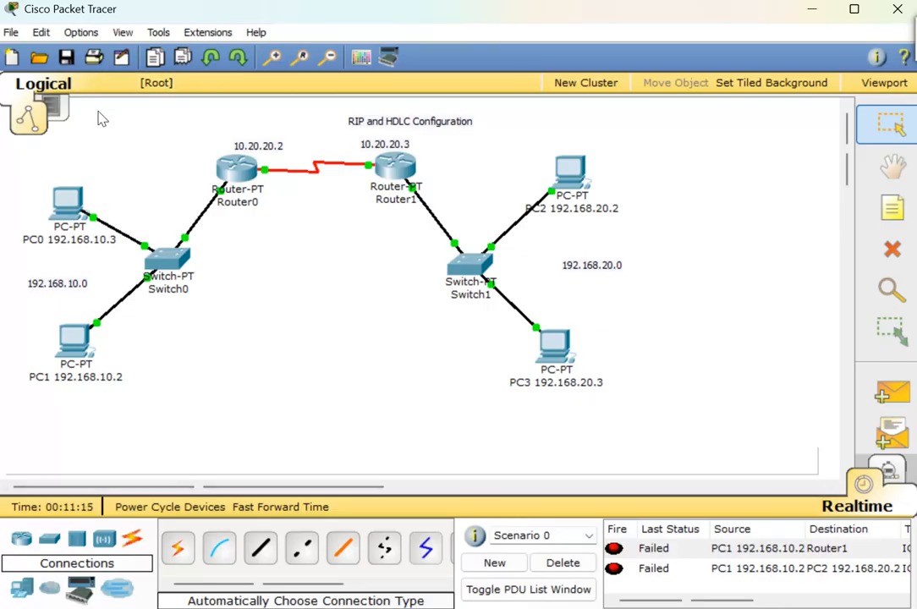
# - Add the network 192.168.10.0 to Router0's RIP routing configuration
pyautogui.moveTo(631, 384)
pyautogui.click(238, 174)
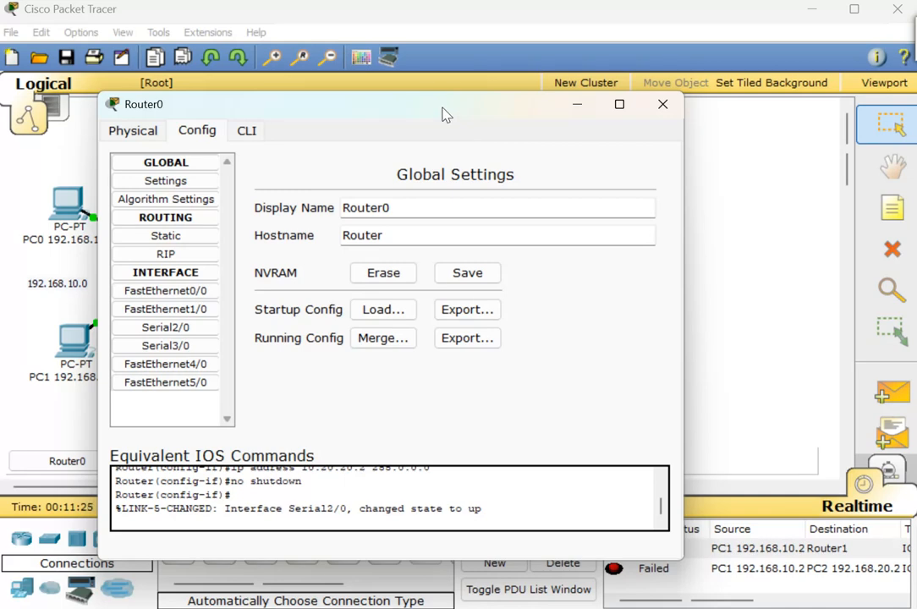
pyautogui.moveTo(446, 114); pyautogui.dragTo(661, 92)
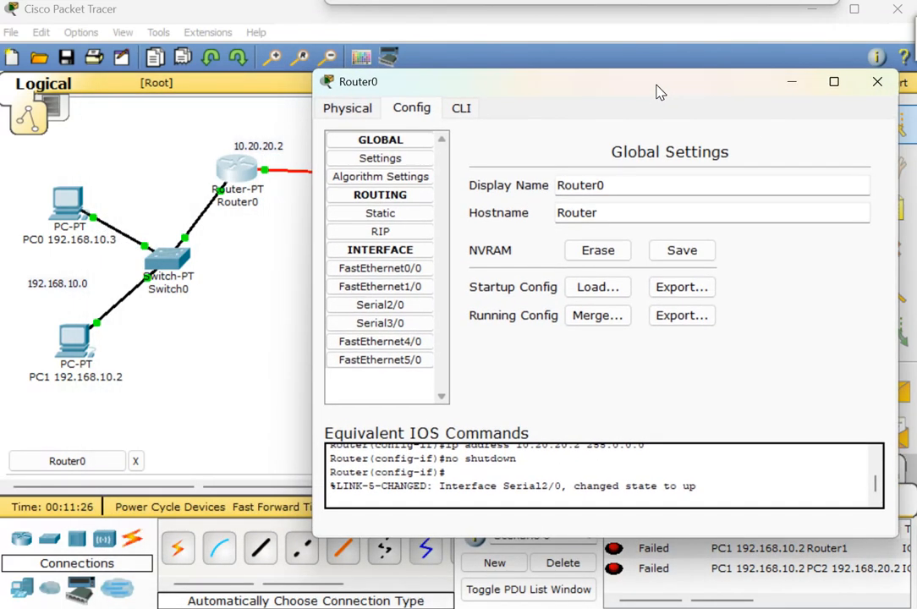
pyautogui.click(382, 236)
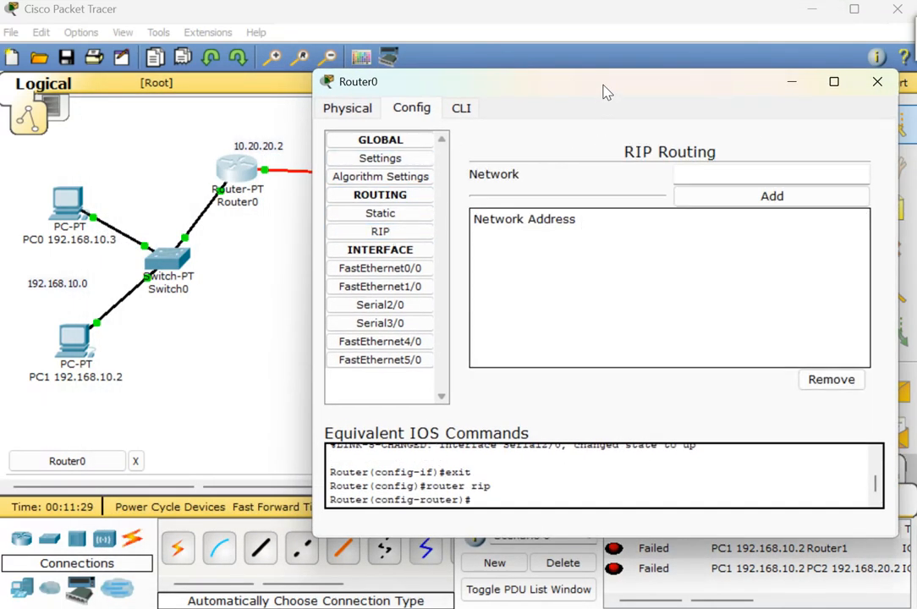
pyautogui.moveTo(603, 90); pyautogui.dragTo(587, 94)
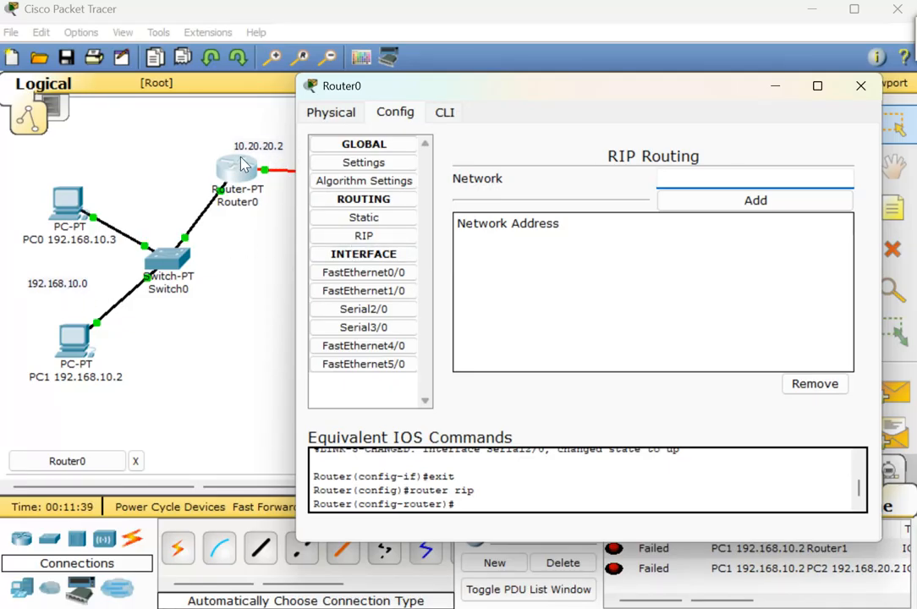
pyautogui.write('192.168.1')
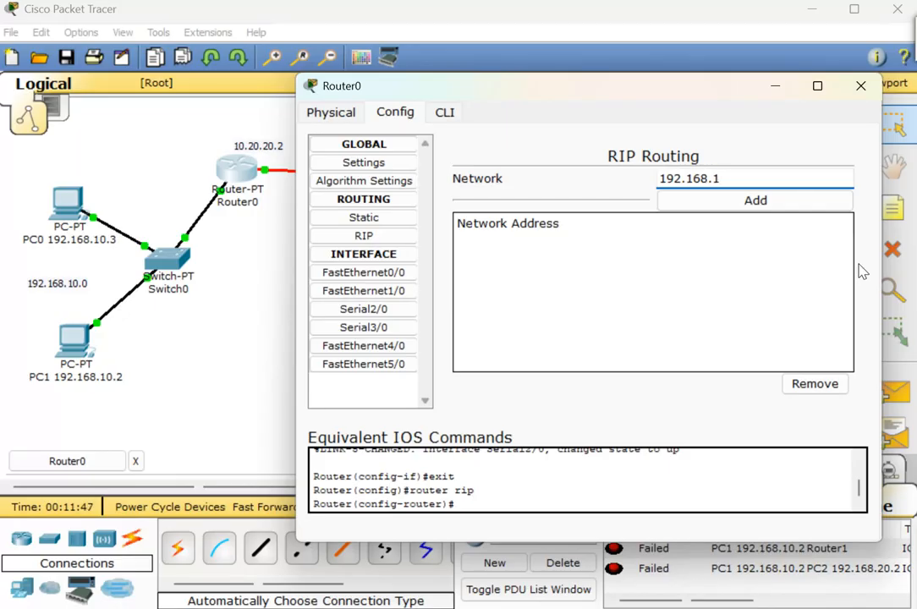
pyautogui.write('0.0')
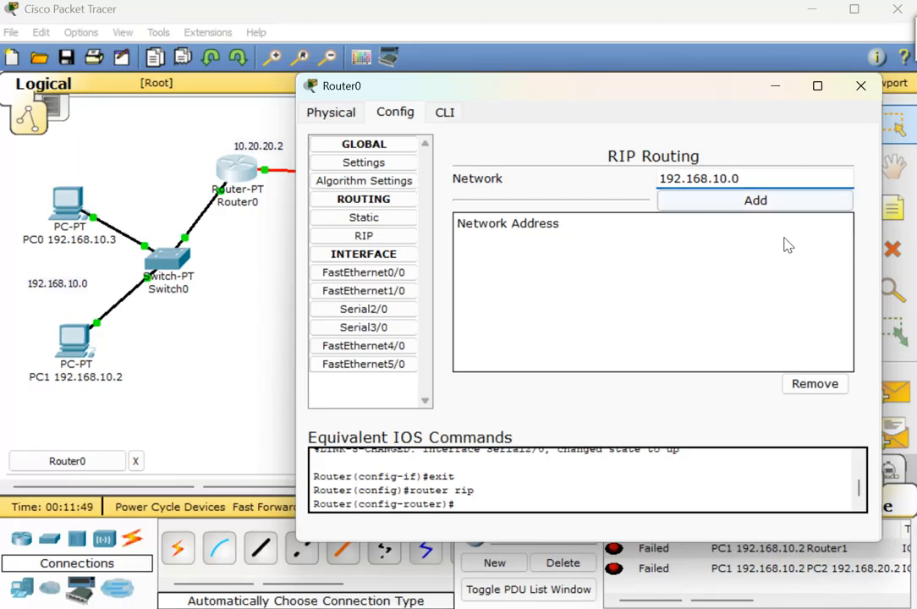
pyautogui.click(759, 205)
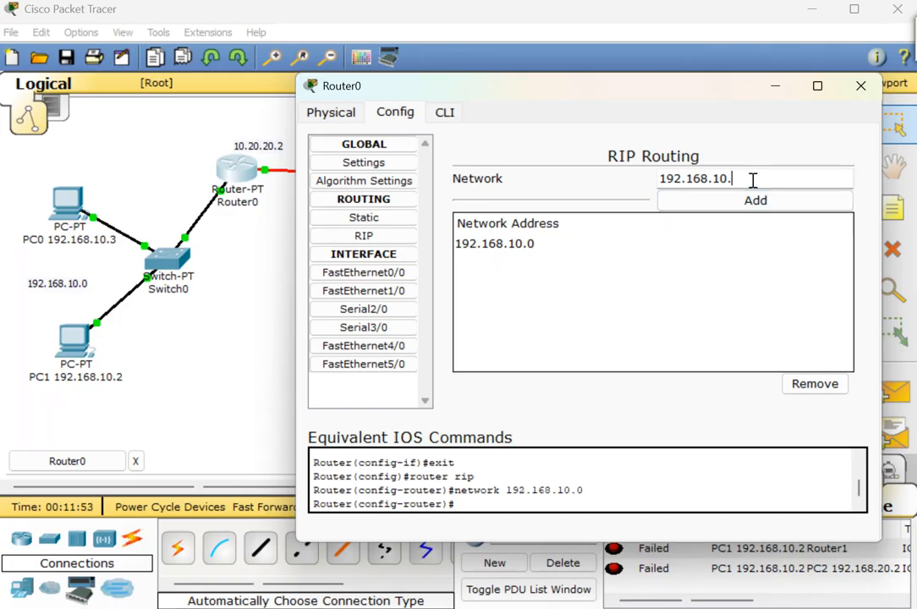
# - Add the network 10.20.20.0 to Router0's RIP routing and close the router's configuration
pyautogui.press('BackSpace')
pyautogui.press('BackSpace')
pyautogui.press('BackSpace')
pyautogui.press('BackSpace')
pyautogui.press('BackSpace')
pyautogui.press('BackSpace')
pyautogui.press('BackSpace')
pyautogui.press('BackSpace')
pyautogui.press('BackSpace')
pyautogui.press('BackSpace')
pyautogui.press('BackSpace')
pyautogui.write('10.20.20.0')
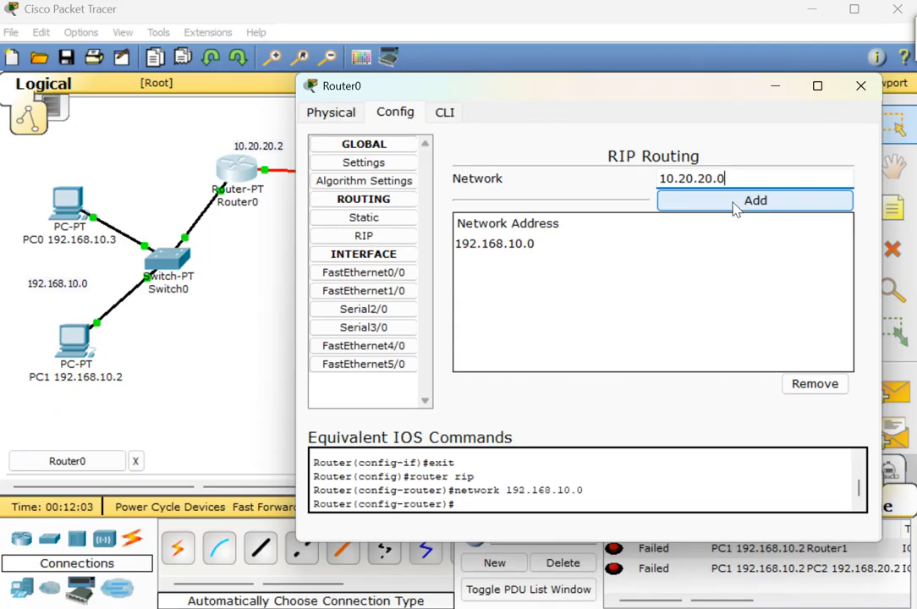
pyautogui.click(735, 206)
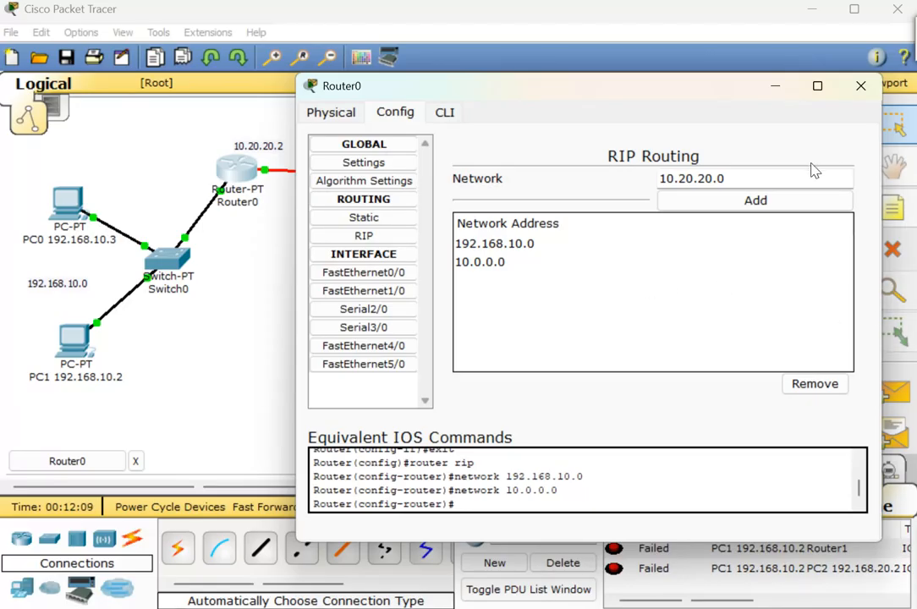
pyautogui.click(862, 88)
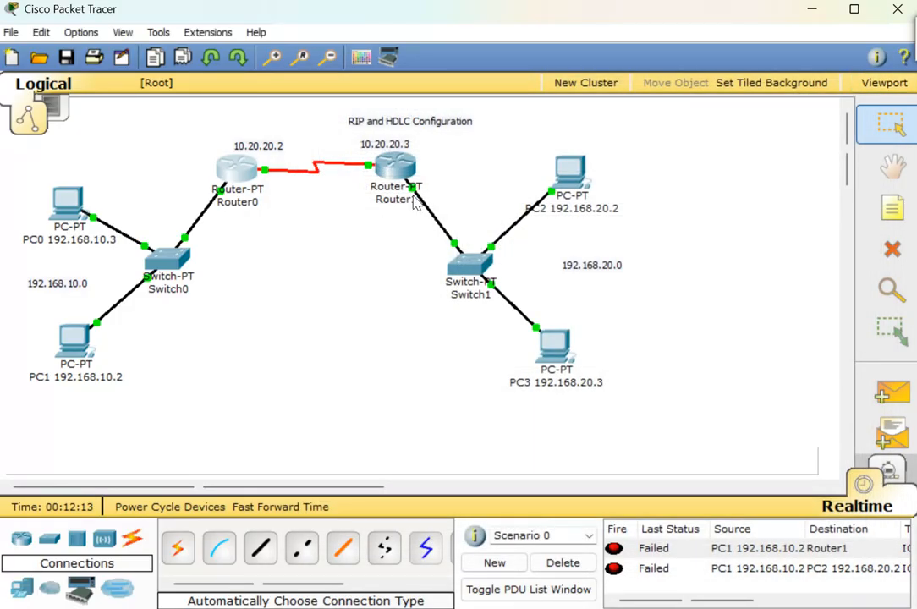
# - Open Router1's command line, exit the interface configuration and enter RIP configuration mode with the command router rip
pyautogui.click(393, 165)
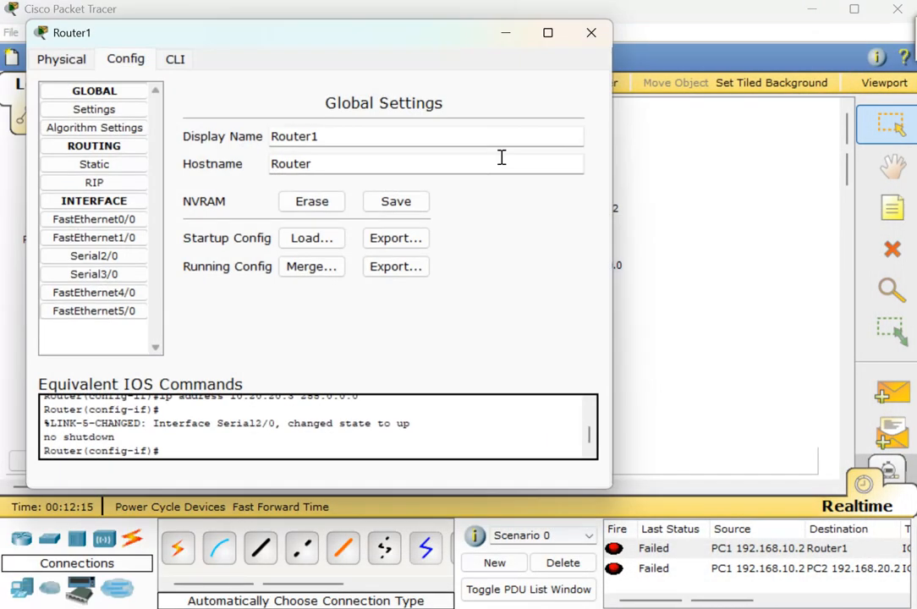
pyautogui.moveTo(435, 47); pyautogui.dragTo(699, 94)
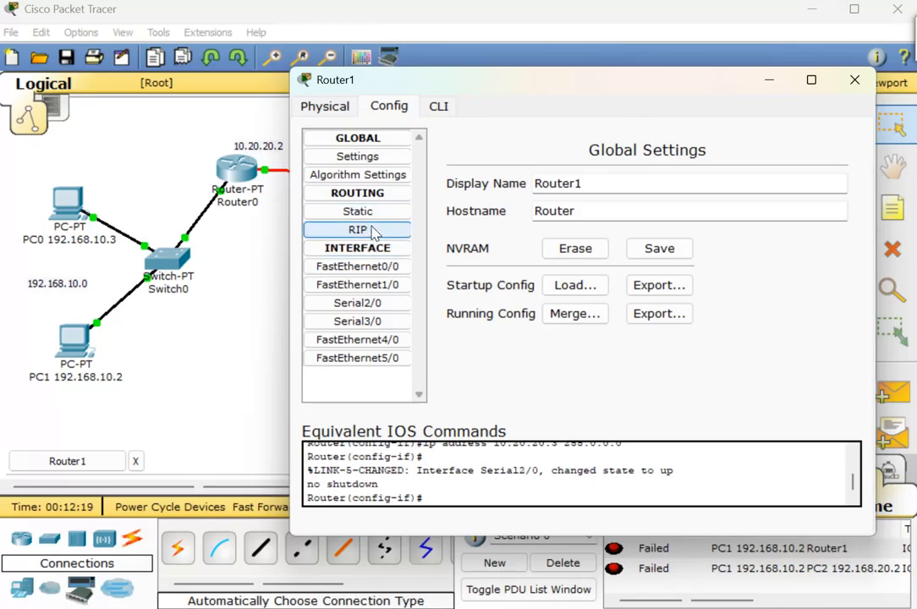
pyautogui.click(439, 108)
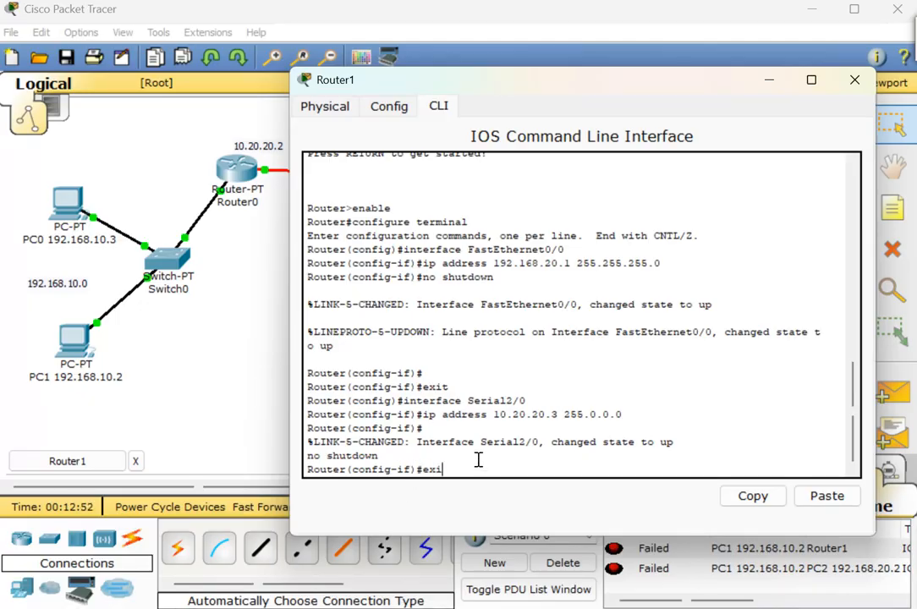
pyautogui.press('Return')
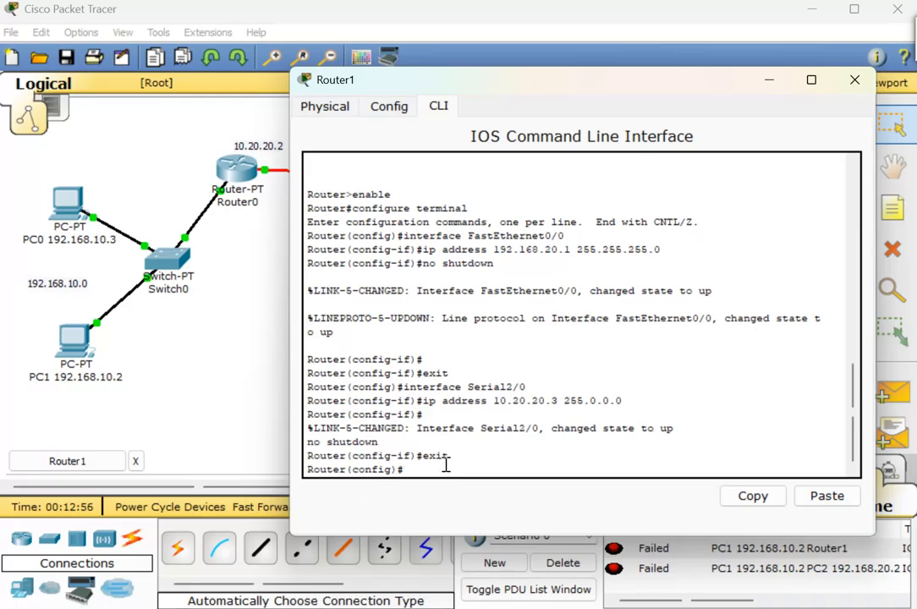
pyautogui.write('router rip')
pyautogui.press('Return')
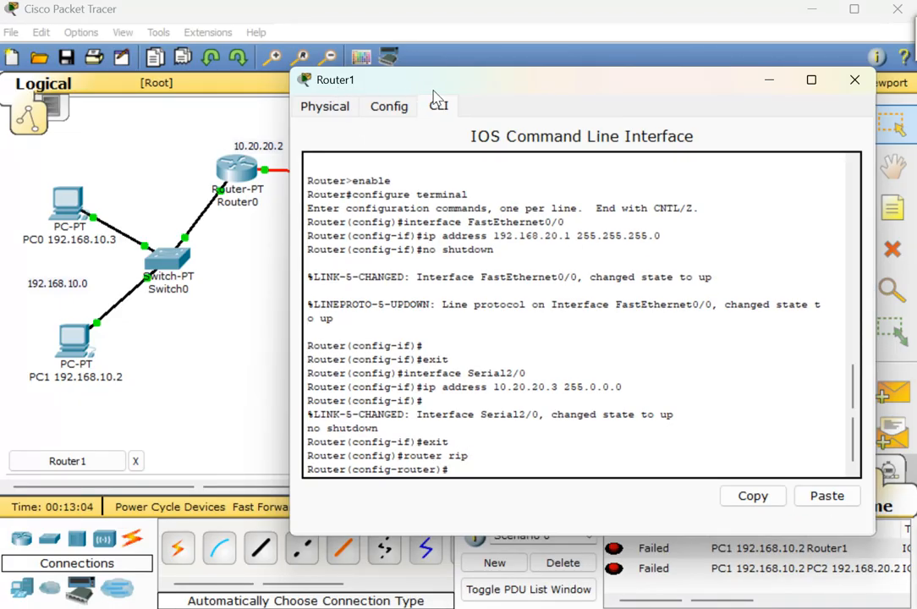
# - Add the networks 192.168.20.0 and 10.0.0.0 to Router1's RIP routing, exit RIP mode and close the router's configuration
pyautogui.moveTo(488, 94); pyautogui.dragTo(415, 269)
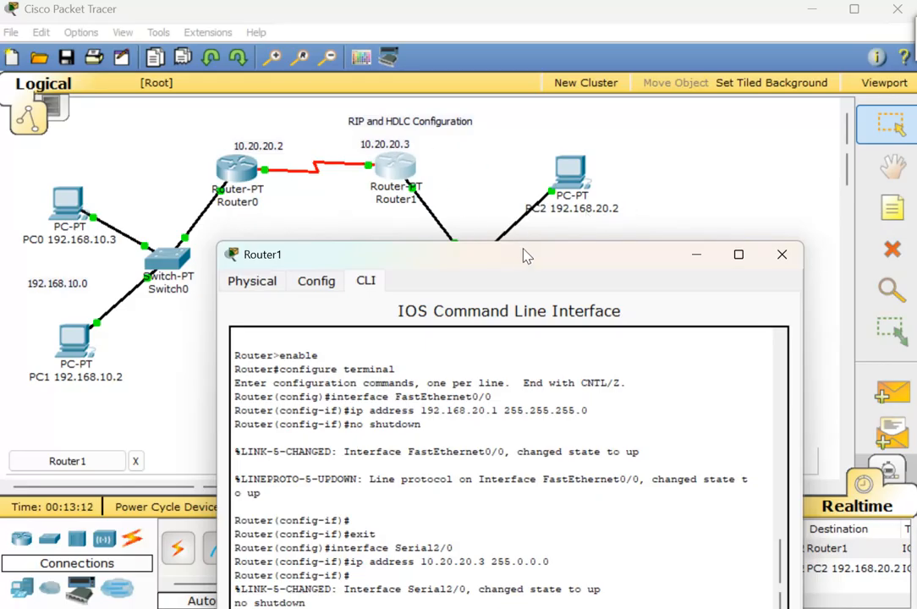
pyautogui.moveTo(525, 265); pyautogui.dragTo(611, 108)
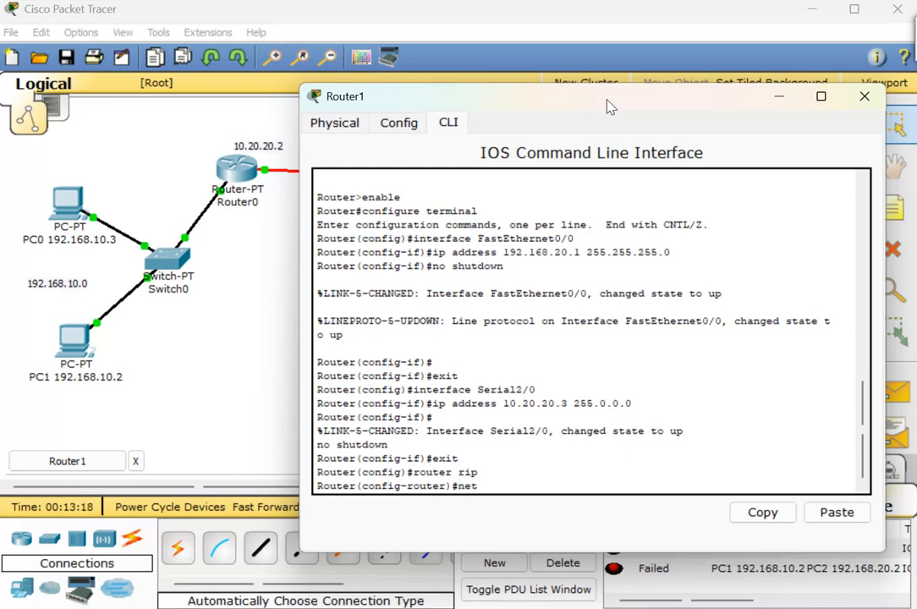
pyautogui.write('ork 192.168.20.0')
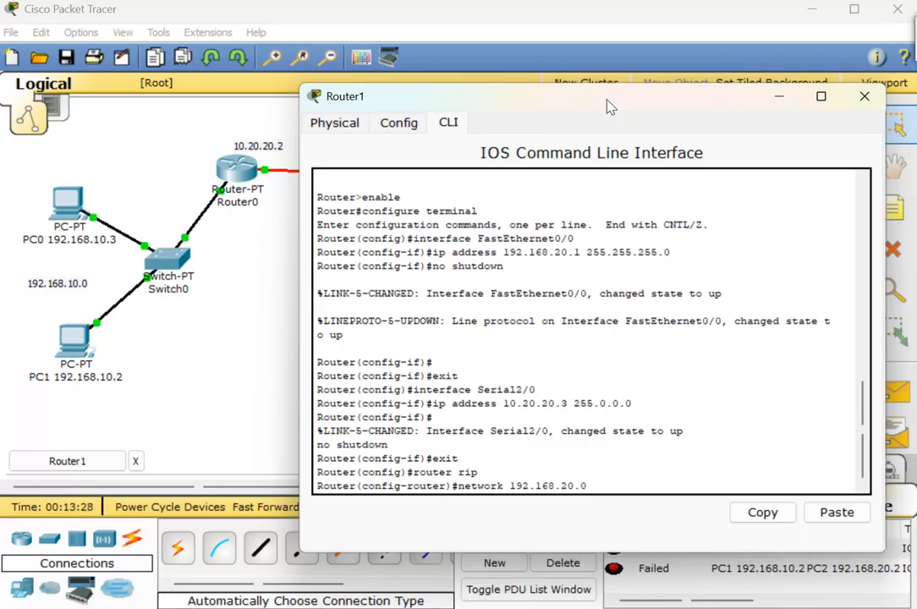
pyautogui.press('Return')
pyautogui.press('Up')
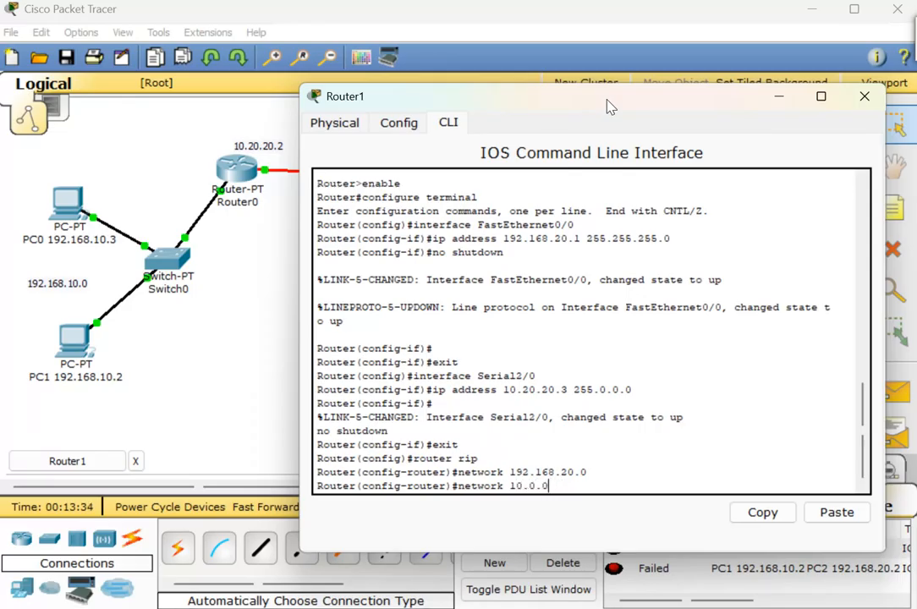
pyautogui.write('0')
pyautogui.press('Return')
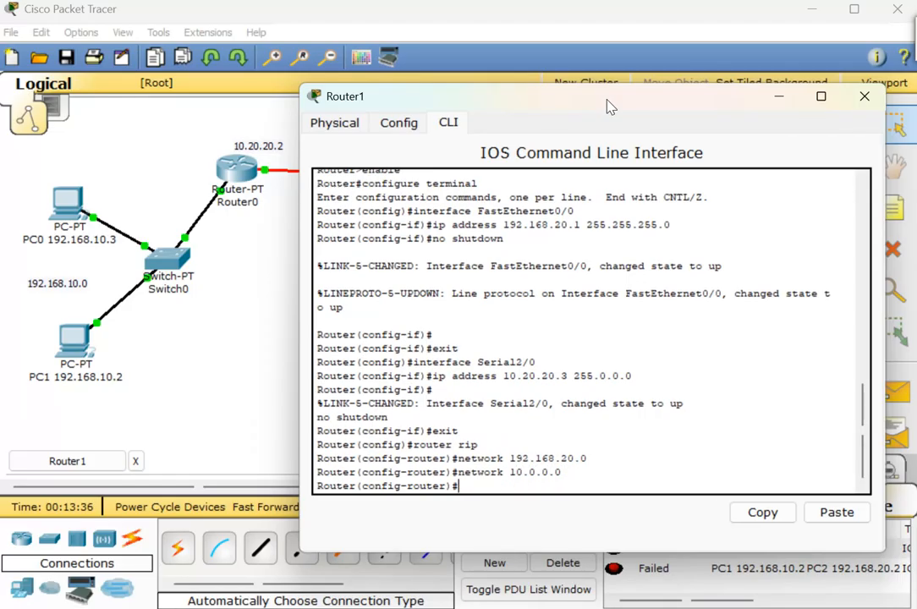
pyautogui.write('exit')
pyautogui.press('Return')
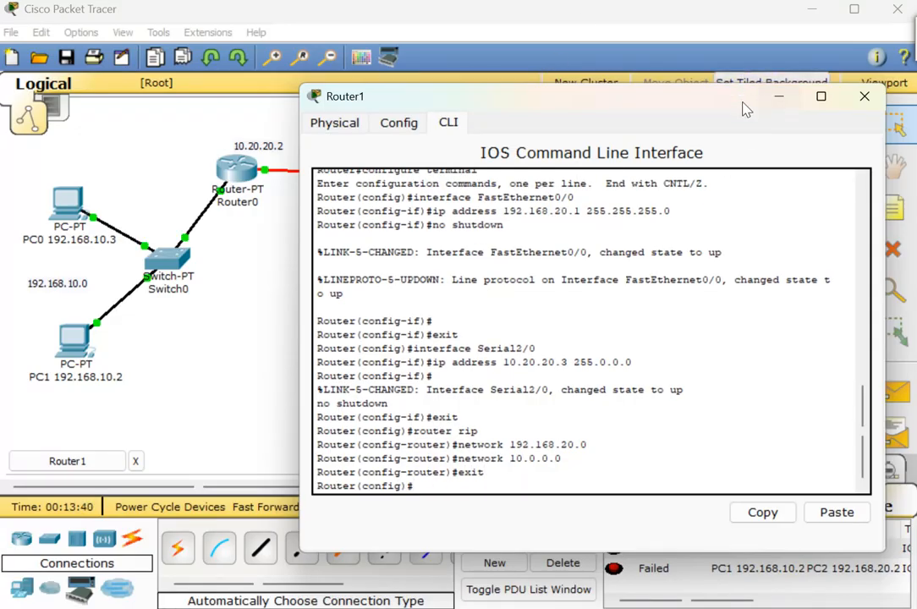
pyautogui.click(867, 99)
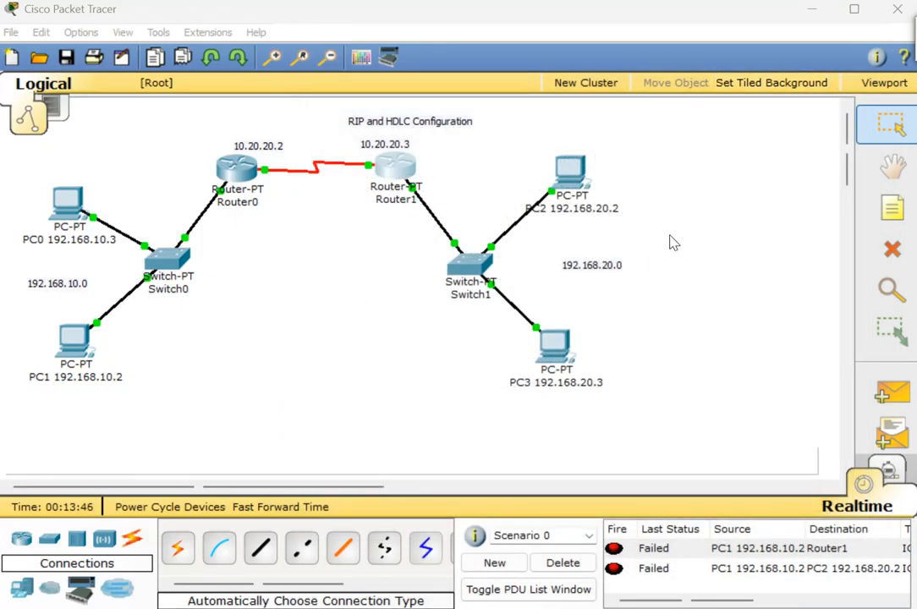
# - Clear the PDU scenario and test connectivity with a simple PDU from PC1 to Router1
pyautogui.click(886, 393)
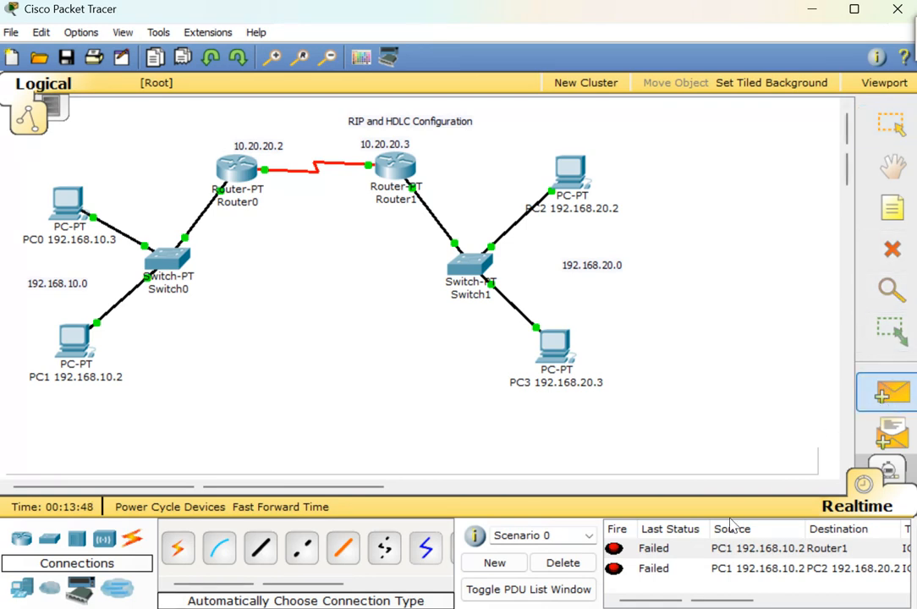
pyautogui.click(563, 564)
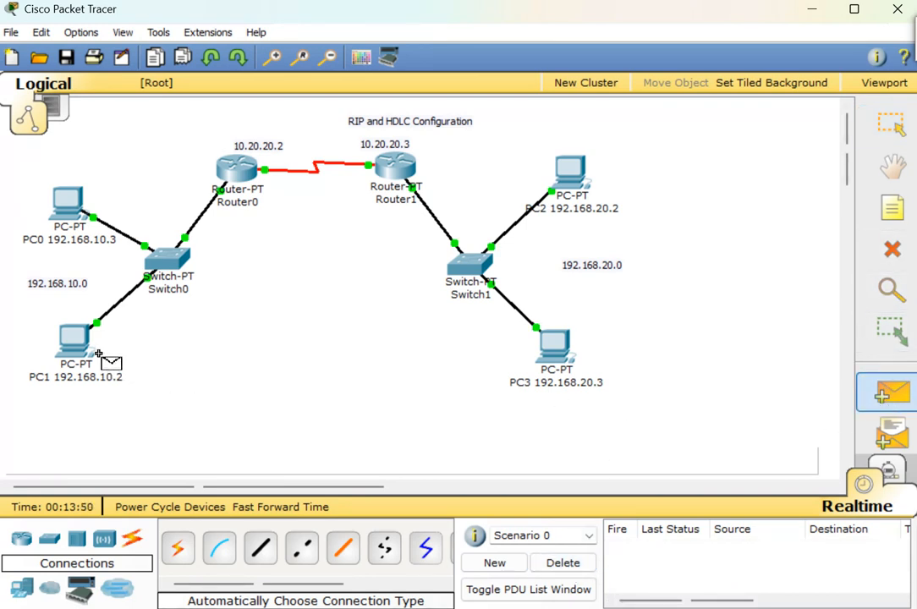
pyautogui.click(73, 342)
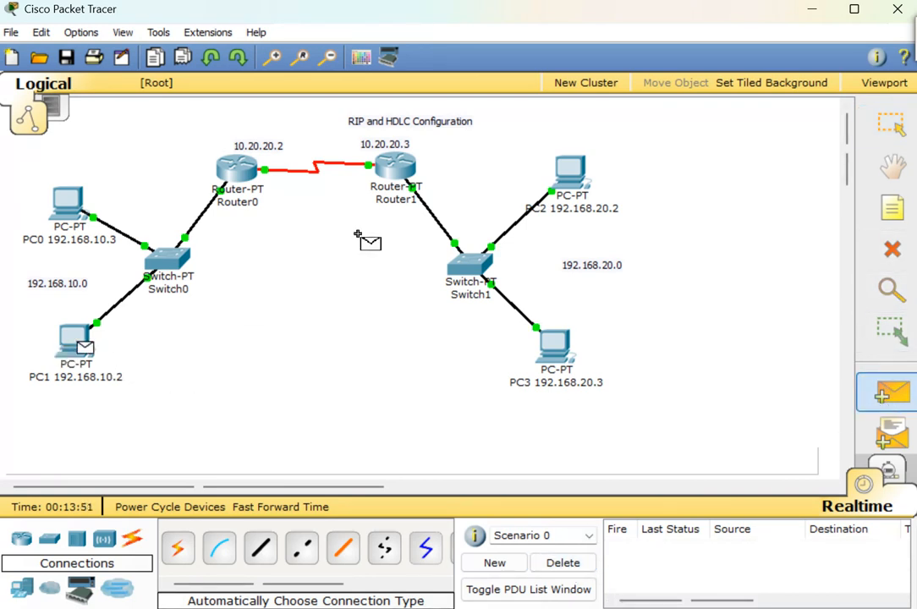
pyautogui.click(383, 166)
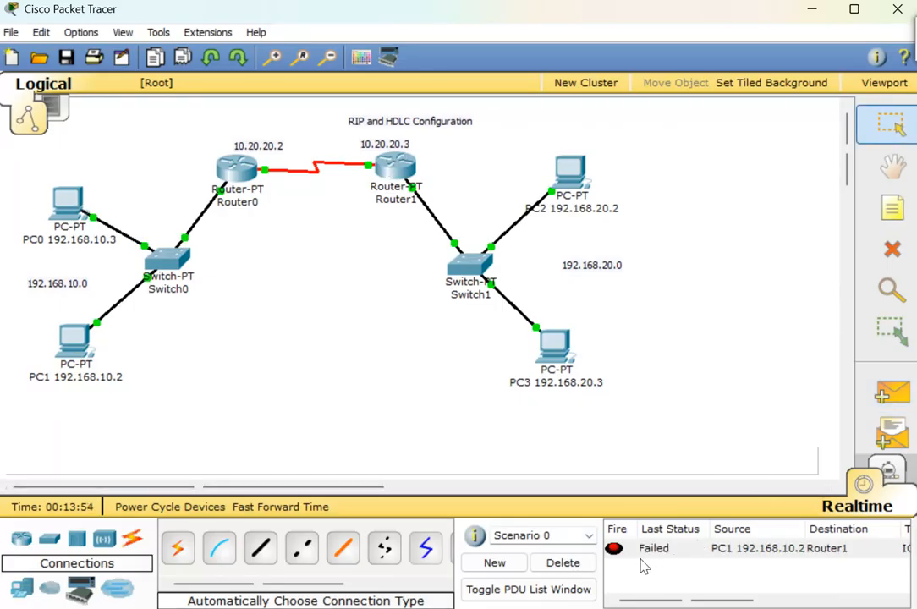
pyautogui.click(615, 555)
# - Test the serial link by sending a simple PDU from Router0 to Router1 and firing it again
pyautogui.press('p')
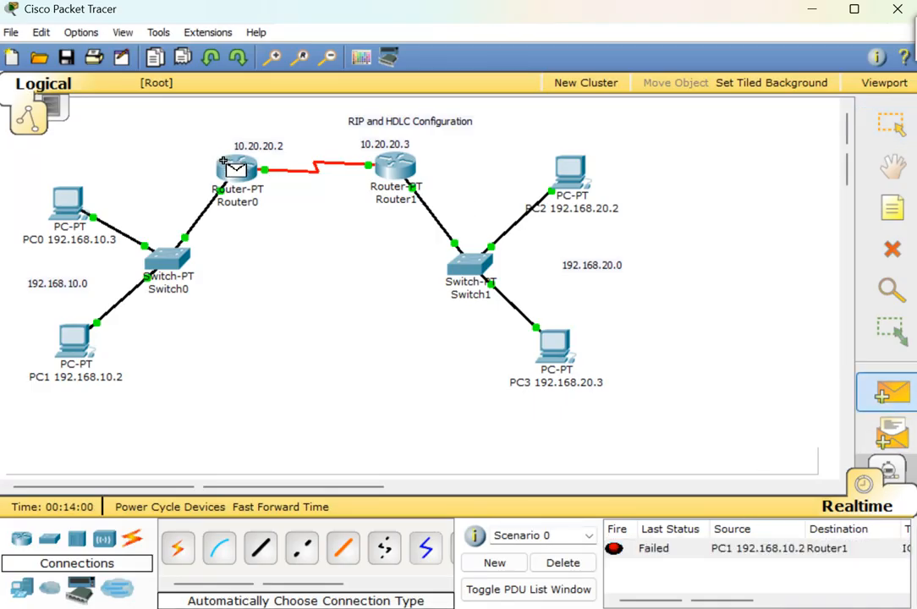
pyautogui.click(233, 166)
pyautogui.click(395, 165)
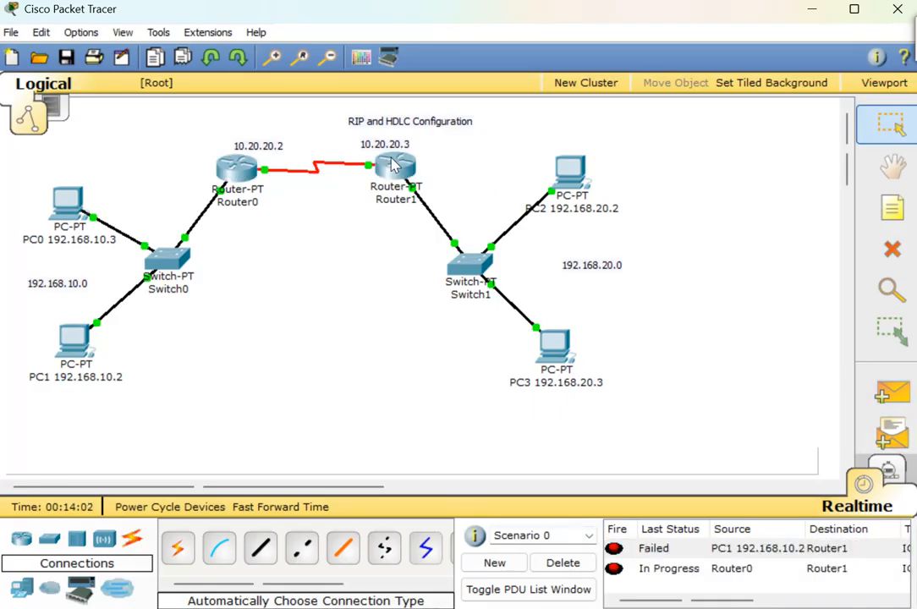
pyautogui.doubleClick(615, 572)
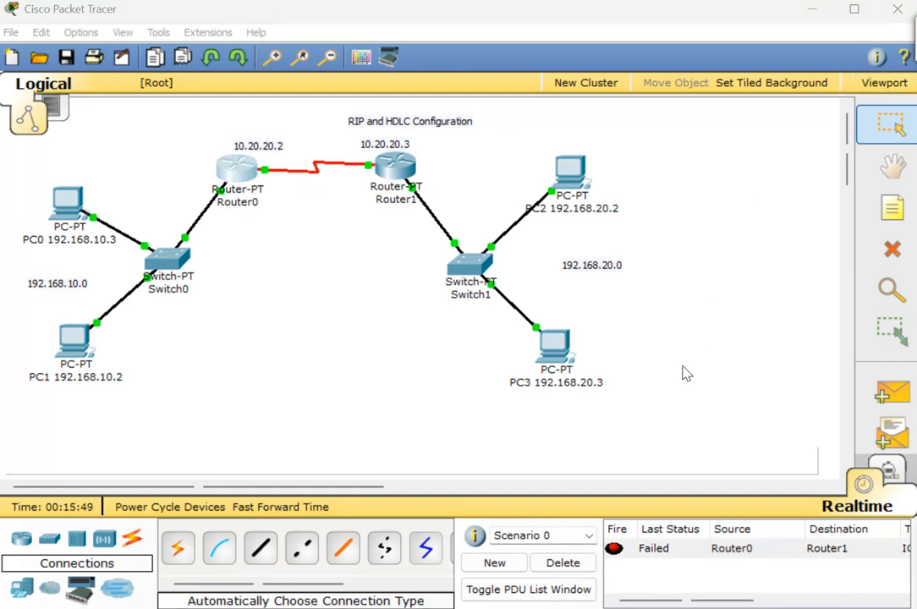
# - Retest connectivity by sending another simple PDU from PC1 to Router1
pyautogui.click(890, 392)
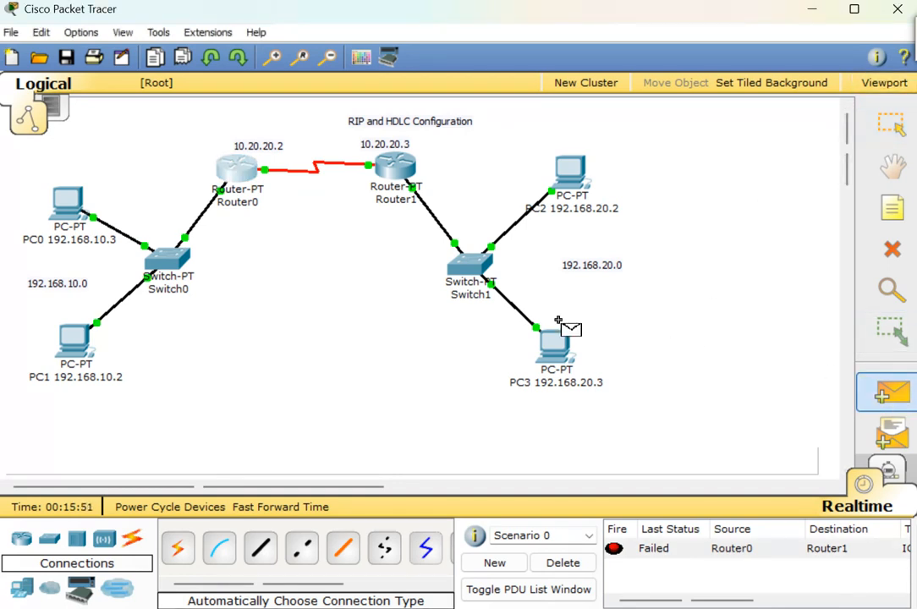
pyautogui.click(76, 342)
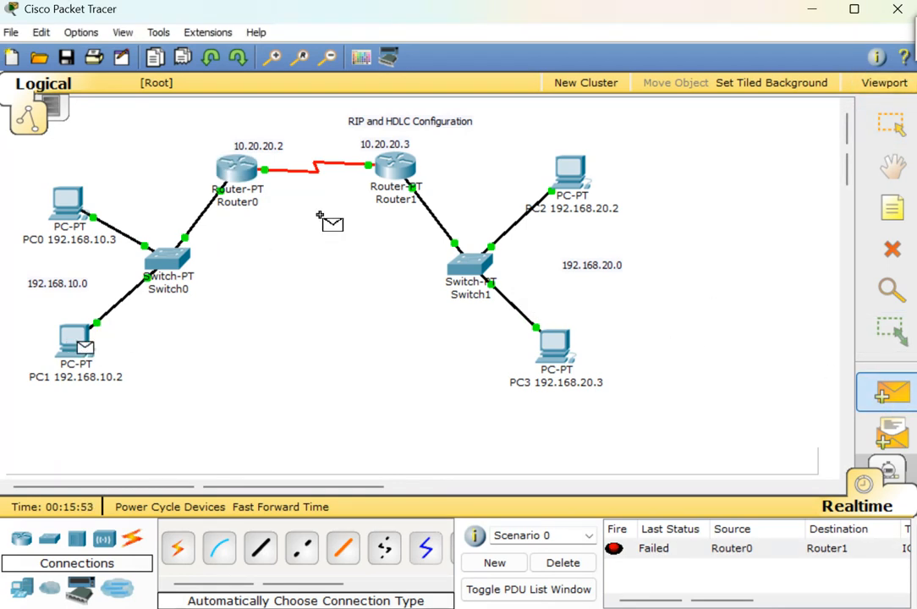
pyautogui.click(383, 171)
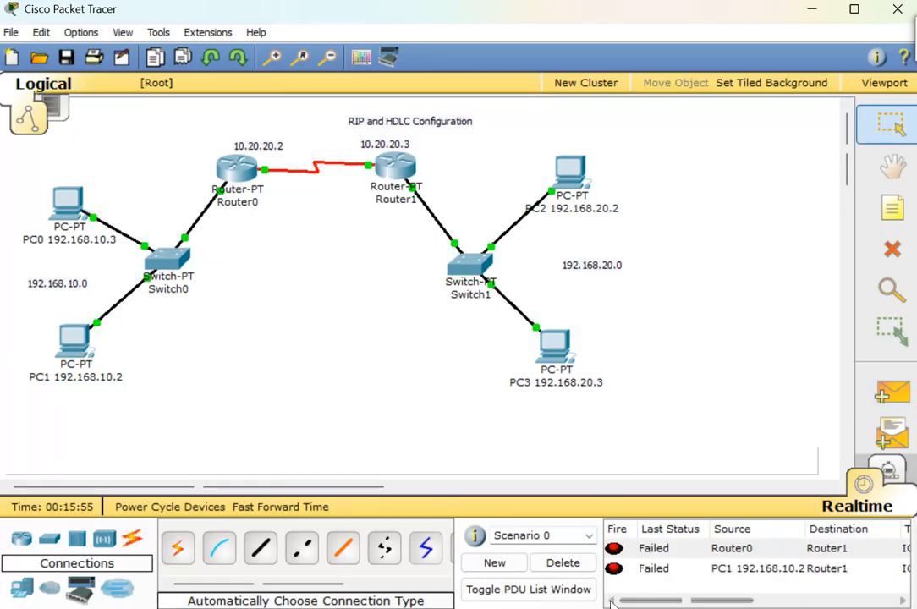
pyautogui.click(615, 571)
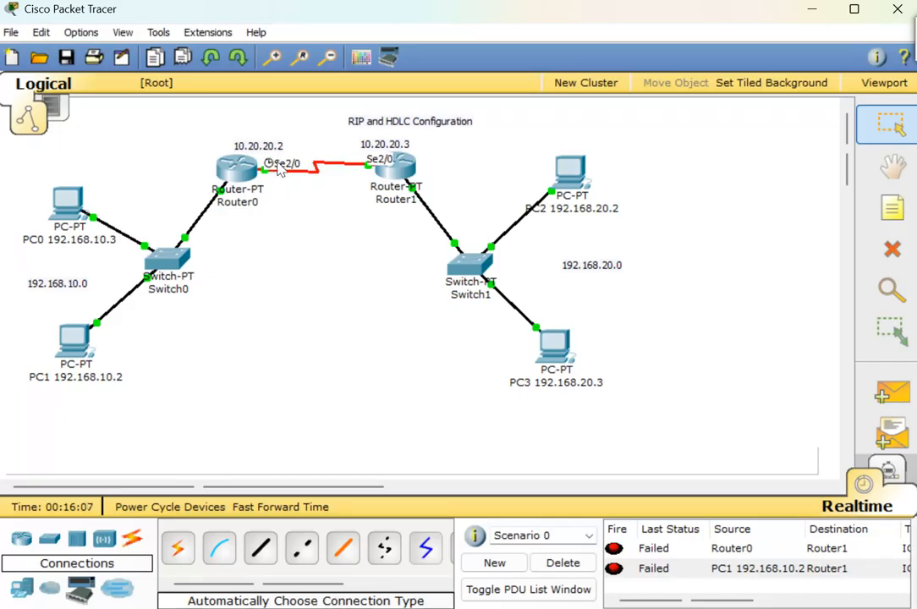
# - Set the clock rate of Router0's Serial2/0 interface to 56000 and close the router's configuration
pyautogui.click(226, 167)
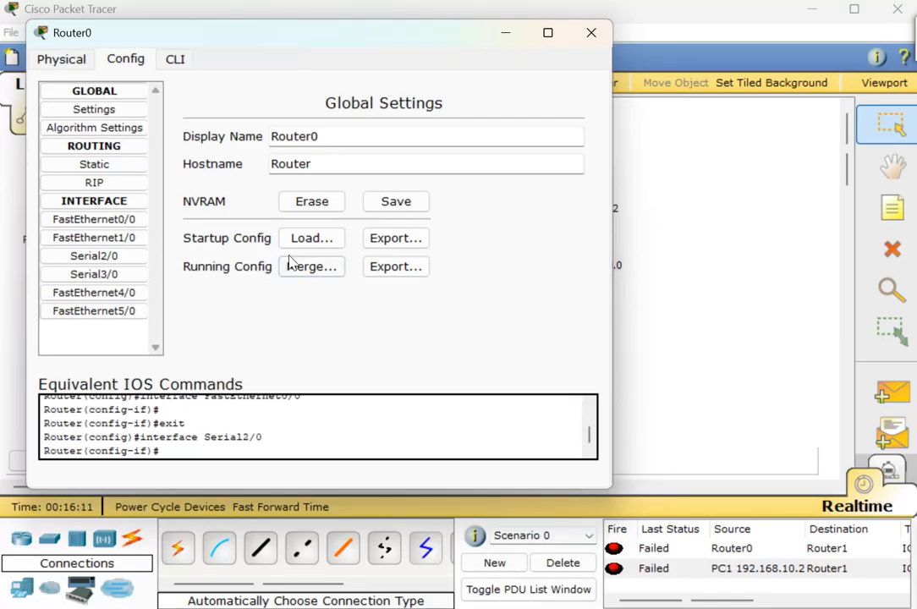
pyautogui.click(89, 256)
pyautogui.click(575, 182)
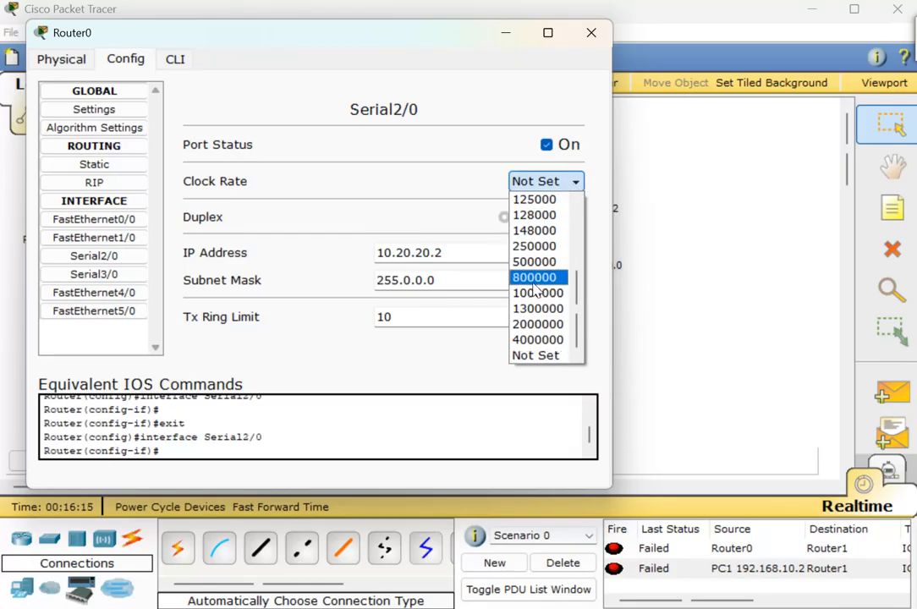
pyautogui.click(578, 203)
pyautogui.click(578, 203)
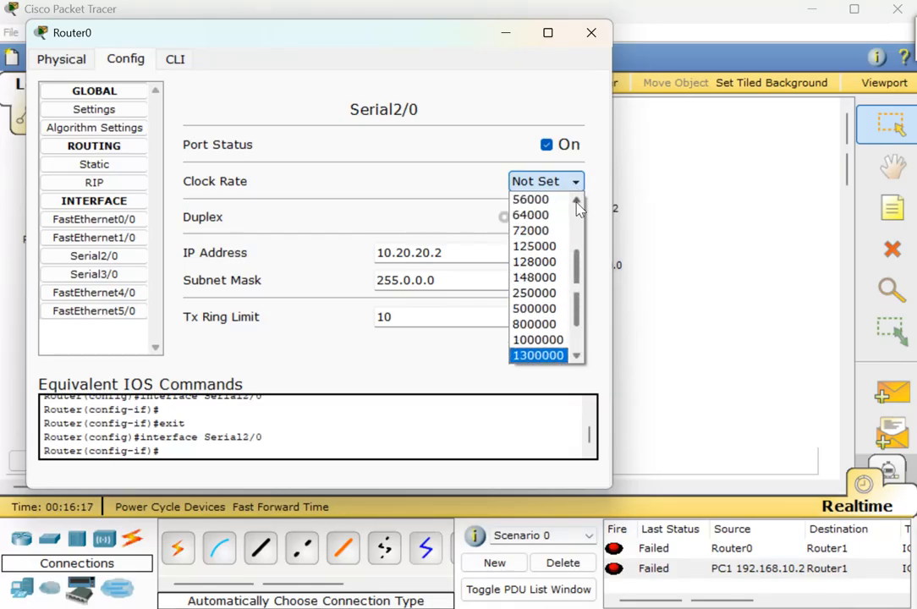
pyautogui.click(578, 205)
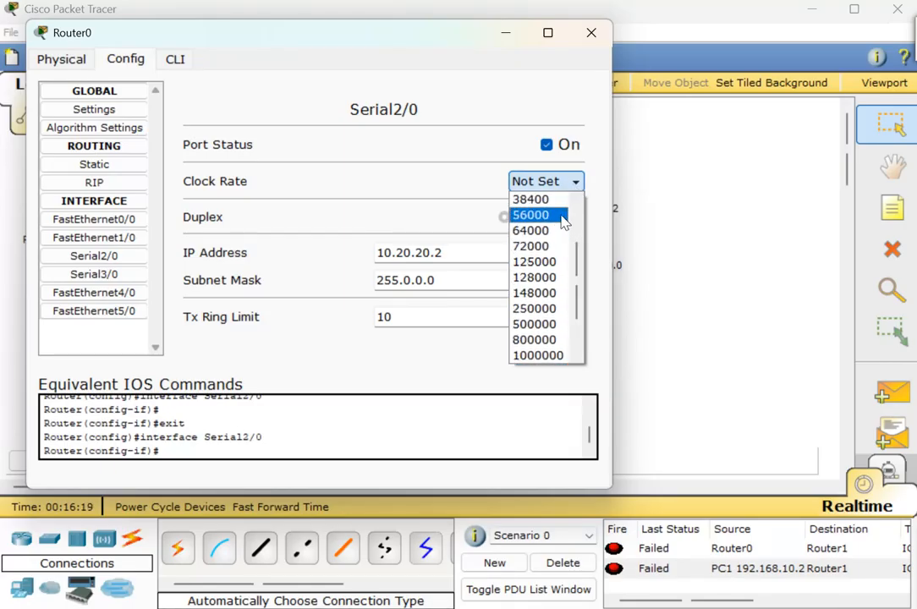
pyautogui.click(552, 216)
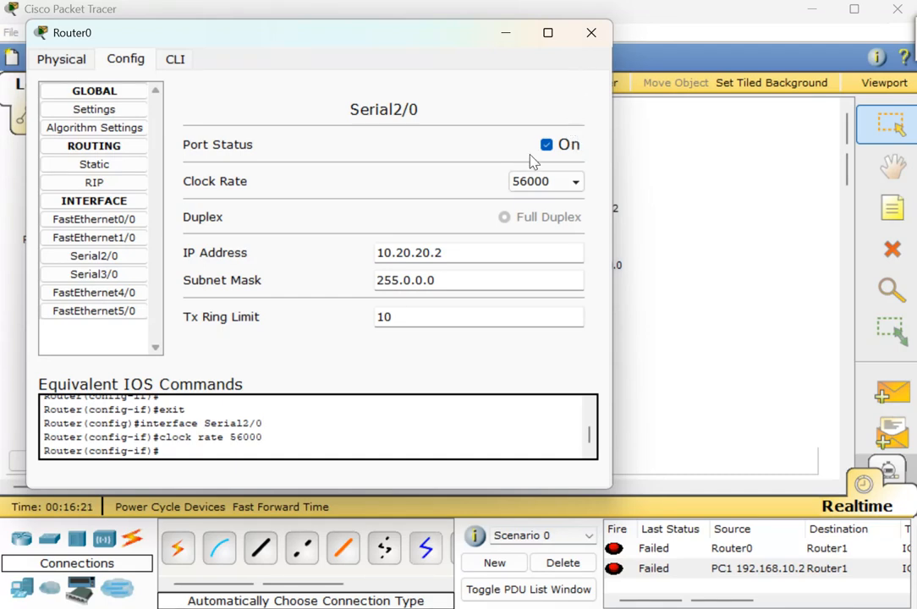
pyautogui.click(592, 33)
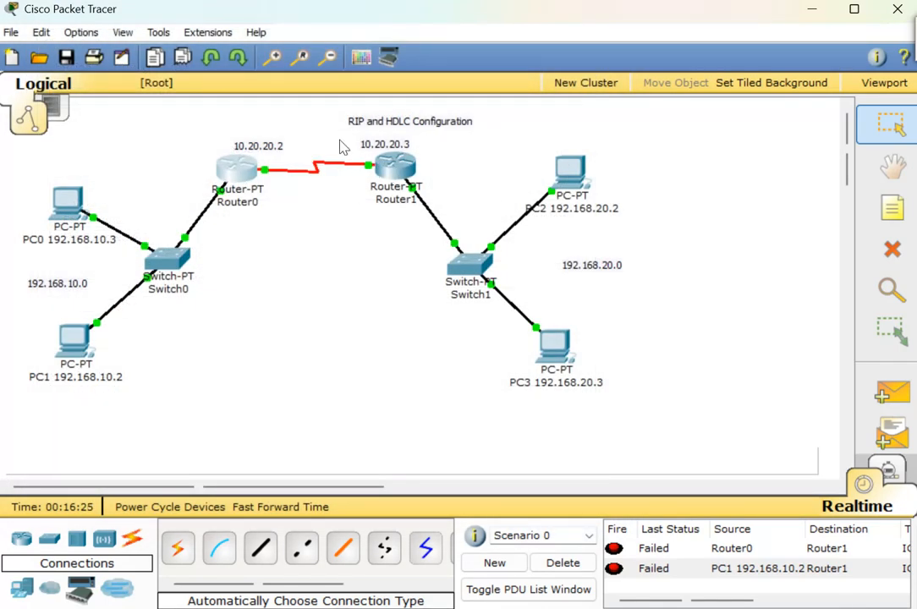
# - Begin a simple PDU from Router0, clear the PDU scenario and cancel the pending PDU
pyautogui.moveTo(375, 166)
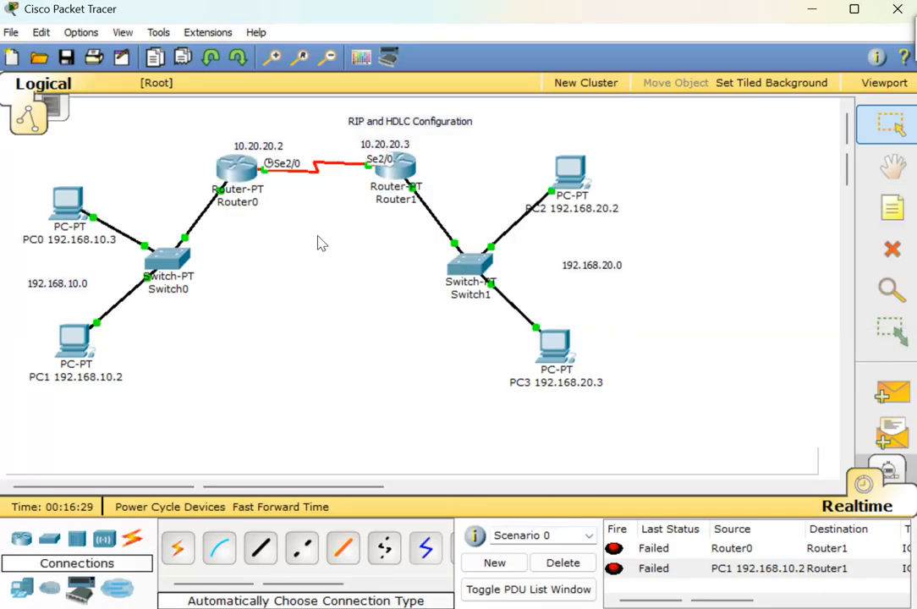
pyautogui.click(882, 395)
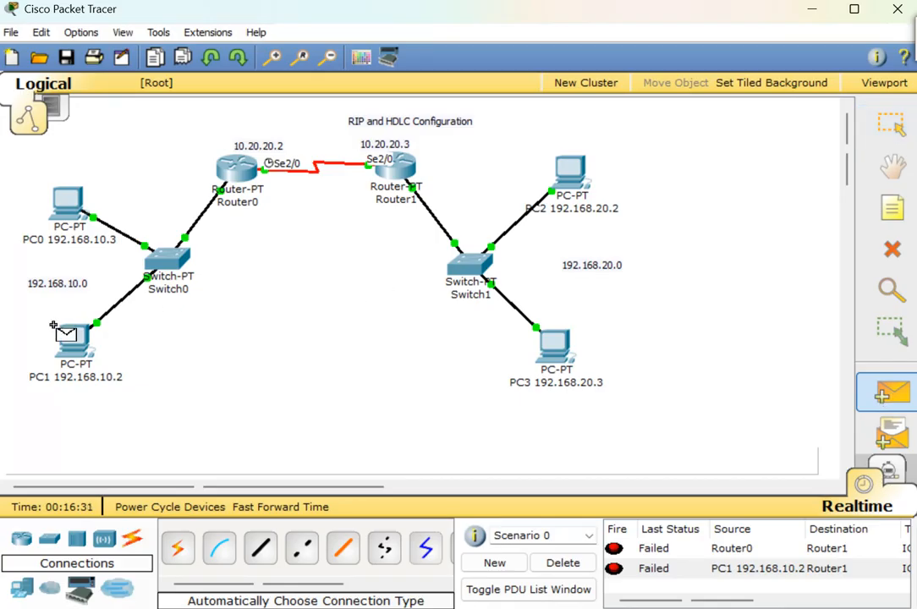
pyautogui.click(226, 164)
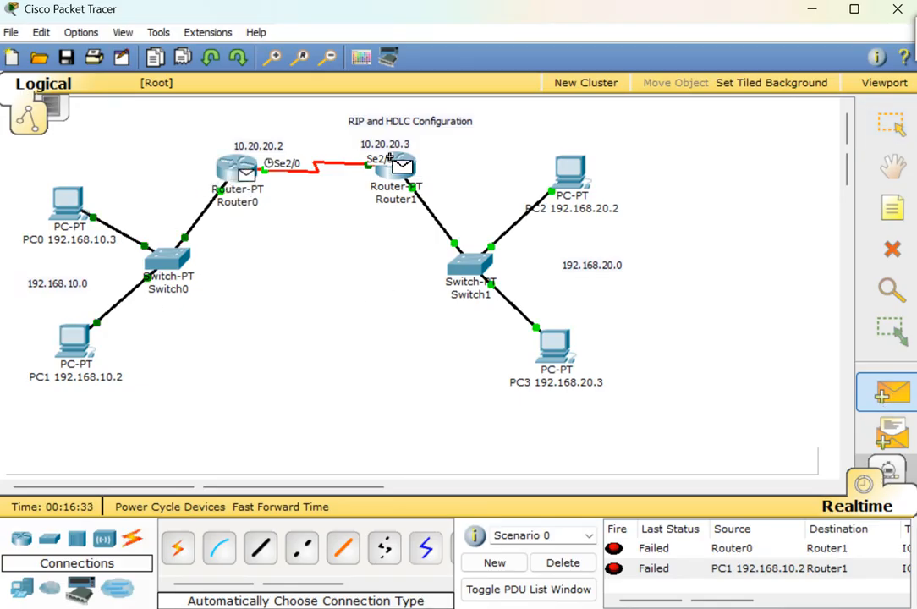
pyautogui.click(565, 569)
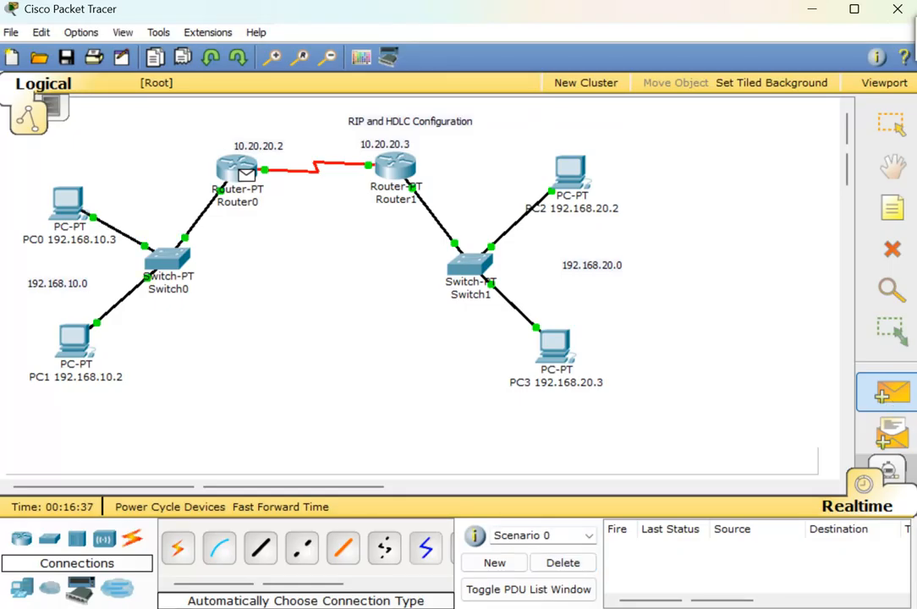
pyautogui.press('Escape')
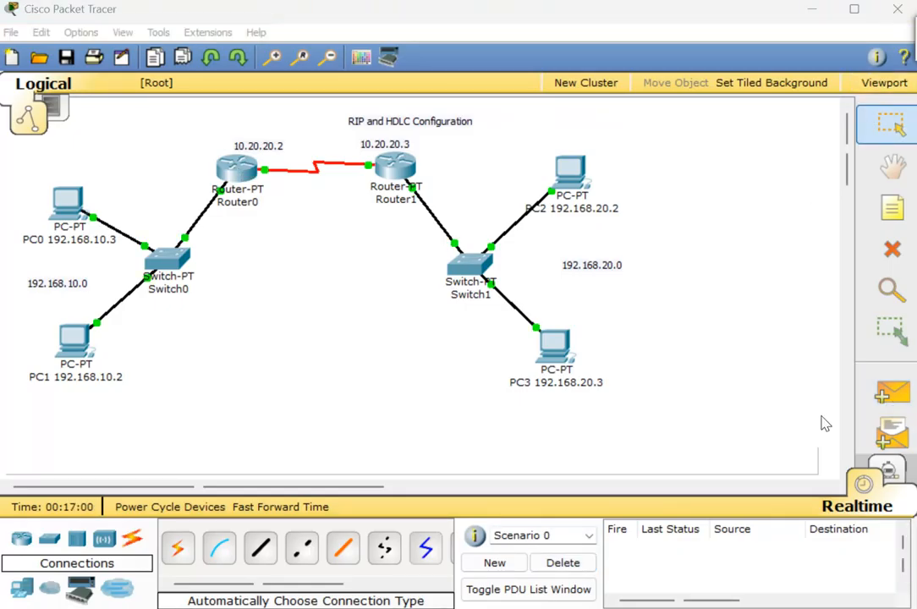
# - Test connectivity with simple PDUs from Router0 to Router1 and from PC1 to PC2
pyautogui.click(889, 393)
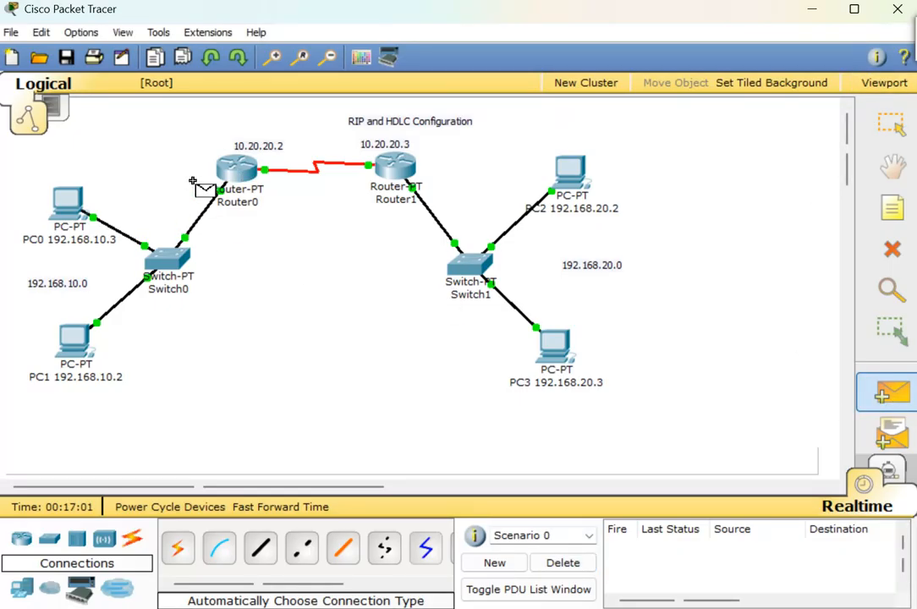
pyautogui.click(237, 171)
pyautogui.click(381, 165)
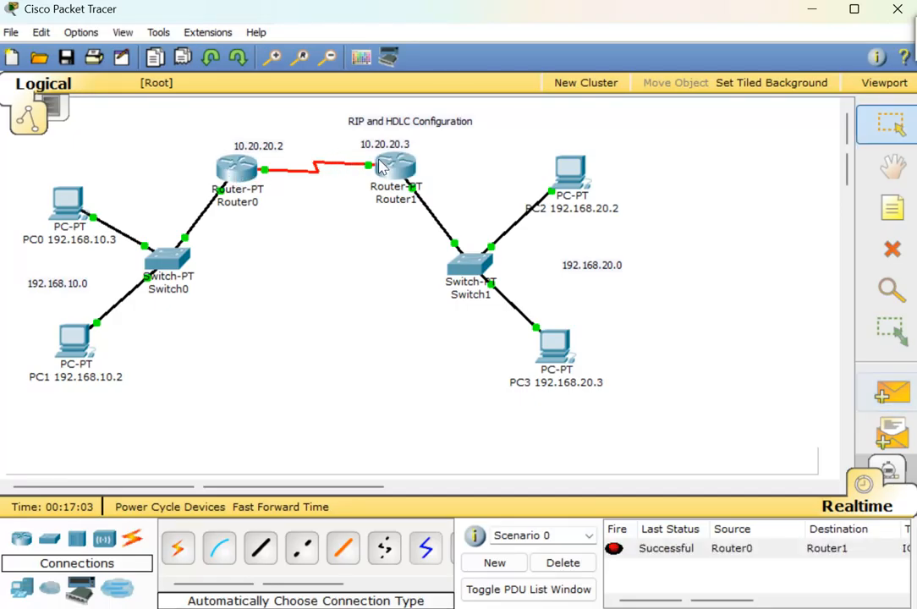
pyautogui.click(893, 398)
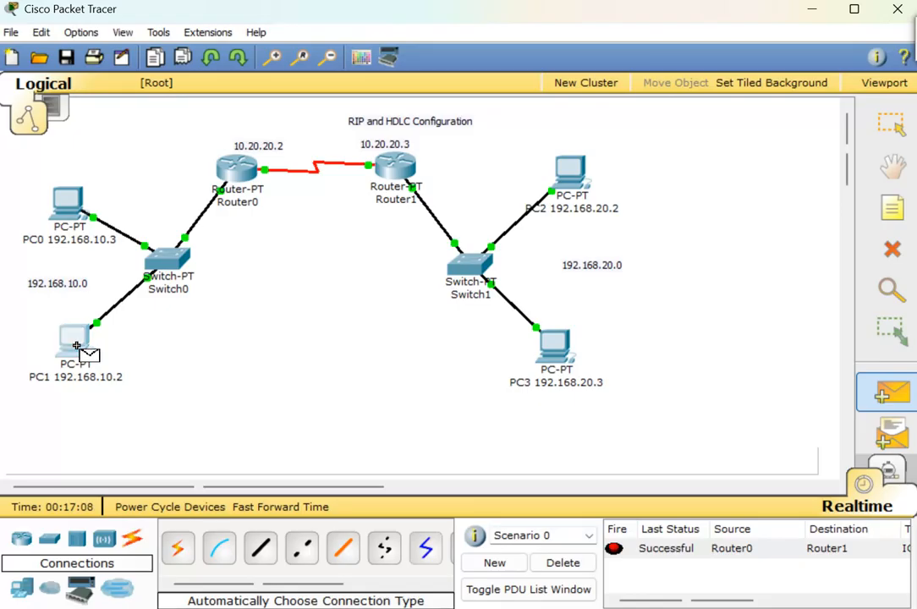
pyautogui.click(76, 347)
pyautogui.click(569, 173)
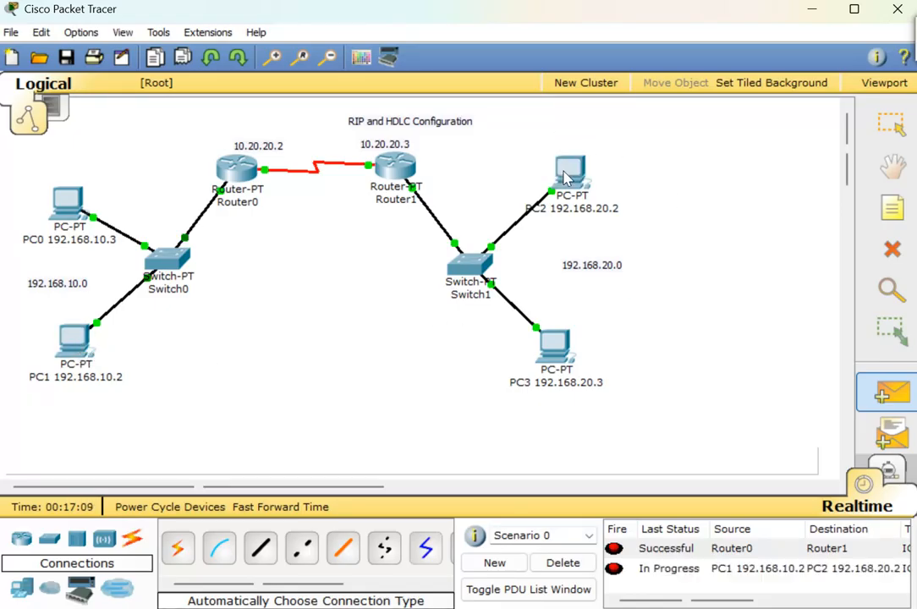
# - Test connectivity between the two LANs with a simple PDU from PC0 to PC3
pyautogui.click(893, 400)
pyautogui.click(68, 199)
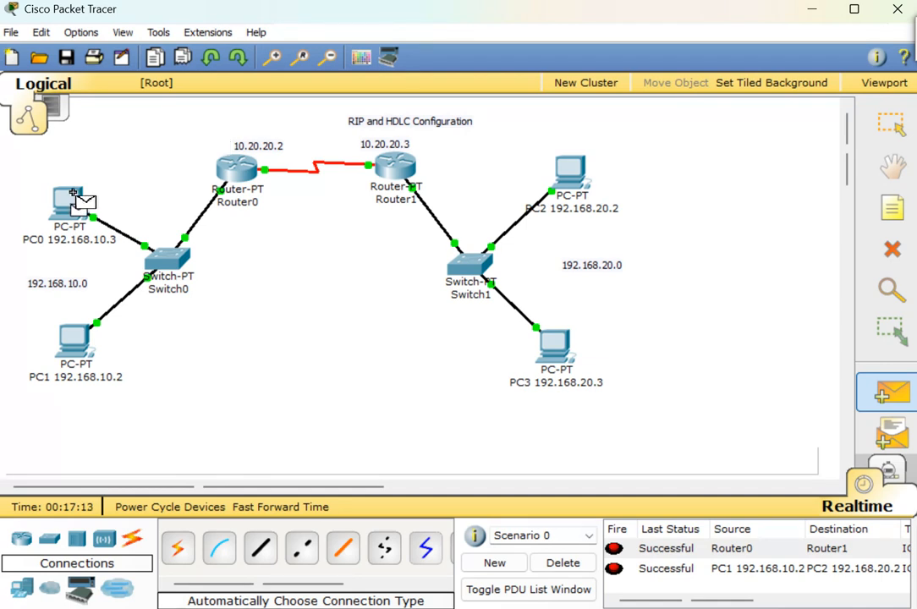
pyautogui.click(555, 349)
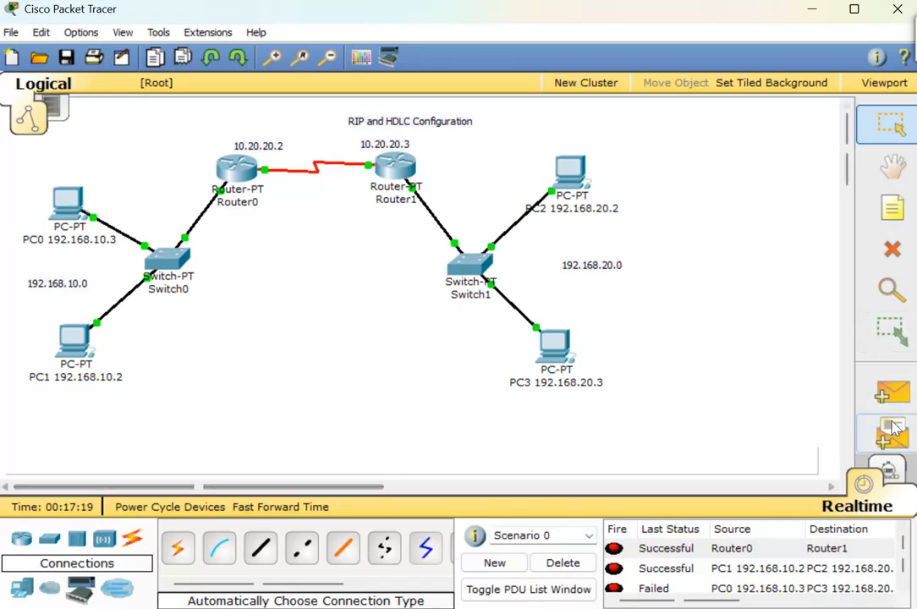
# - Delete the PDU scenario and add a new simple PDU from PC1 to PC2
pyautogui.click(566, 562)
pyautogui.click(886, 392)
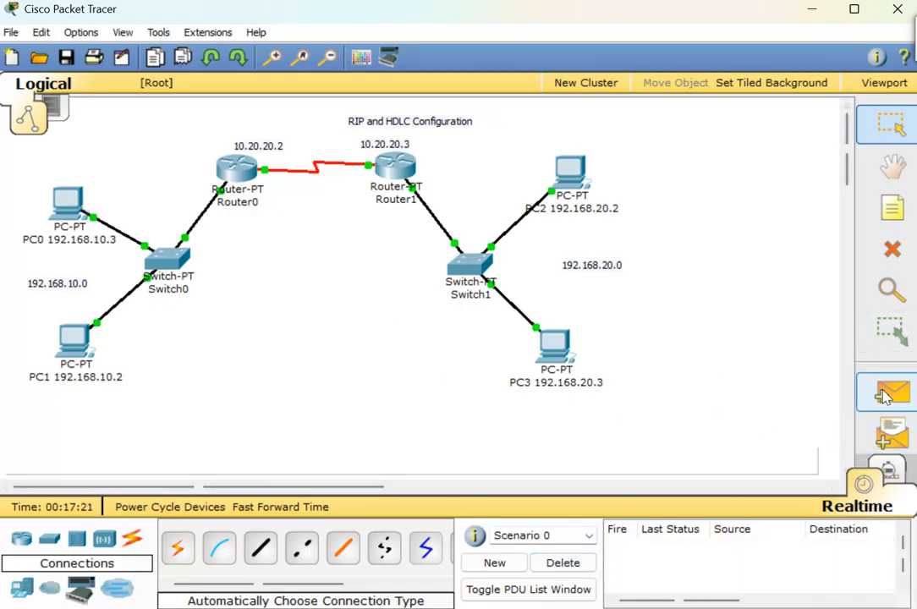
pyautogui.click(73, 343)
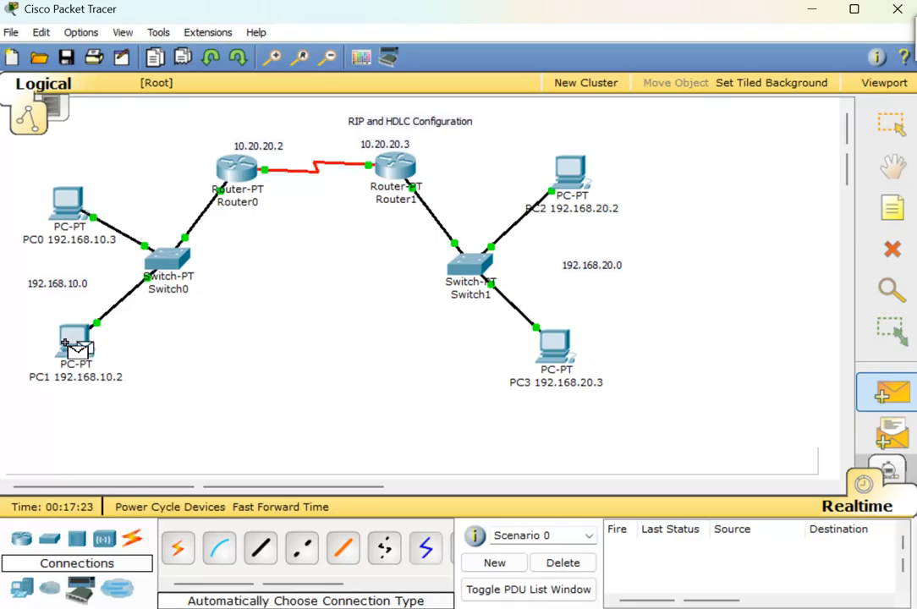
pyautogui.click(560, 171)
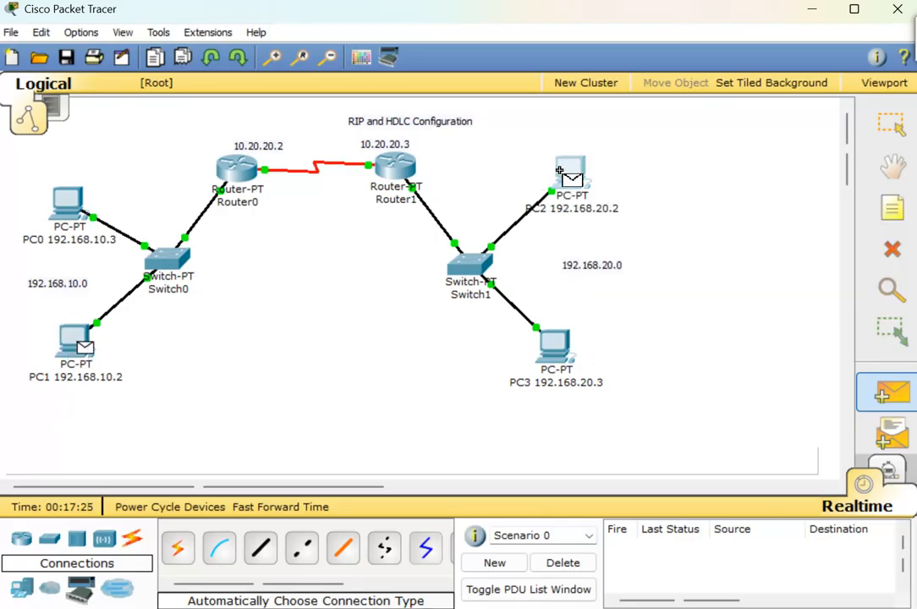
# - Play the PC1 to PC2 PDU in Simulation mode, follow the packet to PC2 and back, and return to Realtime mode
pyautogui.click(902, 474)
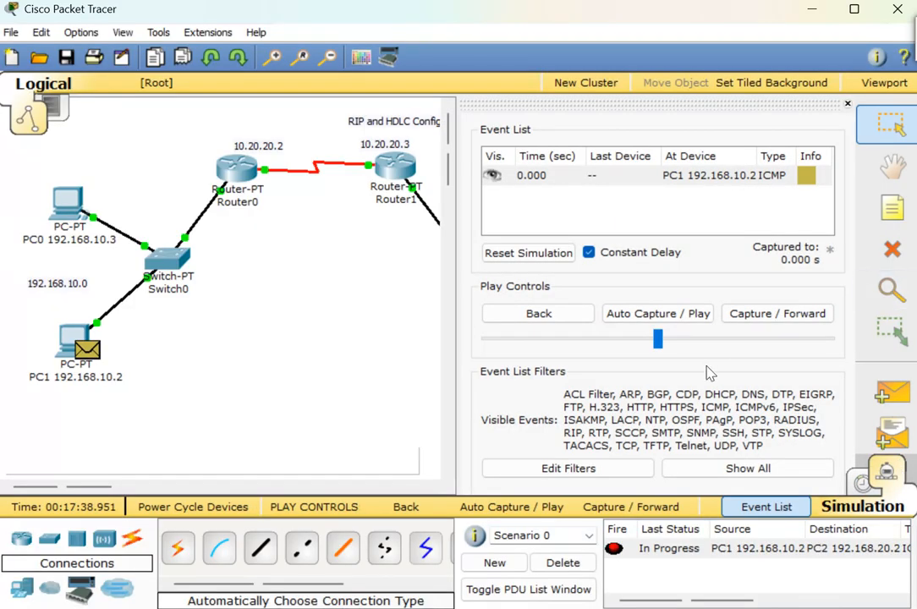
pyautogui.click(658, 323)
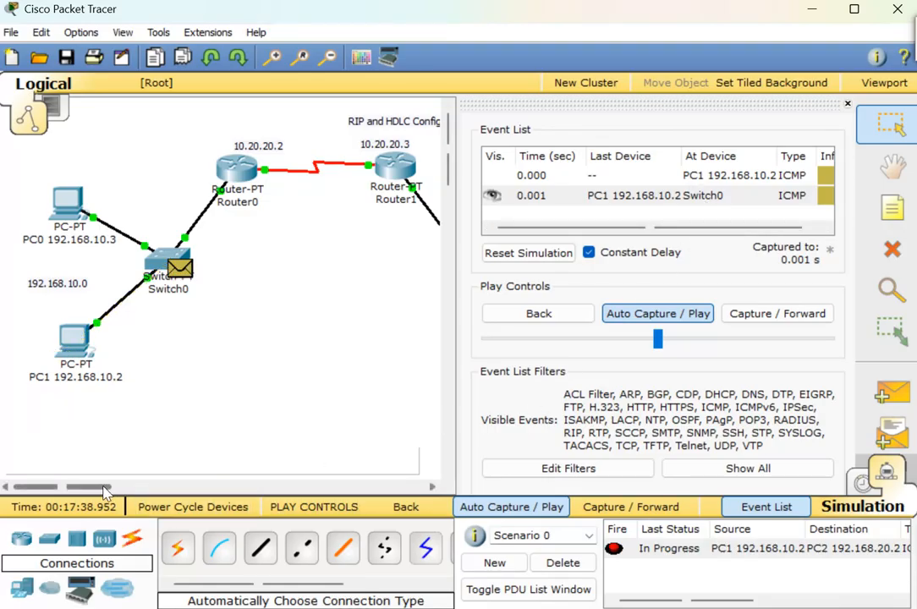
pyautogui.moveTo(104, 492); pyautogui.dragTo(126, 495)
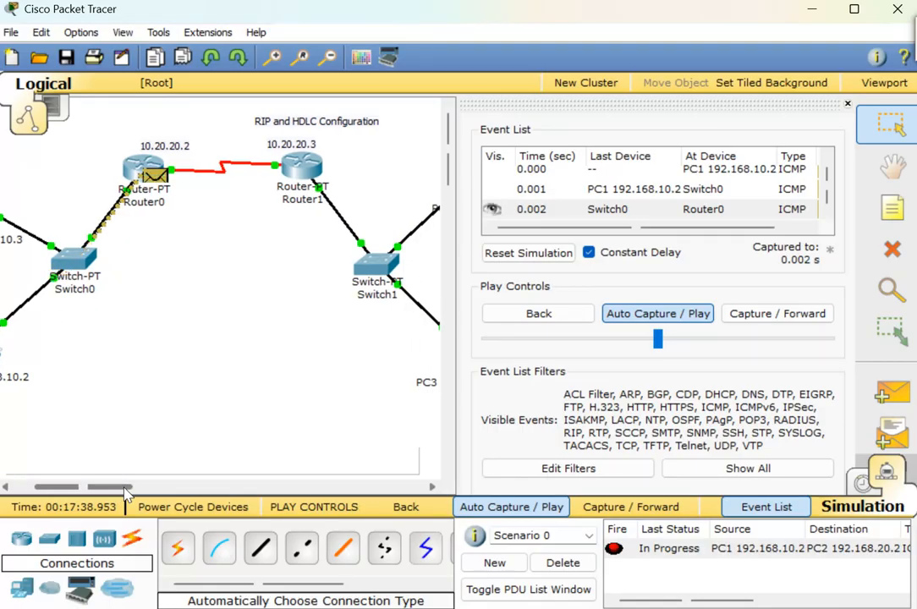
pyautogui.moveTo(125, 493); pyautogui.dragTo(159, 503)
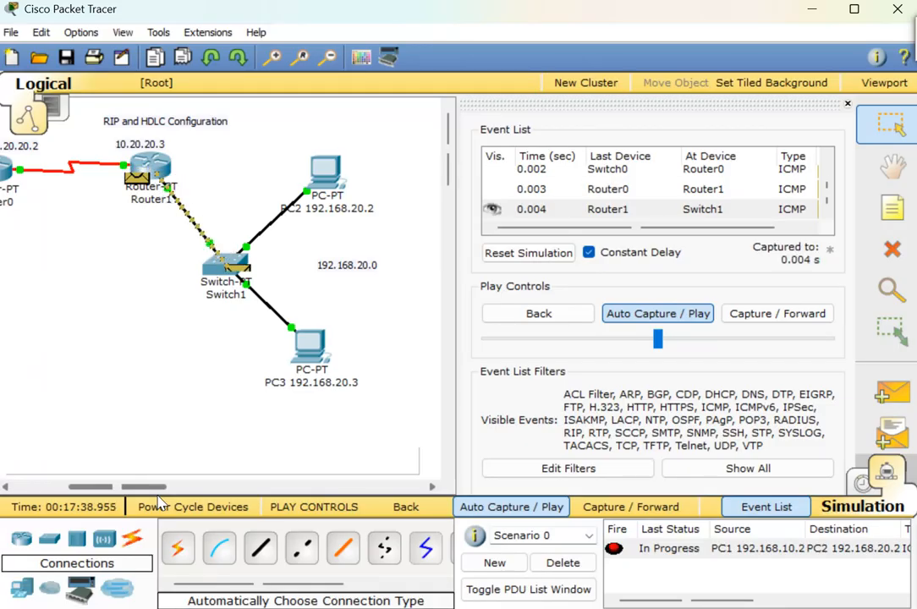
pyautogui.moveTo(159, 504); pyautogui.dragTo(161, 505)
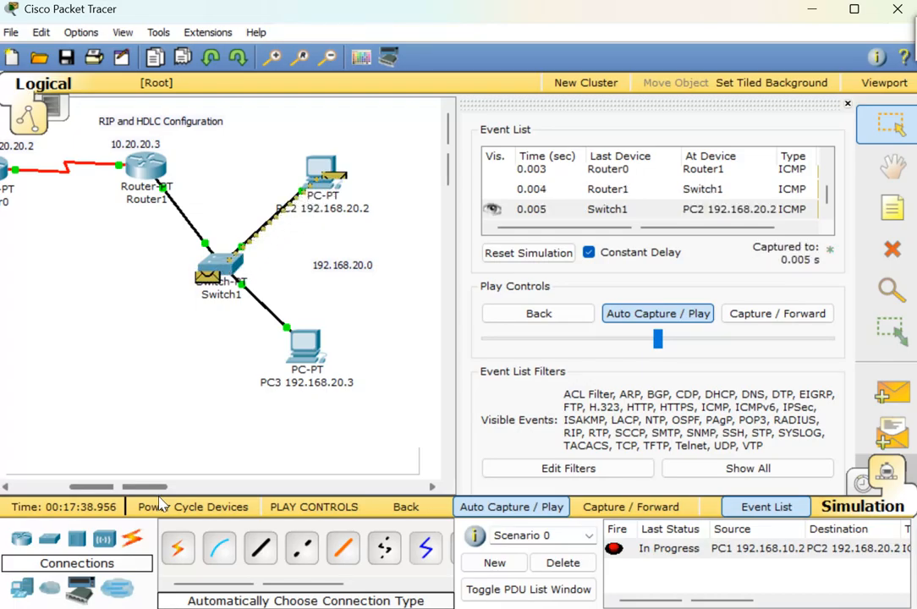
pyautogui.moveTo(159, 498); pyautogui.dragTo(159, 498)
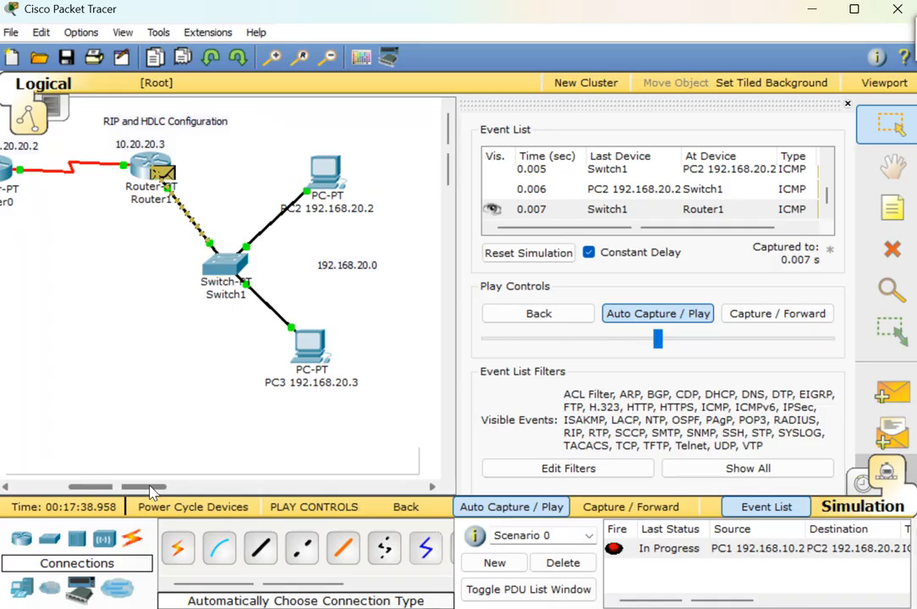
pyautogui.moveTo(150, 489); pyautogui.dragTo(93, 503)
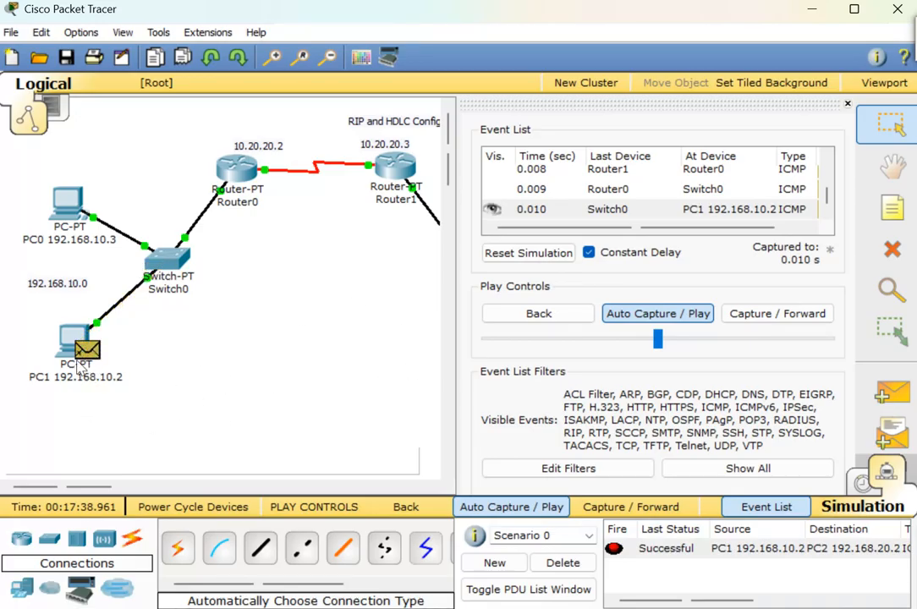
pyautogui.click(863, 487)
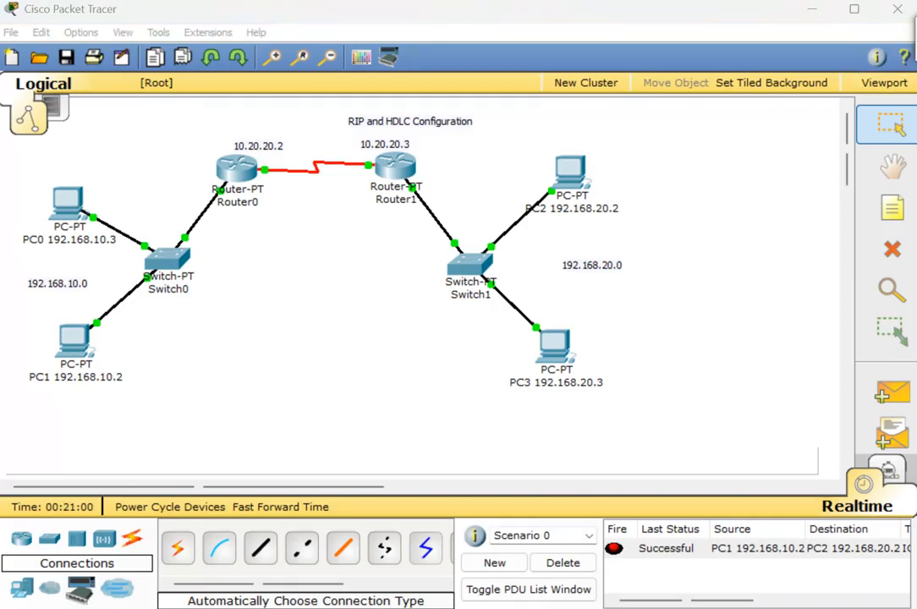
# - Open Router0's command line and leave interface and global configuration for privileged EXEC mode
pyautogui.click(239, 174)
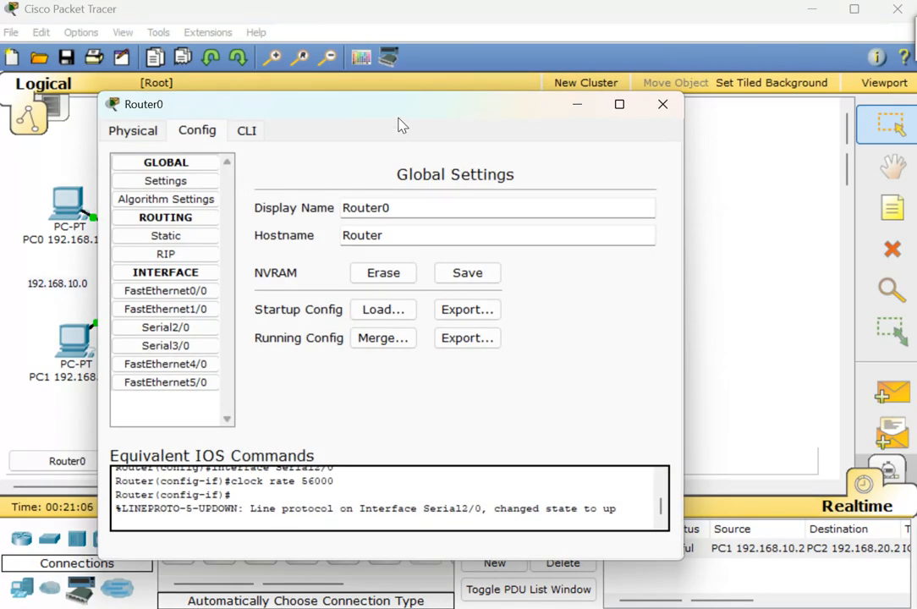
pyautogui.click(247, 134)
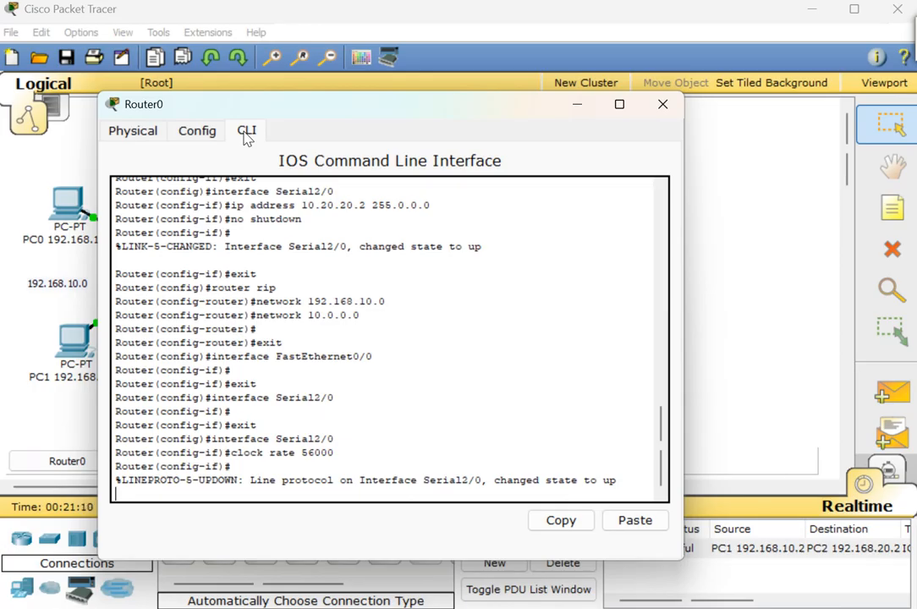
pyautogui.press('Return')
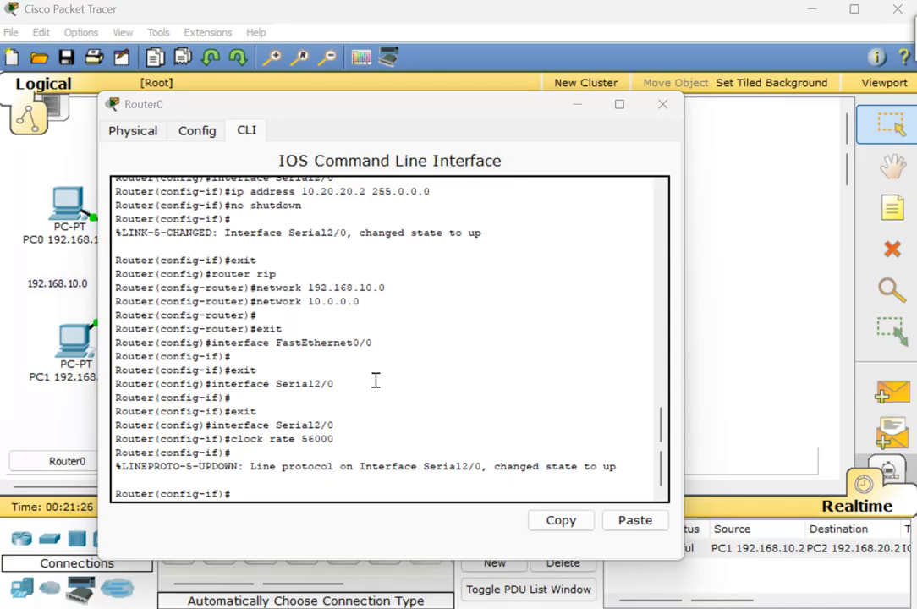
pyautogui.click(259, 497)
pyautogui.write('exit')
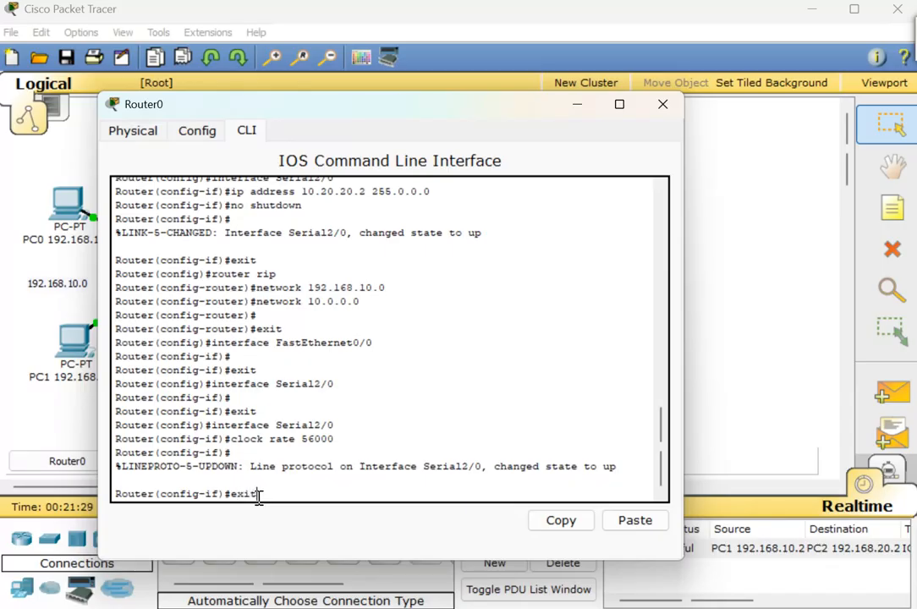
pyautogui.press('Return')
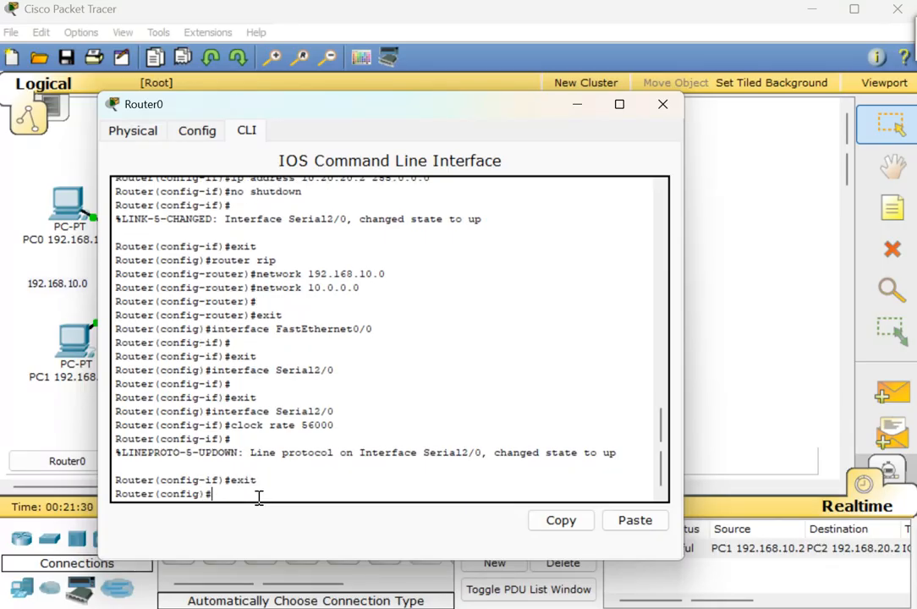
pyautogui.hotkey('ctrl', 'z')
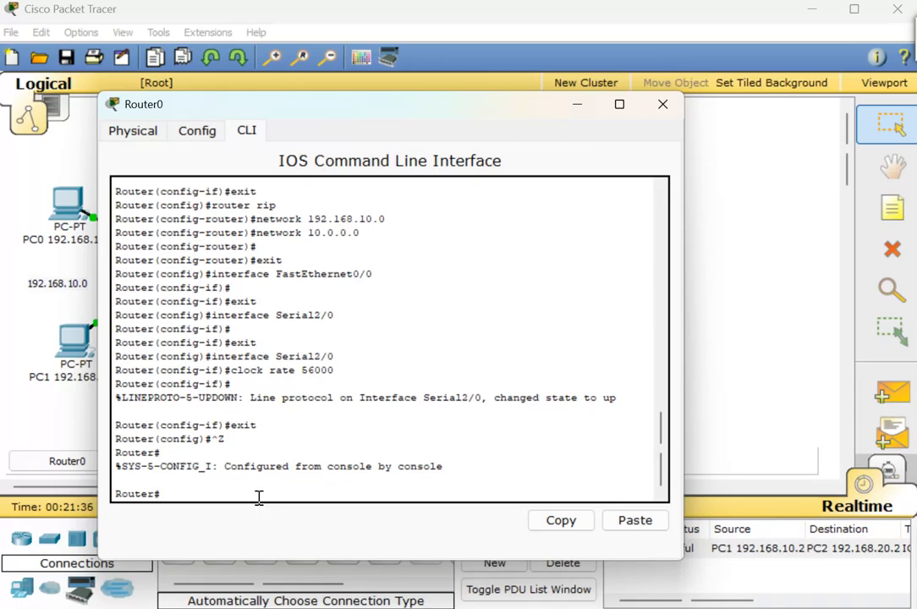
# - Check Router0's interface addresses and status with show ip int brief
pyautogui.write('show ip int brief')
pyautogui.press('Return')
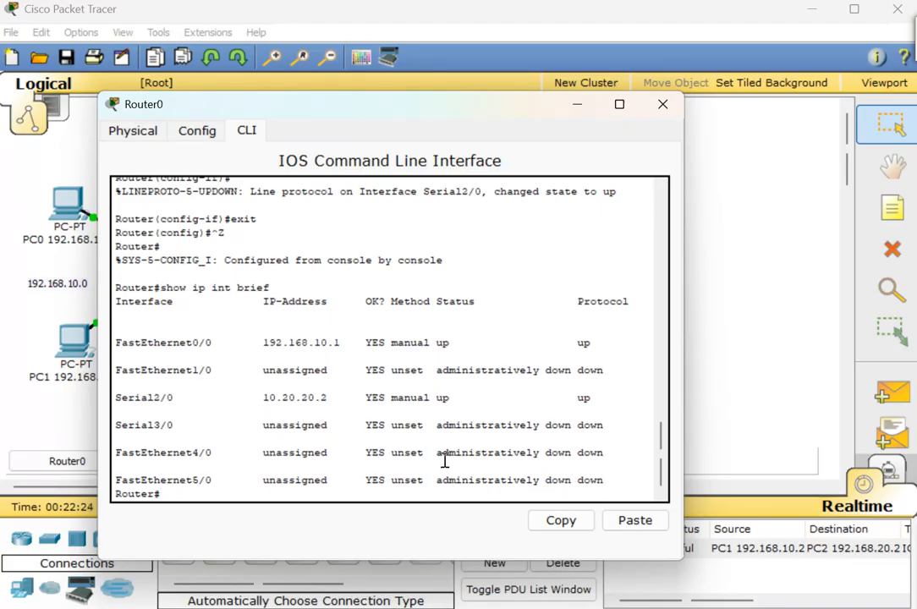
pyautogui.press('Return')
pyautogui.press('Return')
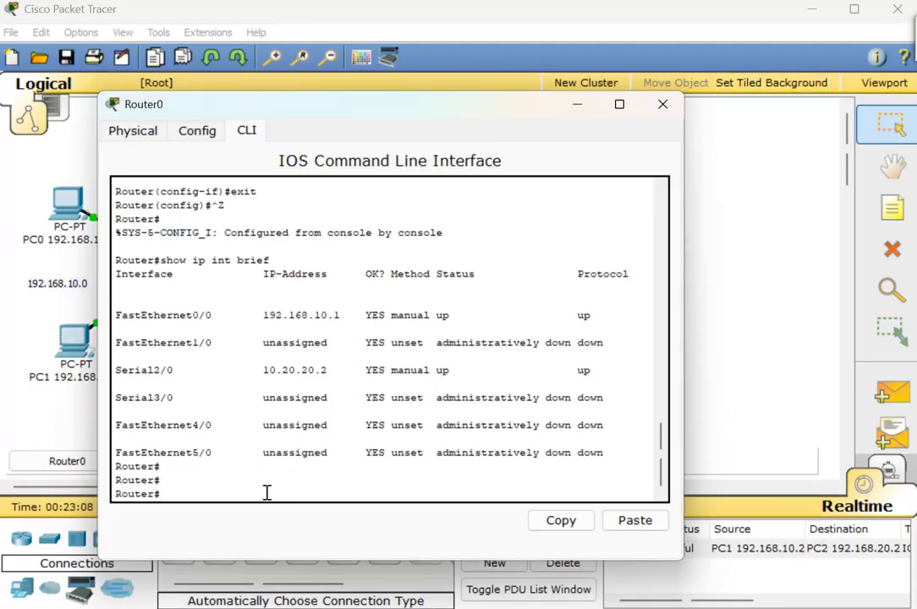
# - Set HDLC encapsulation on Router0's s2/0 interface from global configuration and return to privileged EXEC mode
pyautogui.write('onf t')
pyautogui.press('Return')
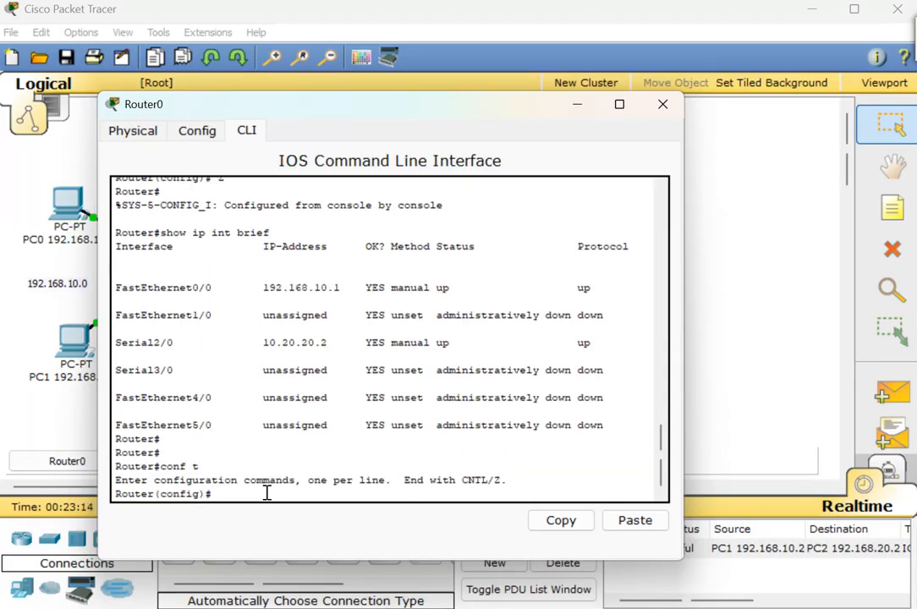
pyautogui.write('int s2/0')
pyautogui.press('Return')
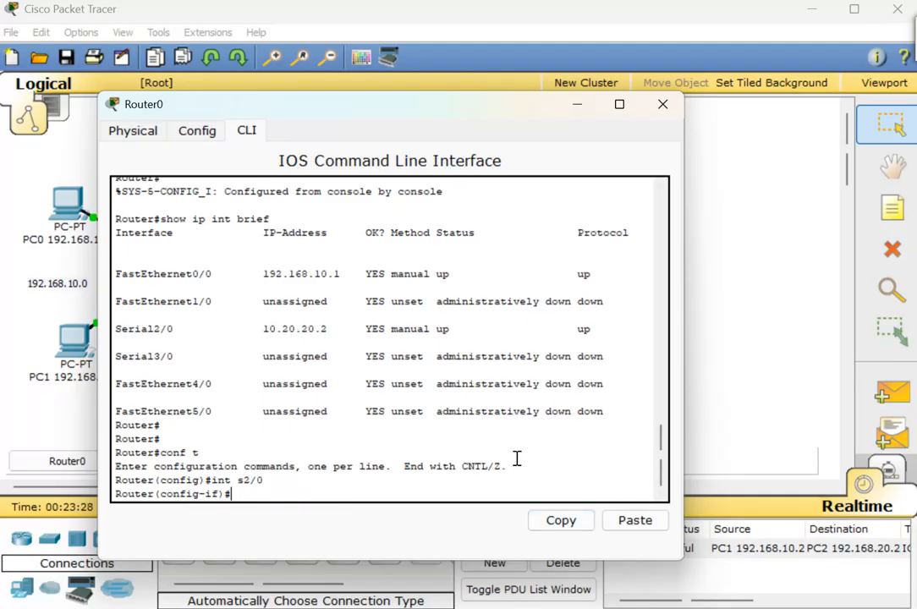
pyautogui.write('encapsulation')
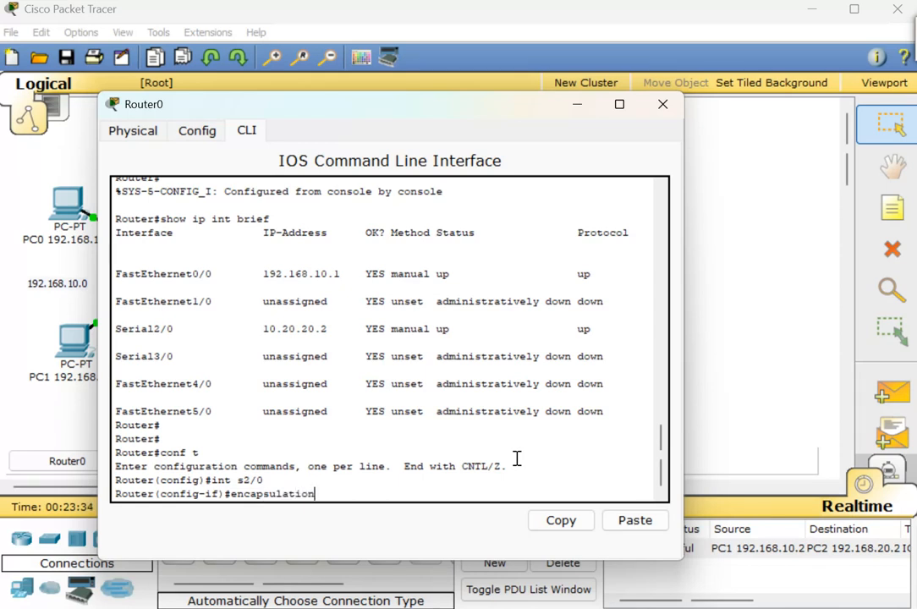
pyautogui.write(' hdlc')
pyautogui.press('Return')
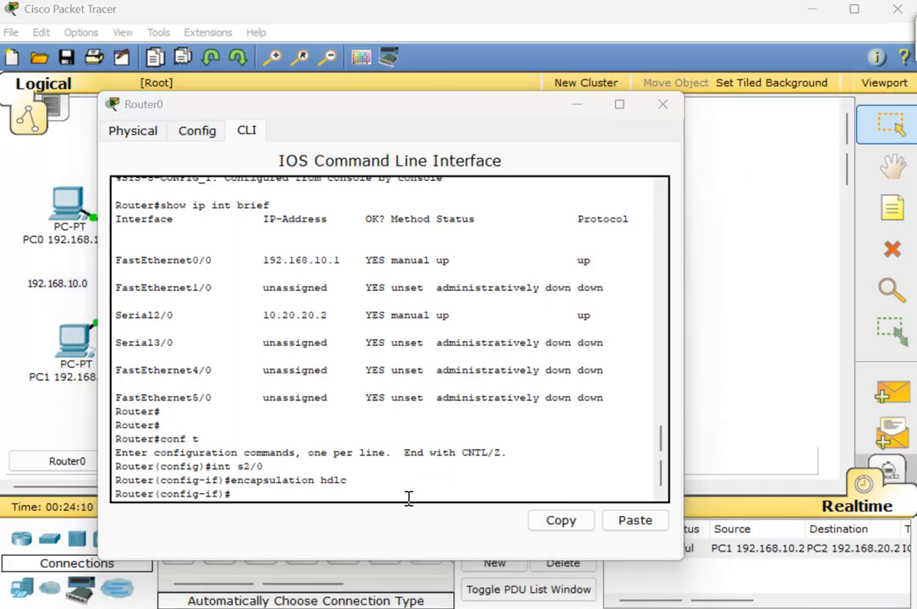
pyautogui.click(369, 495)
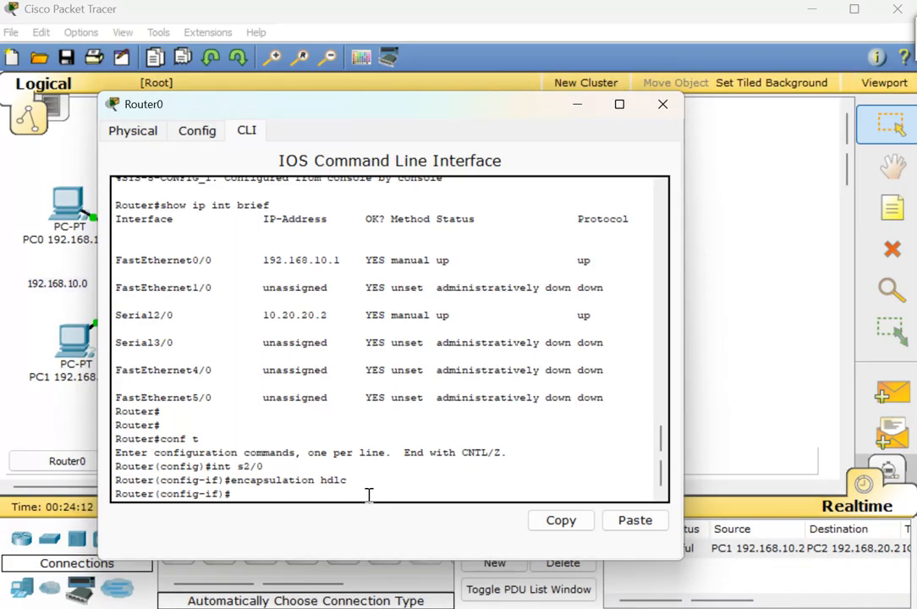
pyautogui.hotkey('ctrl', 'z')
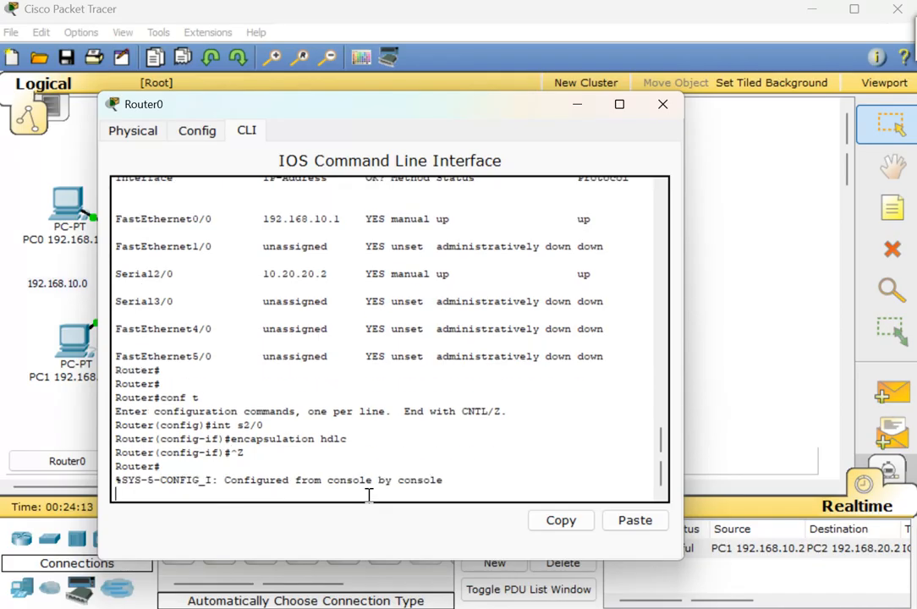
pyautogui.press('Return')
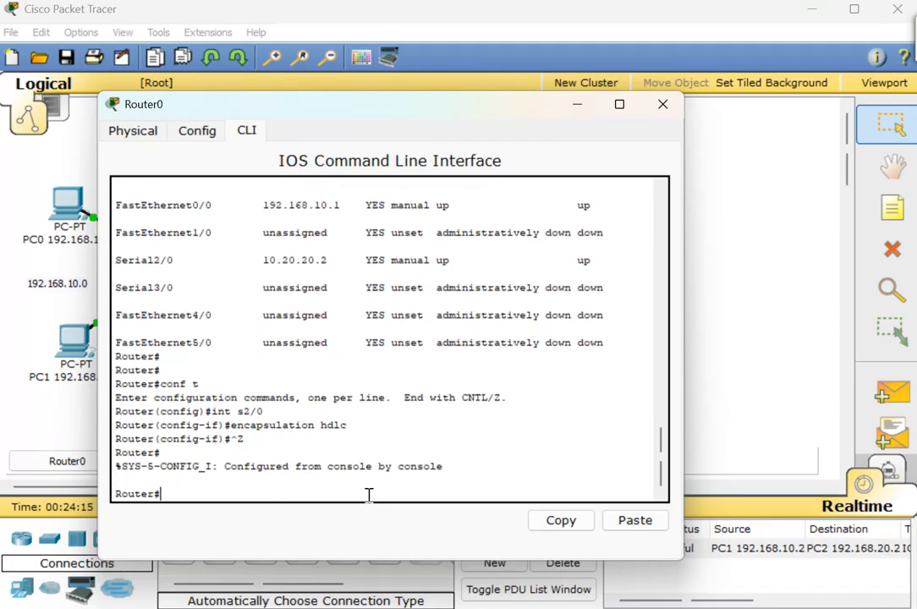
# - Display the details of Router0's serial interface with show int s2/0
pyautogui.press('Return')
pyautogui.write('sho')
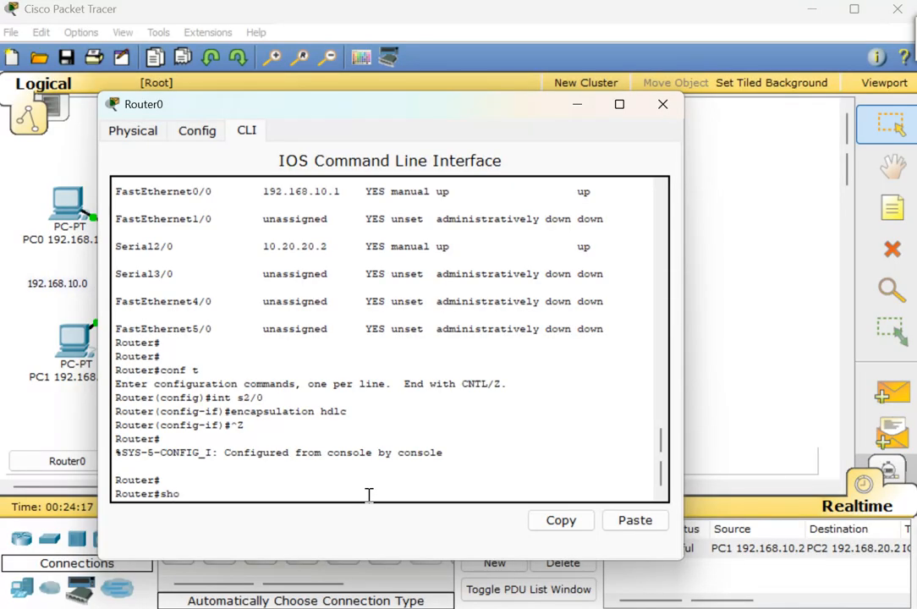
pyautogui.write('w')
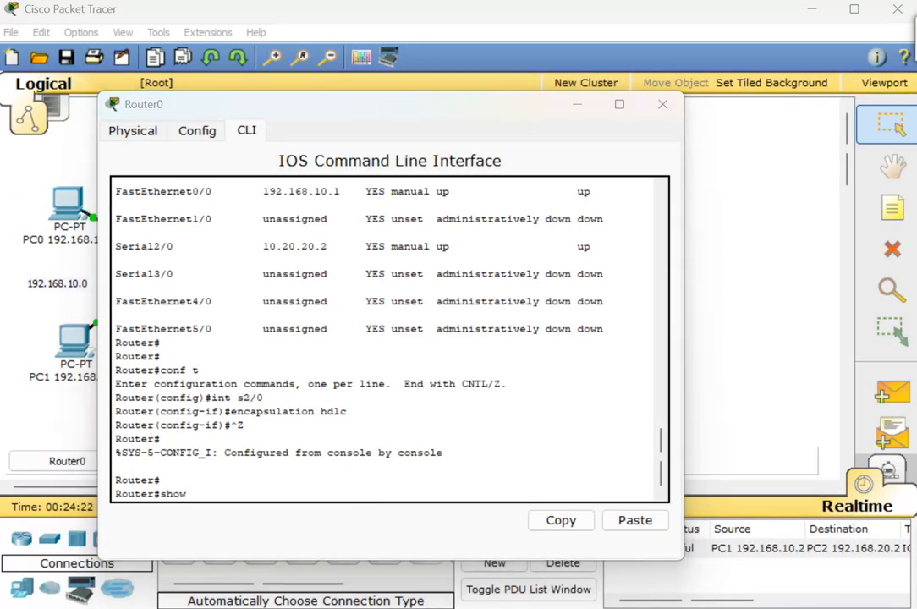
pyautogui.write(' int')
pyautogui.click(288, 496)
pyautogui.write('s2/0')
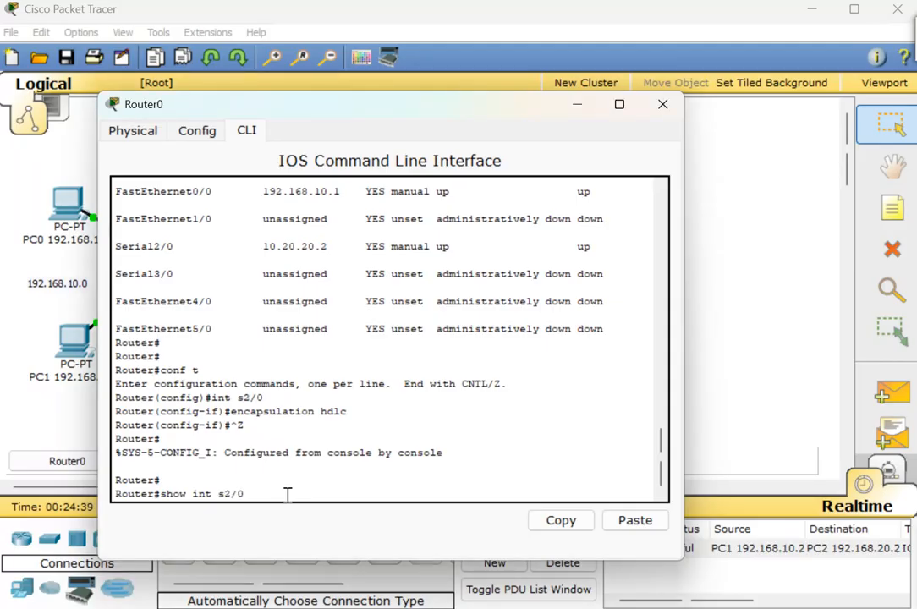
pyautogui.press('Return')
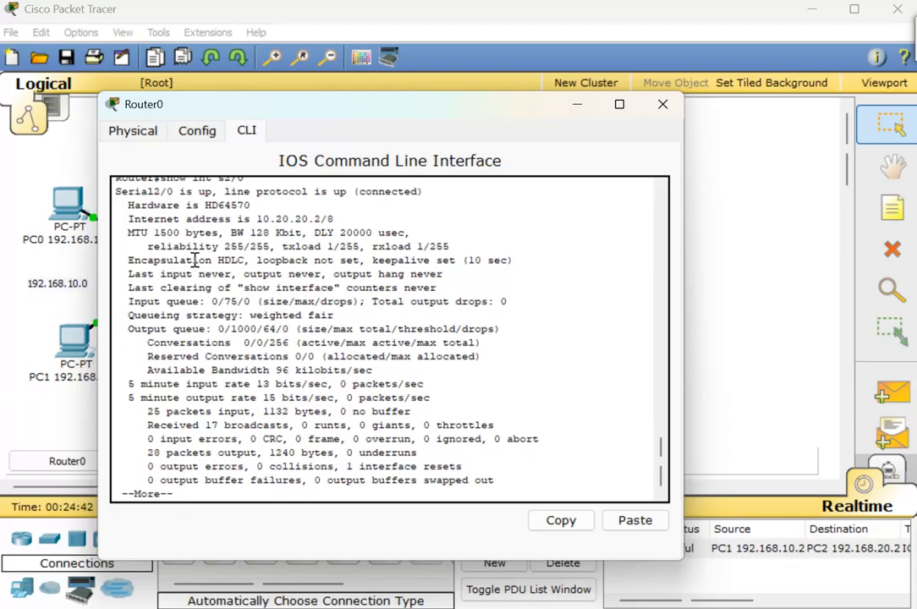
# - Highlight the encapsulation entry in Router0's s2/0 output, reread the interface details, and close Router0's window
pyautogui.moveTo(128, 260); pyautogui.dragTo(245, 265)
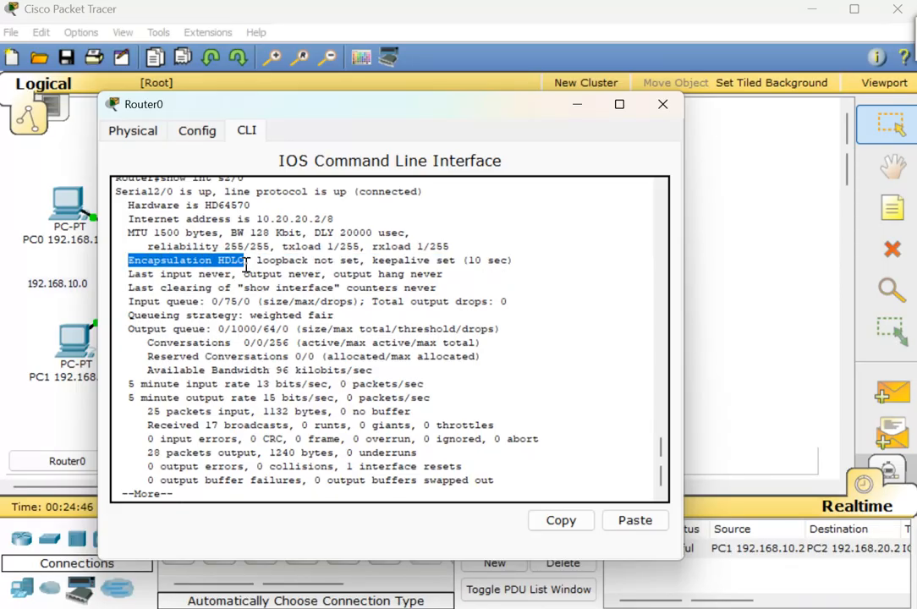
pyautogui.moveTo(410, 107); pyautogui.dragTo(565, 132)
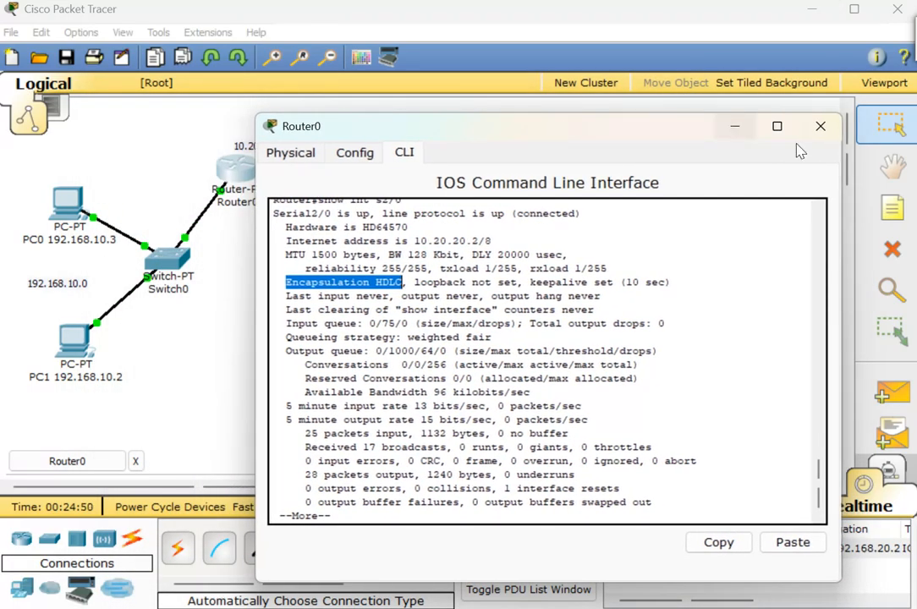
pyautogui.scroll(2, 677, 297)
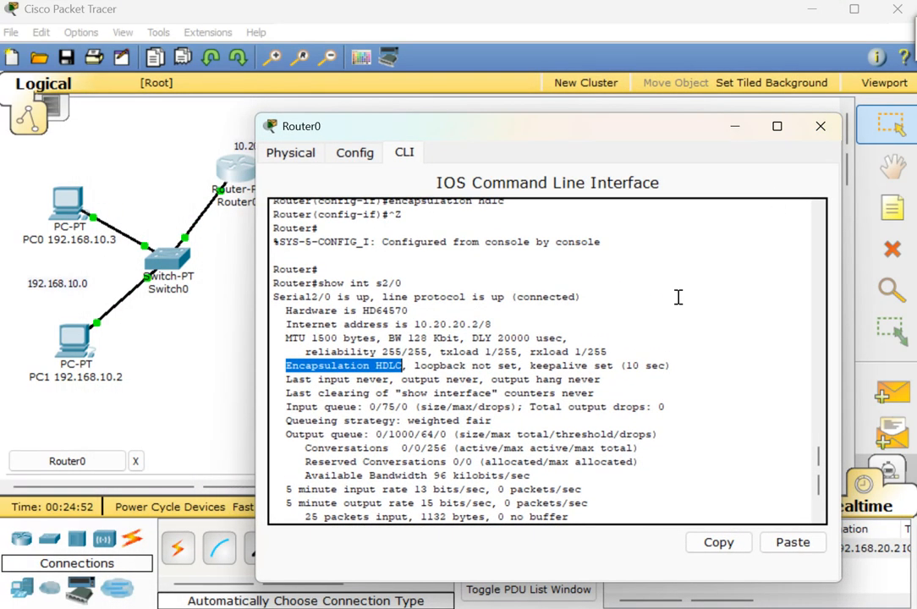
pyautogui.click(820, 126)
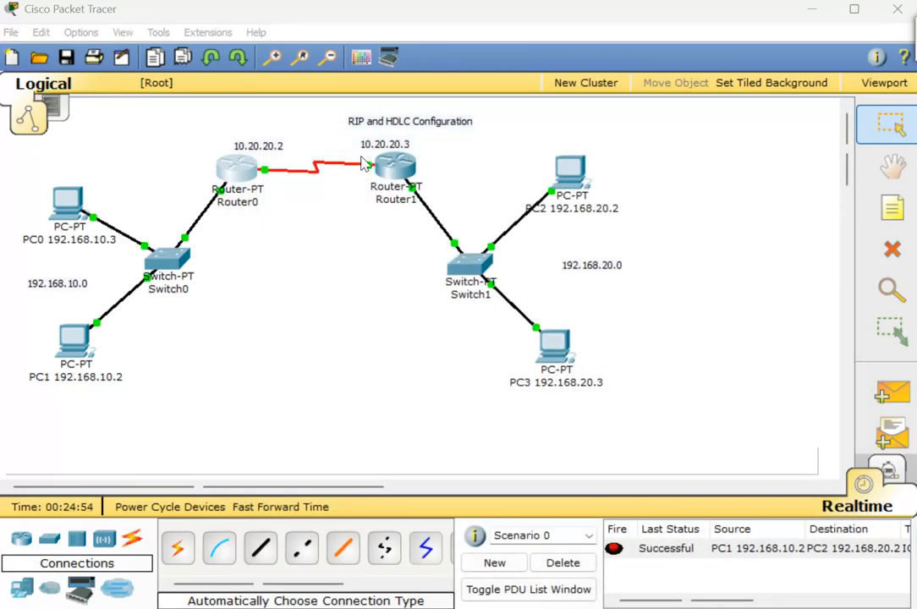
# - Open Router1's command line and leave RIP configuration for privileged EXEC mode
pyautogui.click(391, 170)
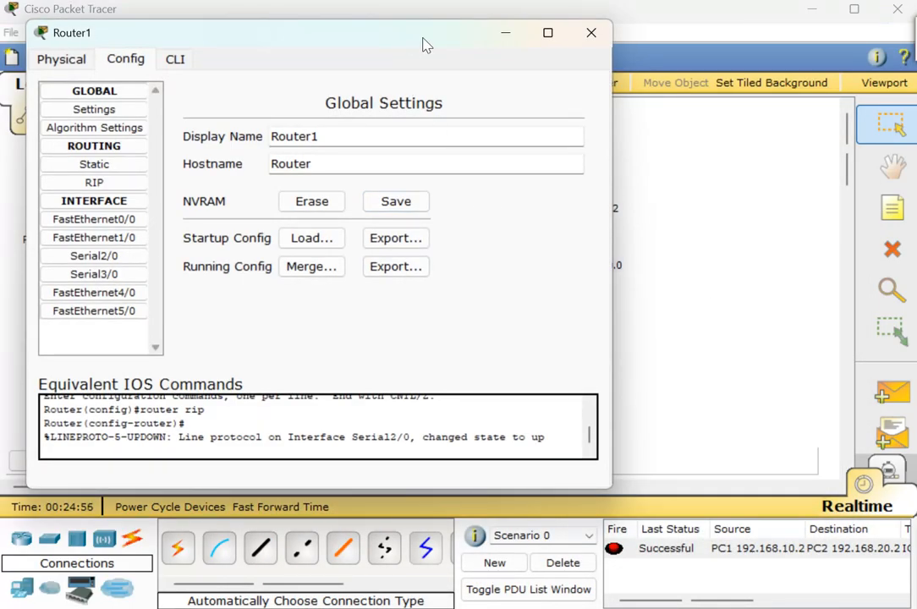
pyautogui.moveTo(426, 44); pyautogui.dragTo(584, 66)
pyautogui.click(336, 82)
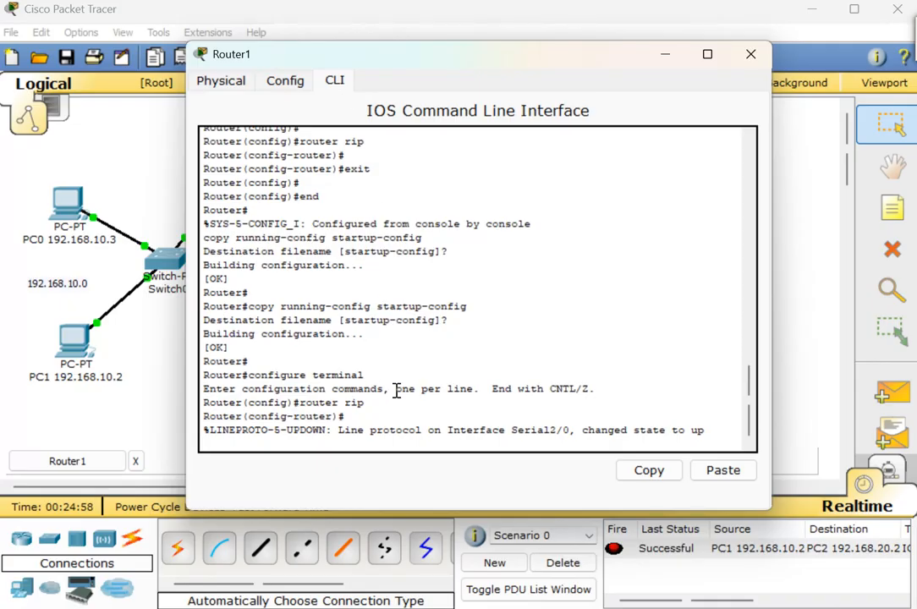
pyautogui.press('Return')
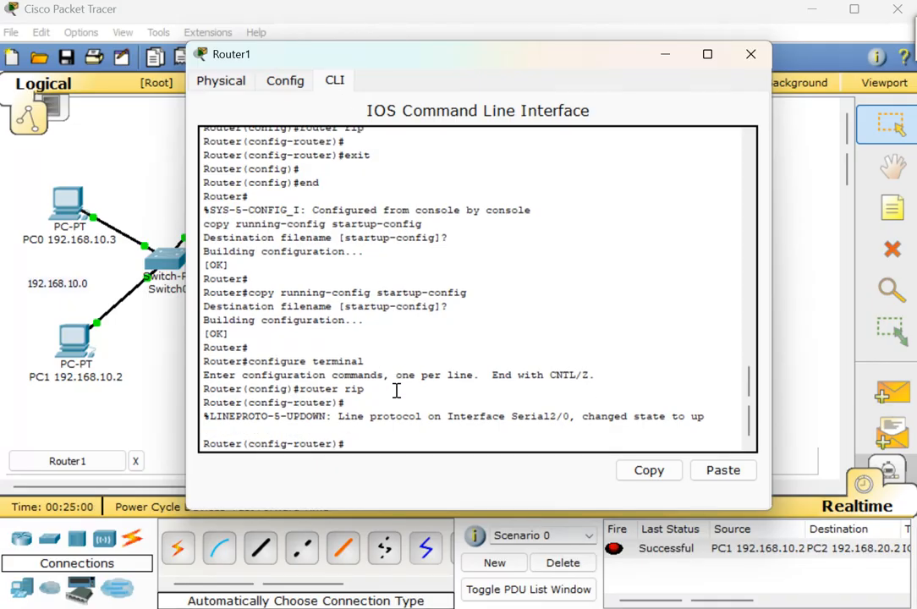
pyautogui.hotkey('ctrl', 'z')
pyautogui.press('Return')
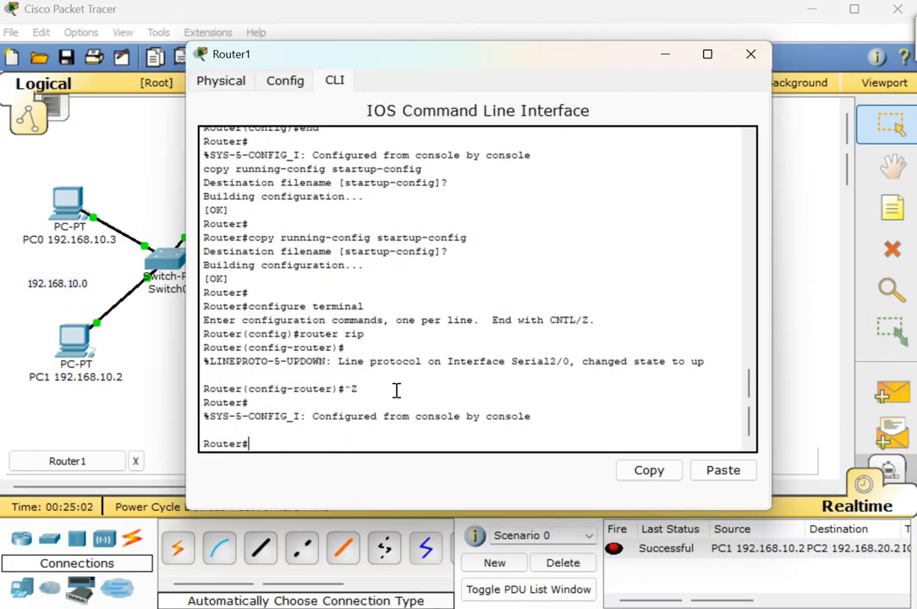
# - Check Router1's serial interface encapsulation with show int s2/0 and page through the output back to the prompt
pyautogui.write('show')
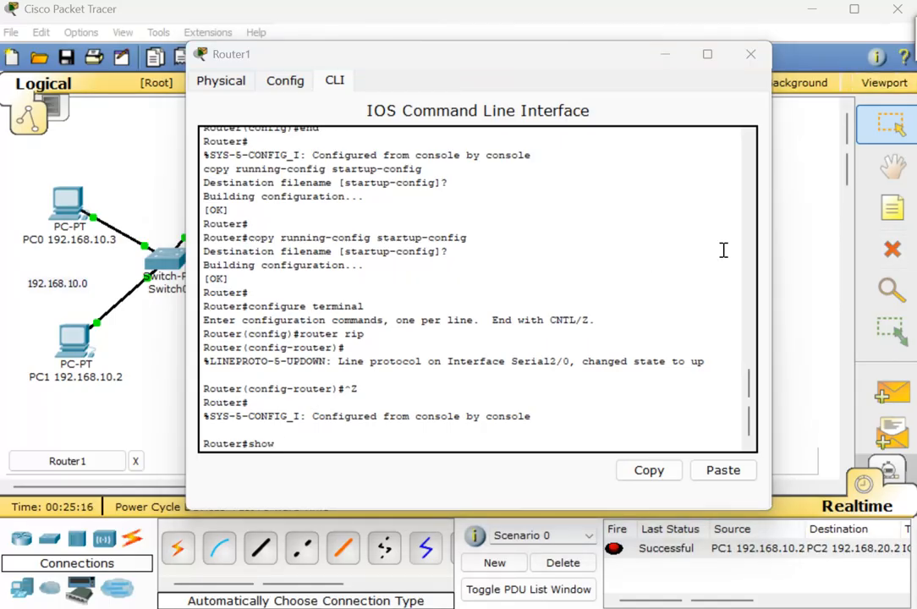
pyautogui.write('int ')
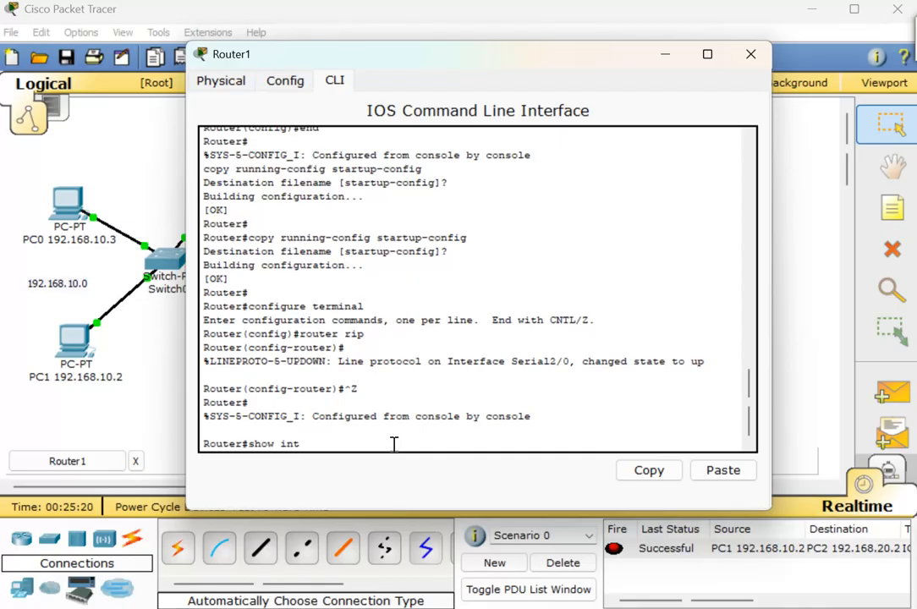
pyautogui.write('s2/0')
pyautogui.press('Return')
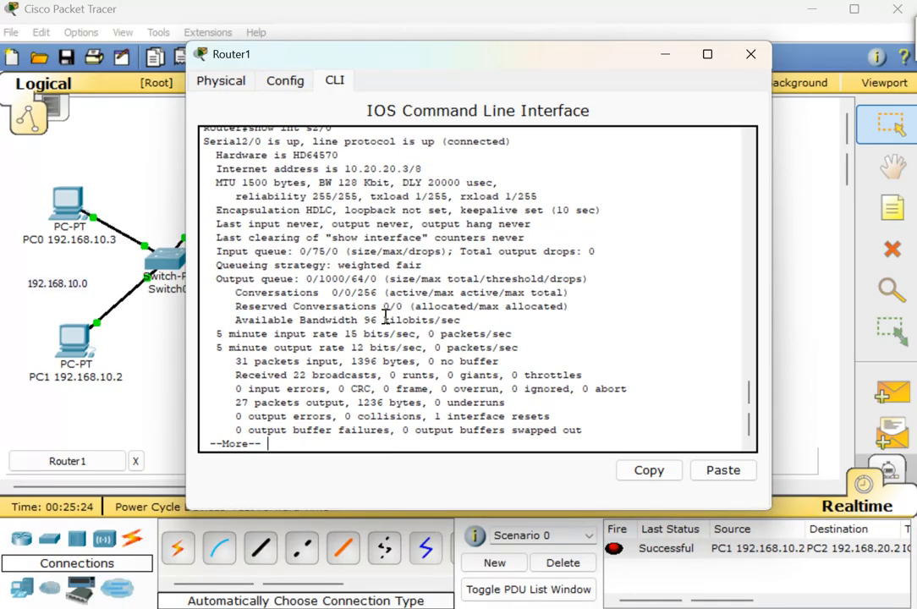
pyautogui.moveTo(218, 210); pyautogui.dragTo(333, 215)
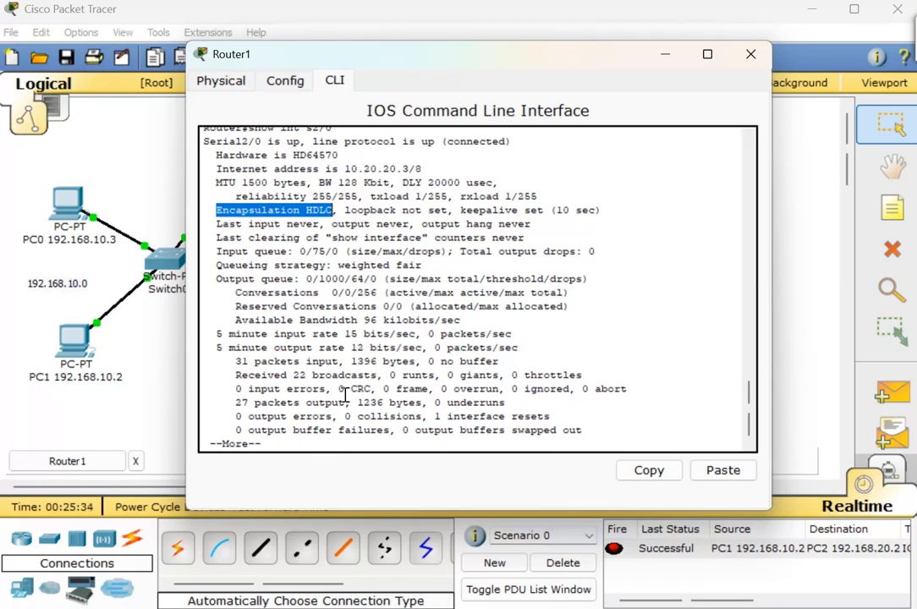
pyautogui.click(341, 447)
pyautogui.press('Return')
pyautogui.press('Return')
pyautogui.press('Return')
pyautogui.press('Return')
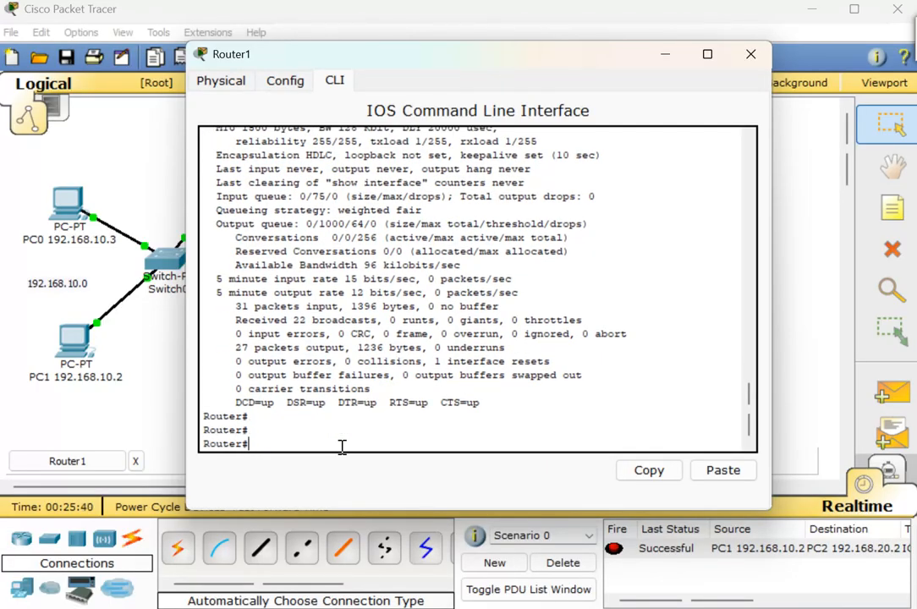
# - Enter global configuration on Router1 and set HDLC encapsulation on its s2/0 interface with encapsulation hdlc
pyautogui.write('conf t')
pyautogui.press('Return')
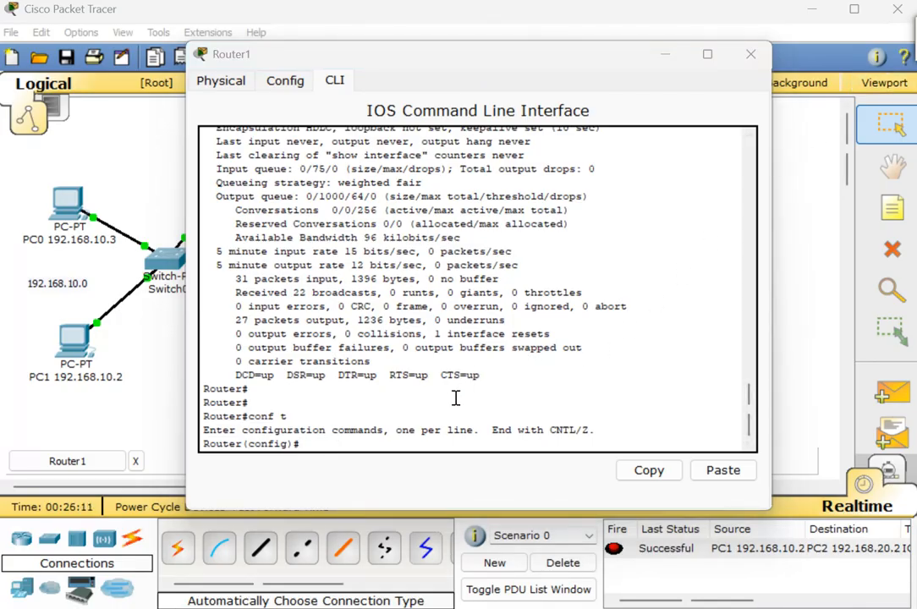
pyautogui.click(373, 448)
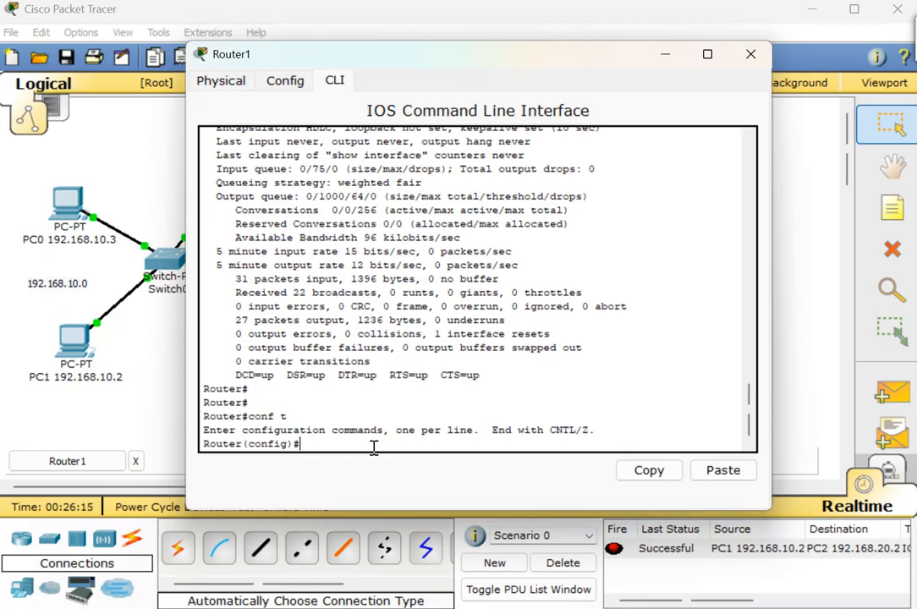
pyautogui.write('int s2/0')
pyautogui.press('Return')
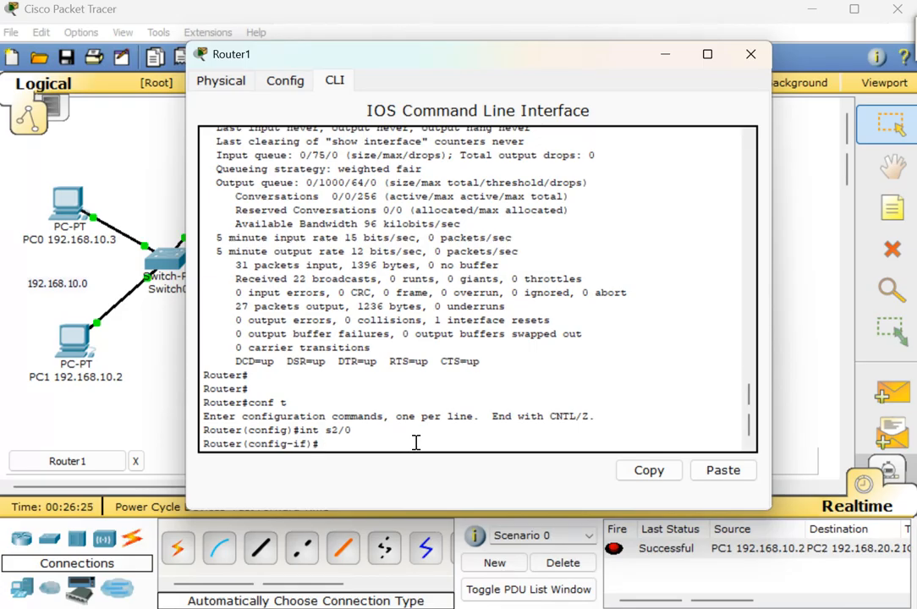
pyautogui.write('encapsulation h')
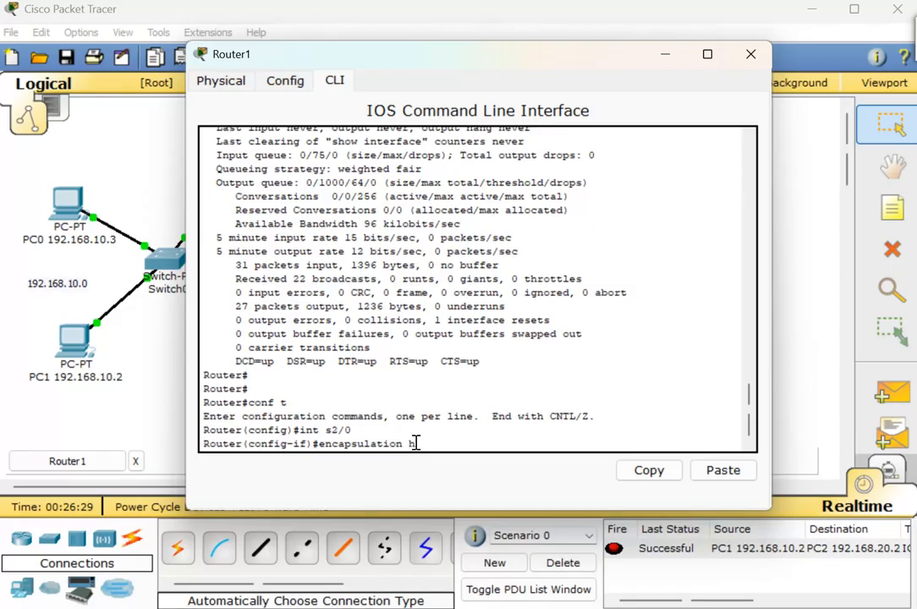
pyautogui.write('dlc')
# - Highlight the encapsulation entry in Router1's earlier s2/0 output and close Router1's window
pyautogui.scroll(4, 508, 390)
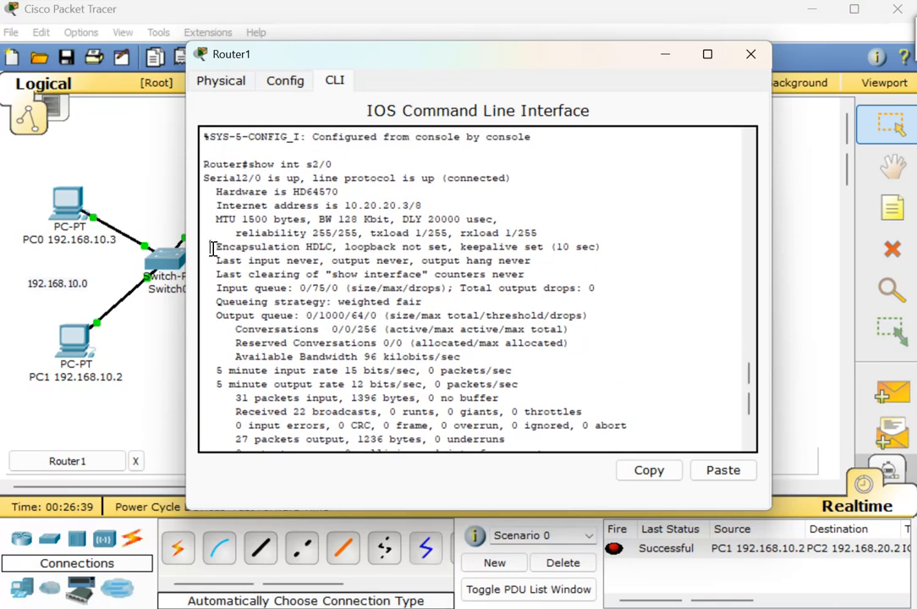
pyautogui.moveTo(212, 247); pyautogui.dragTo(333, 247)
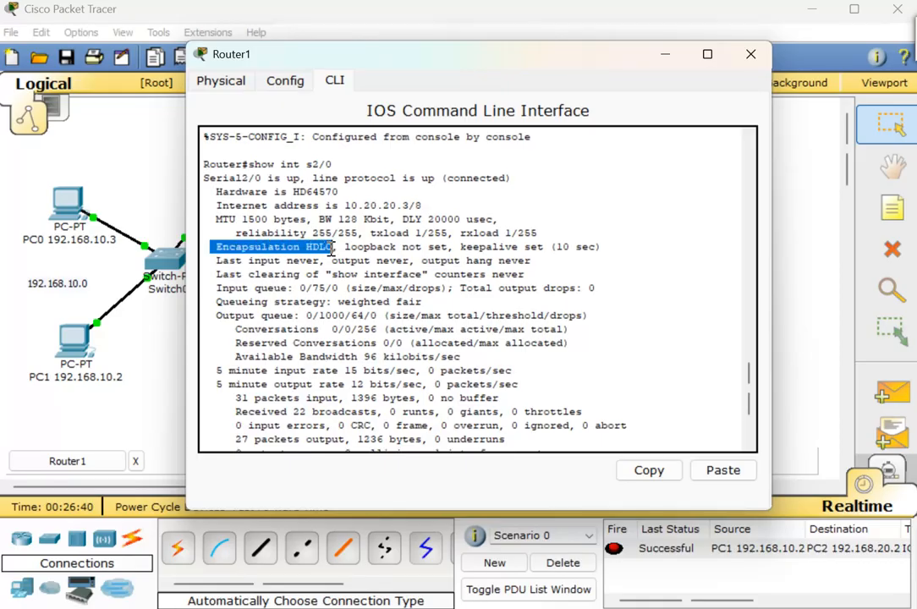
pyautogui.click(750, 55)
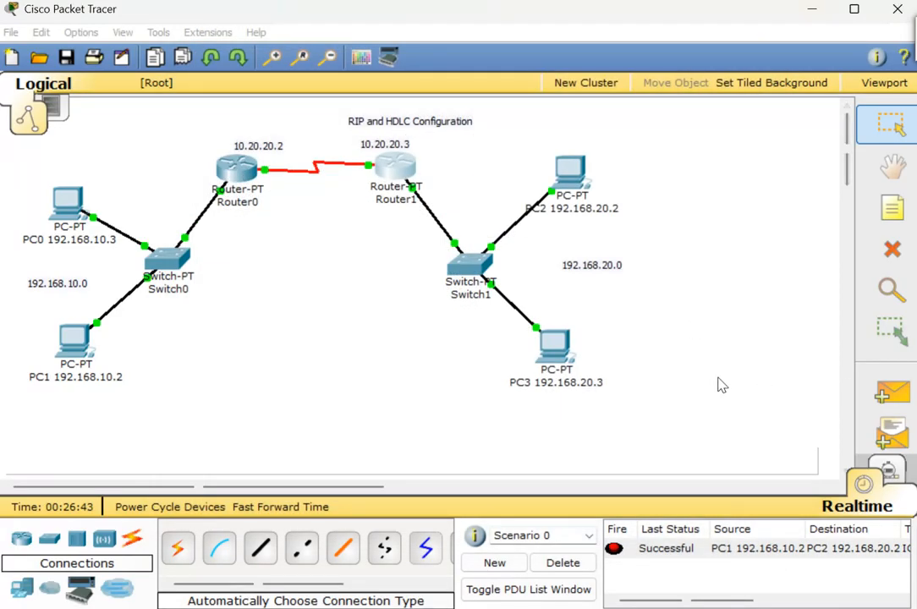
# - Send simple PDUs from PC1 to PC3 and from PC1 to PC2 to test communication between the LANs
pyautogui.click(892, 394)
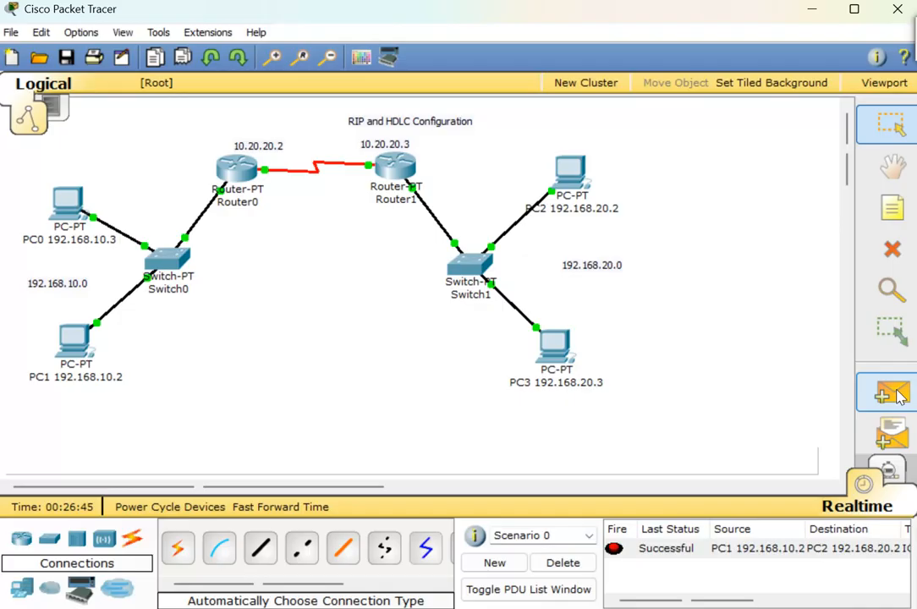
pyautogui.click(76, 341)
pyautogui.click(553, 347)
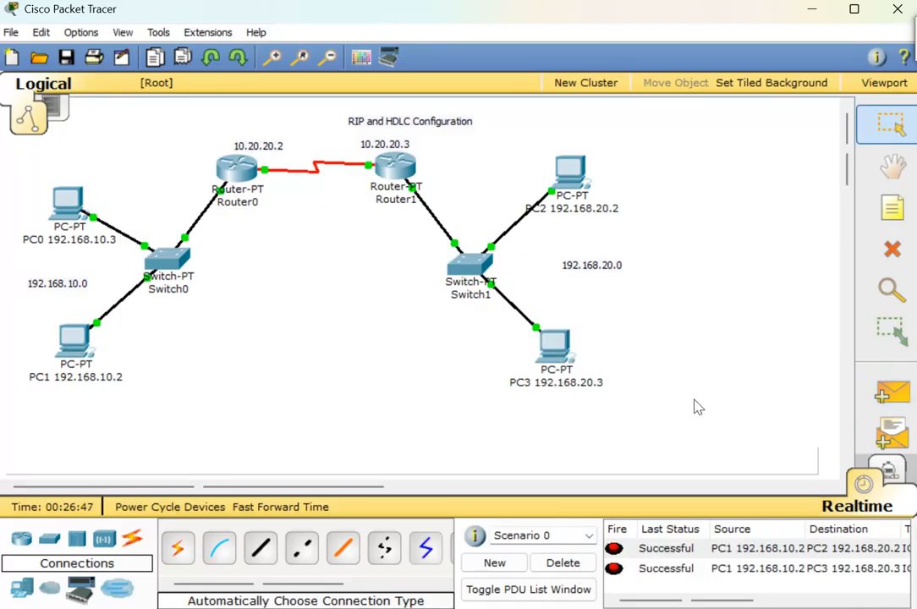
pyautogui.click(890, 394)
pyautogui.click(74, 340)
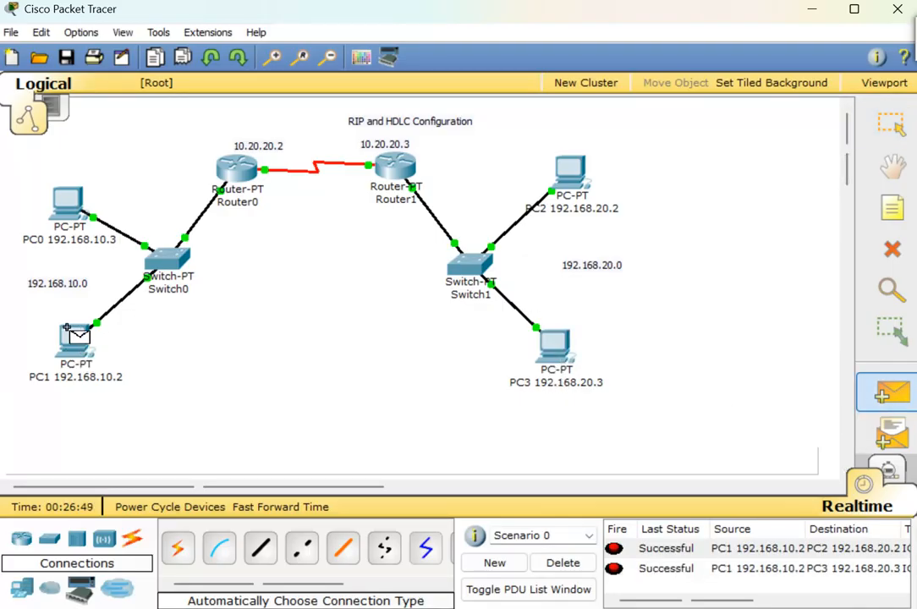
pyautogui.click(548, 200)
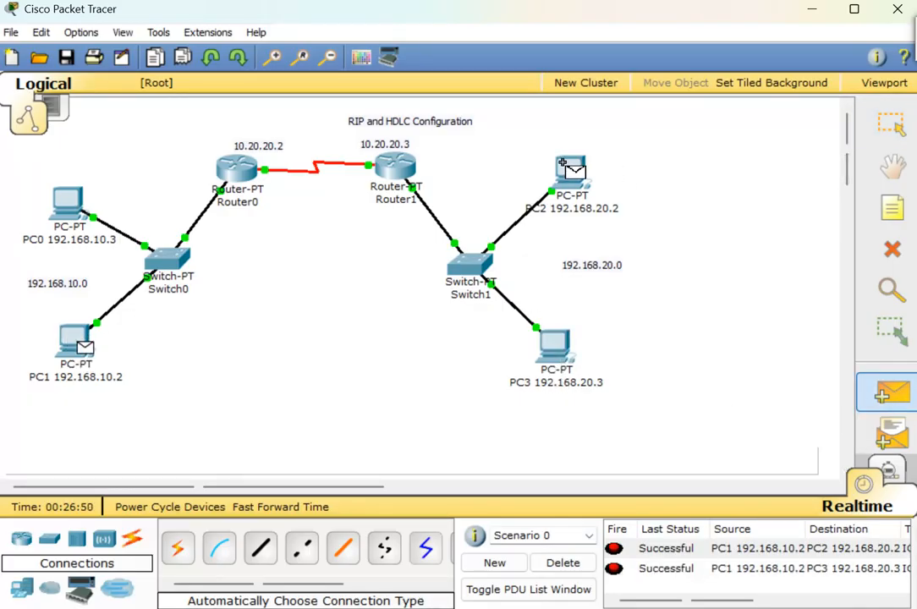
# - Clear Scenario 0's PDU list and send a simple PDU from PC2 to PC0
pyautogui.click(554, 564)
pyautogui.click(890, 393)
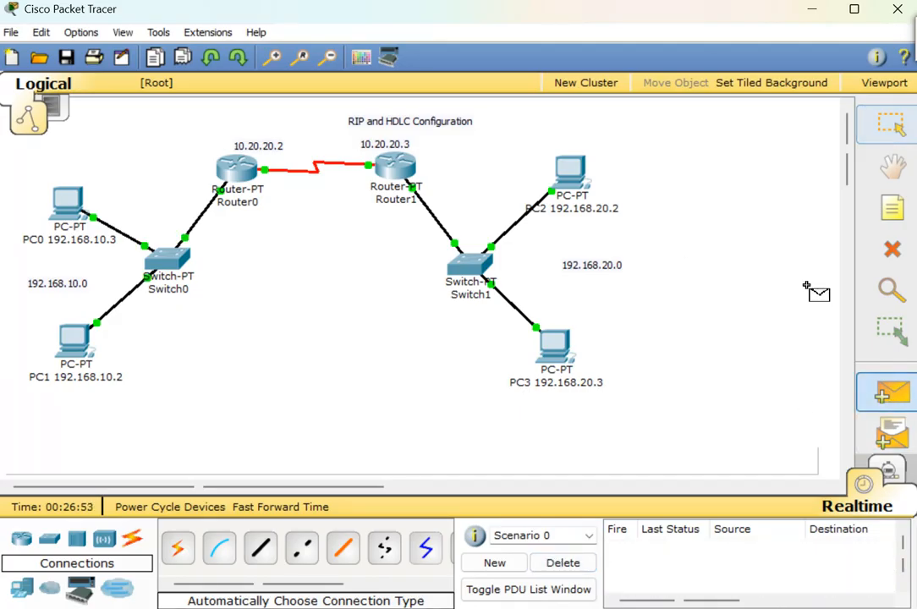
pyautogui.click(559, 178)
pyautogui.click(70, 200)
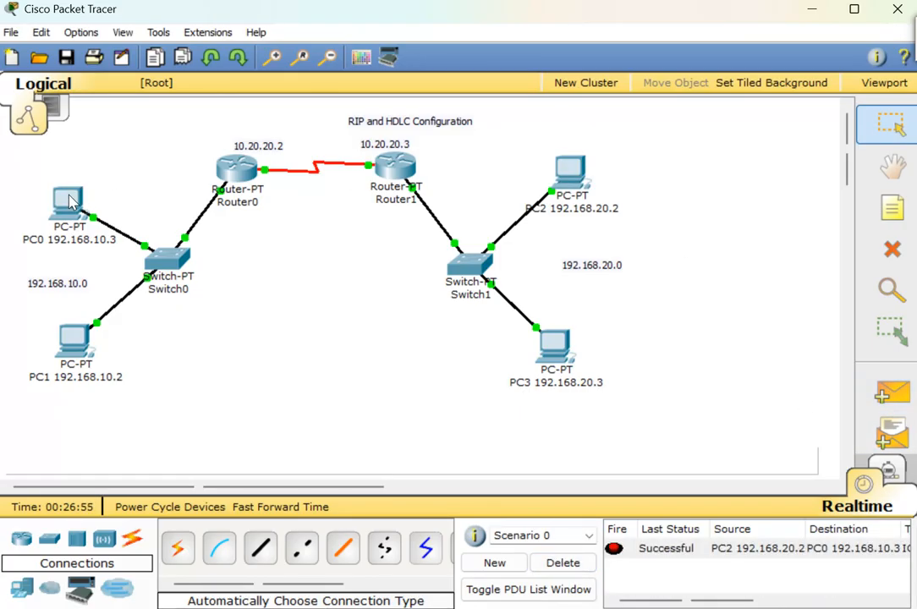